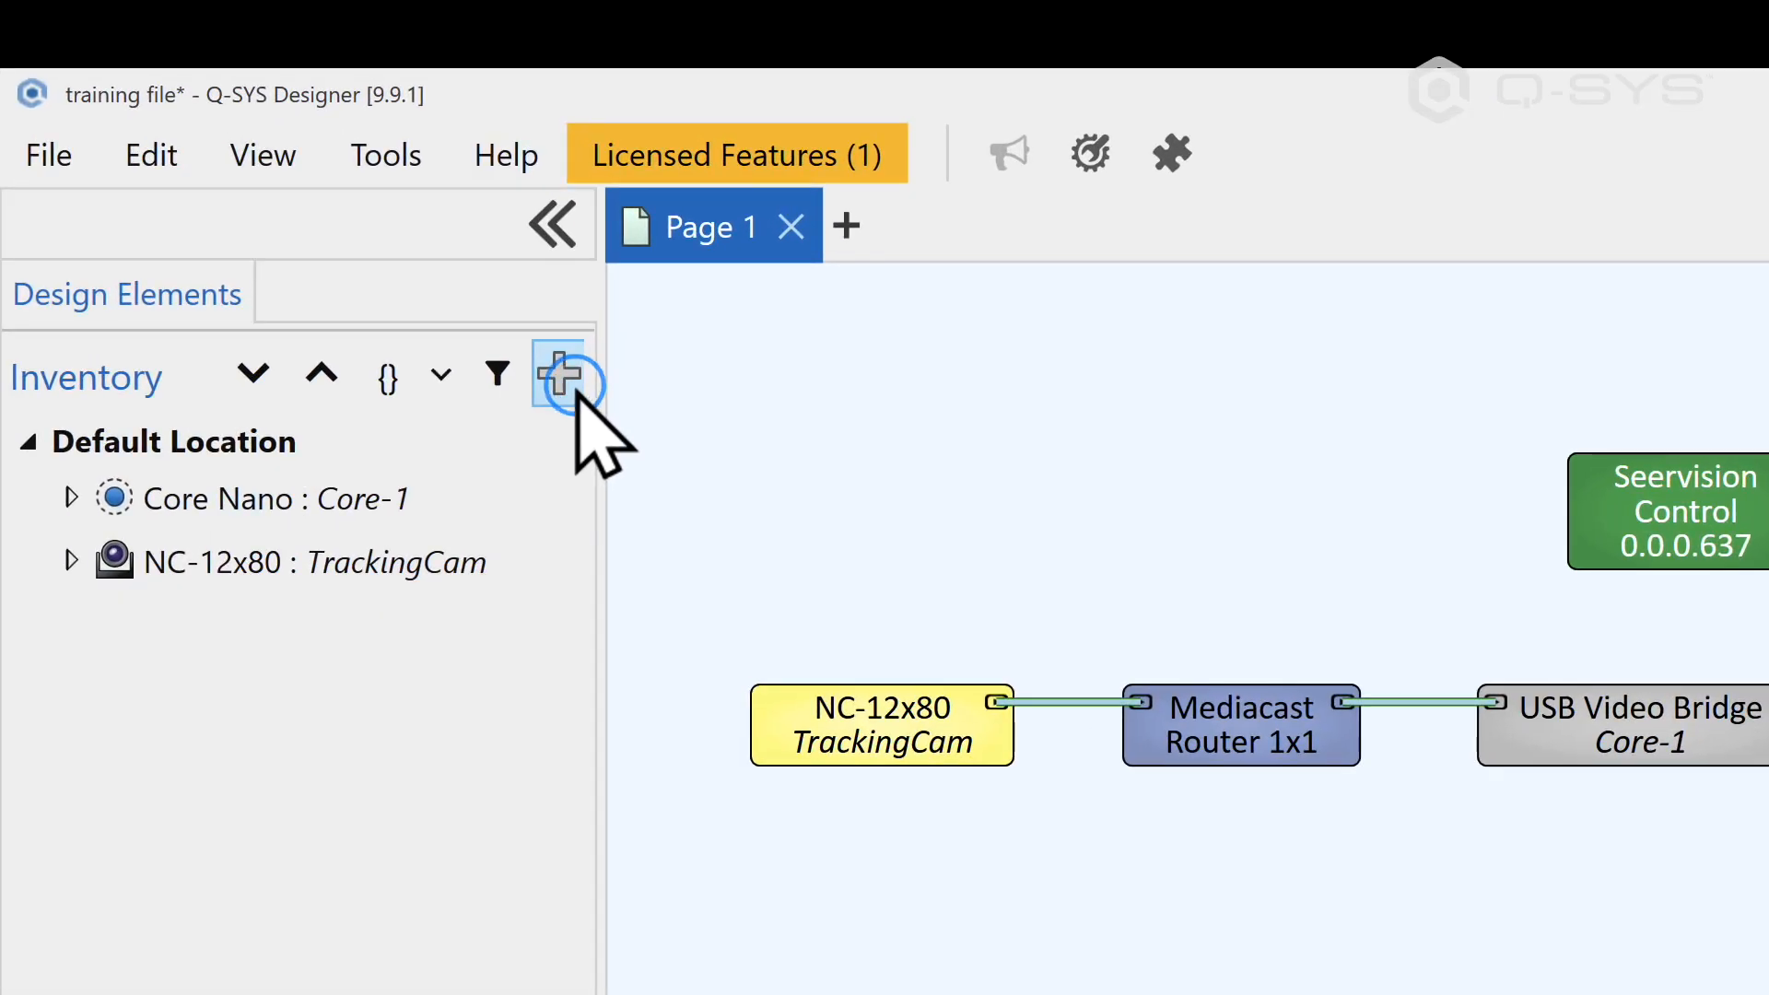
Step: Add a second NC-12x80 camera, placed below TrackingCam in the schematic, and name it StaticViewCam
left_click(406, 172)
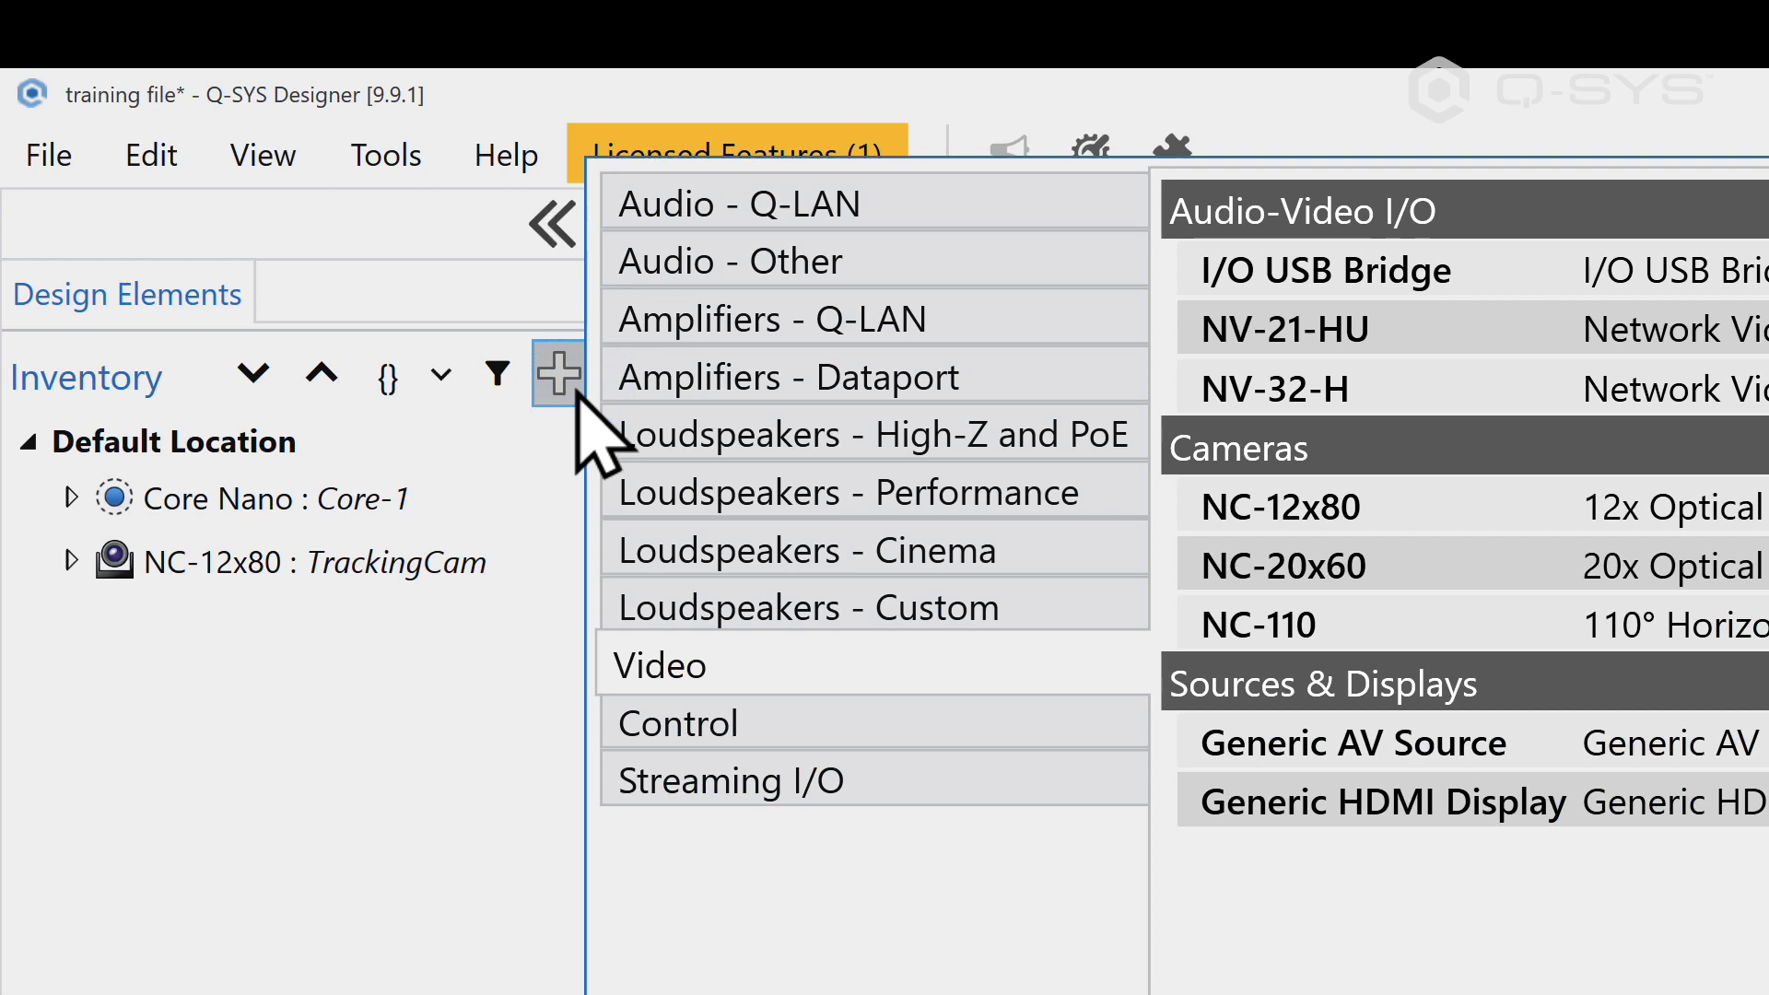
left_click(1283, 507)
left_click(398, 587)
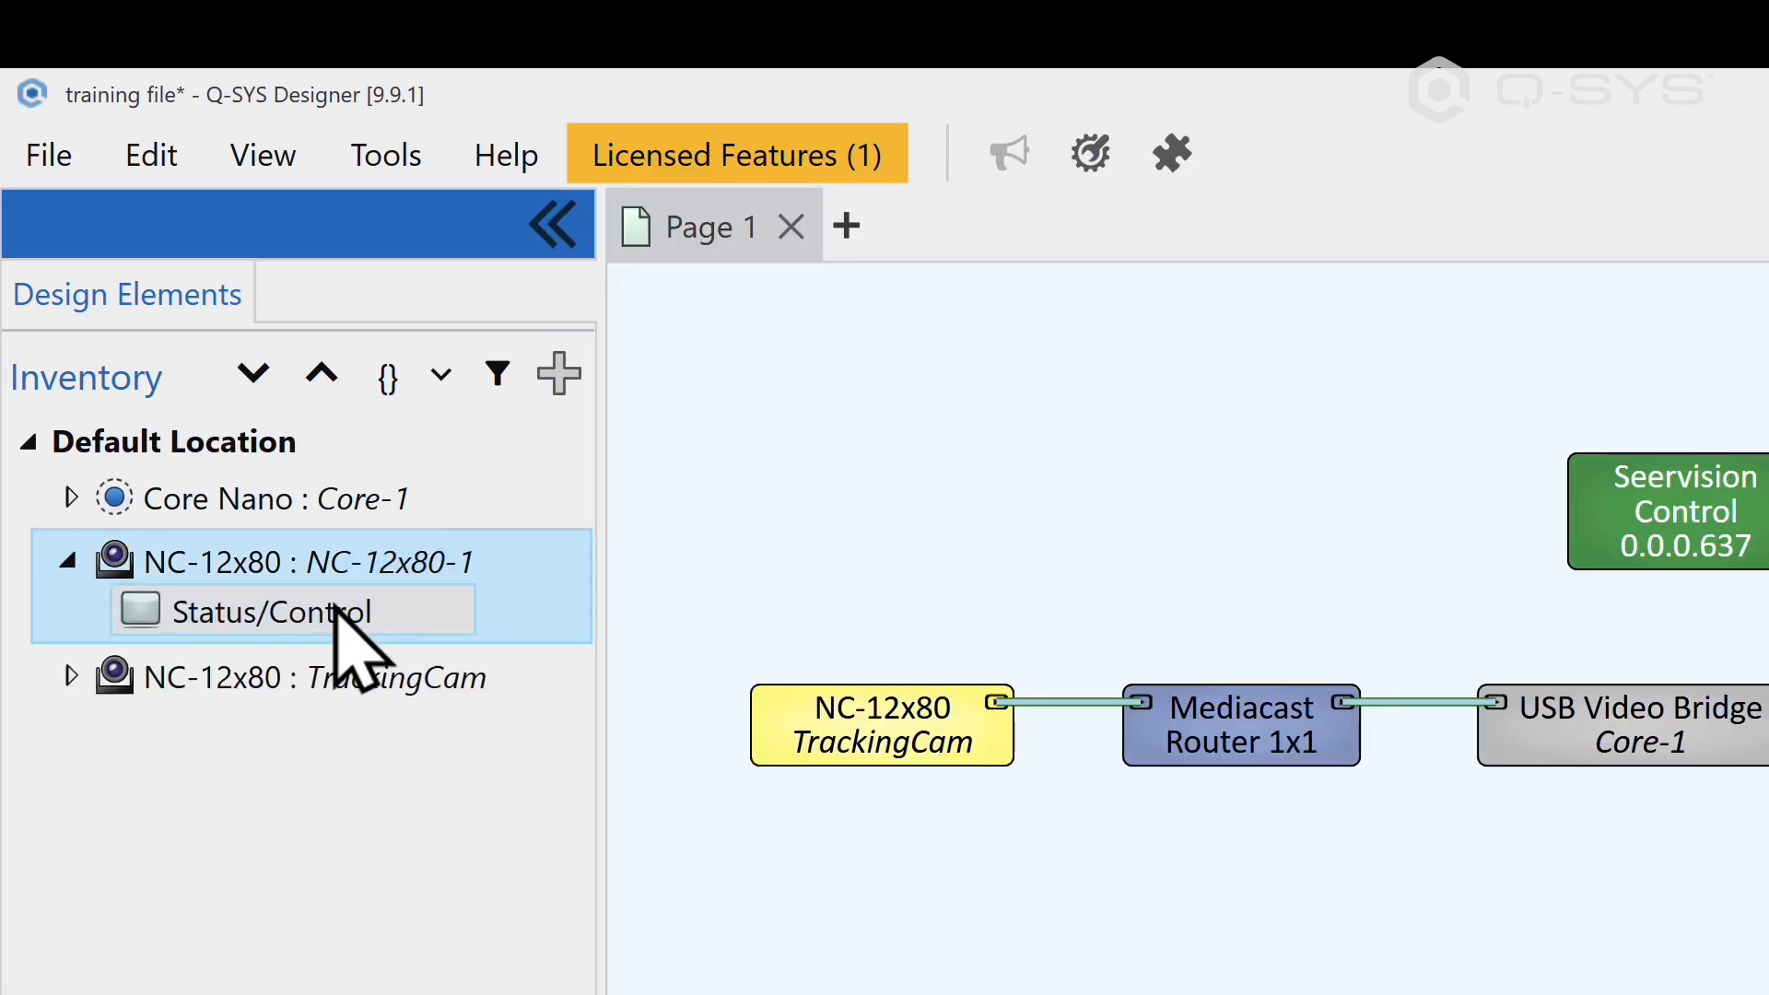
left_click_drag(322, 608, 784, 857)
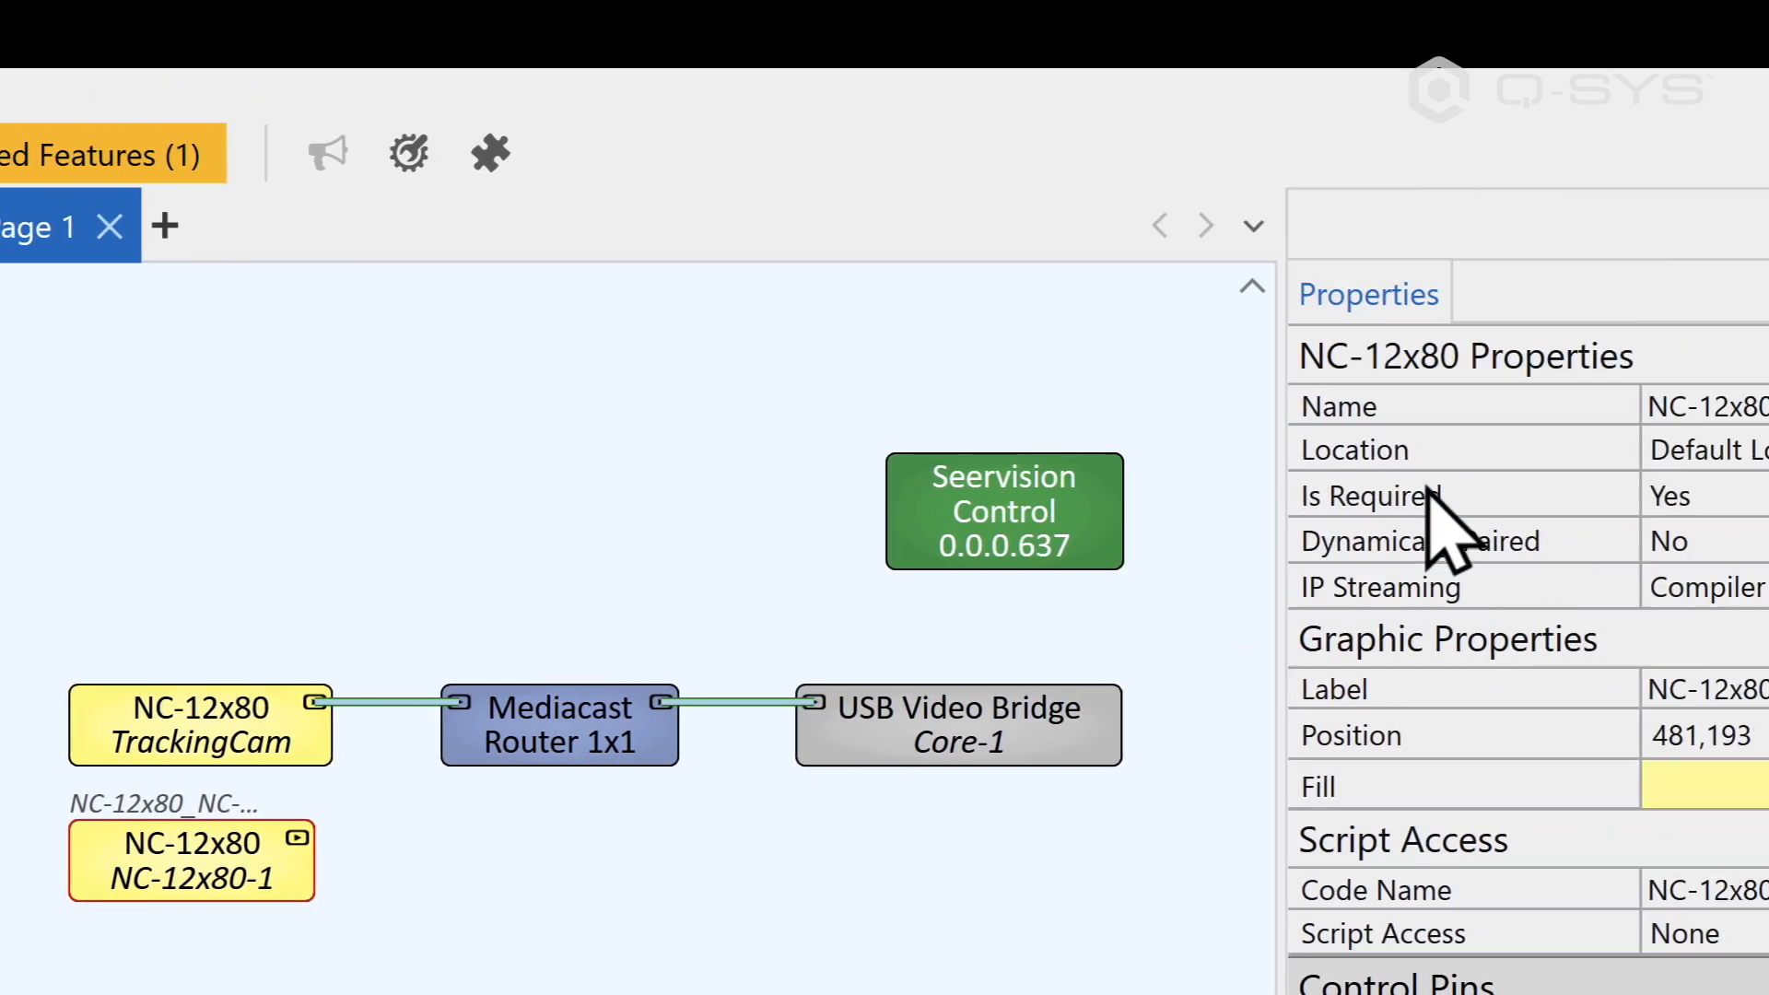
left_click(1685, 406)
type("StaticViewCam")
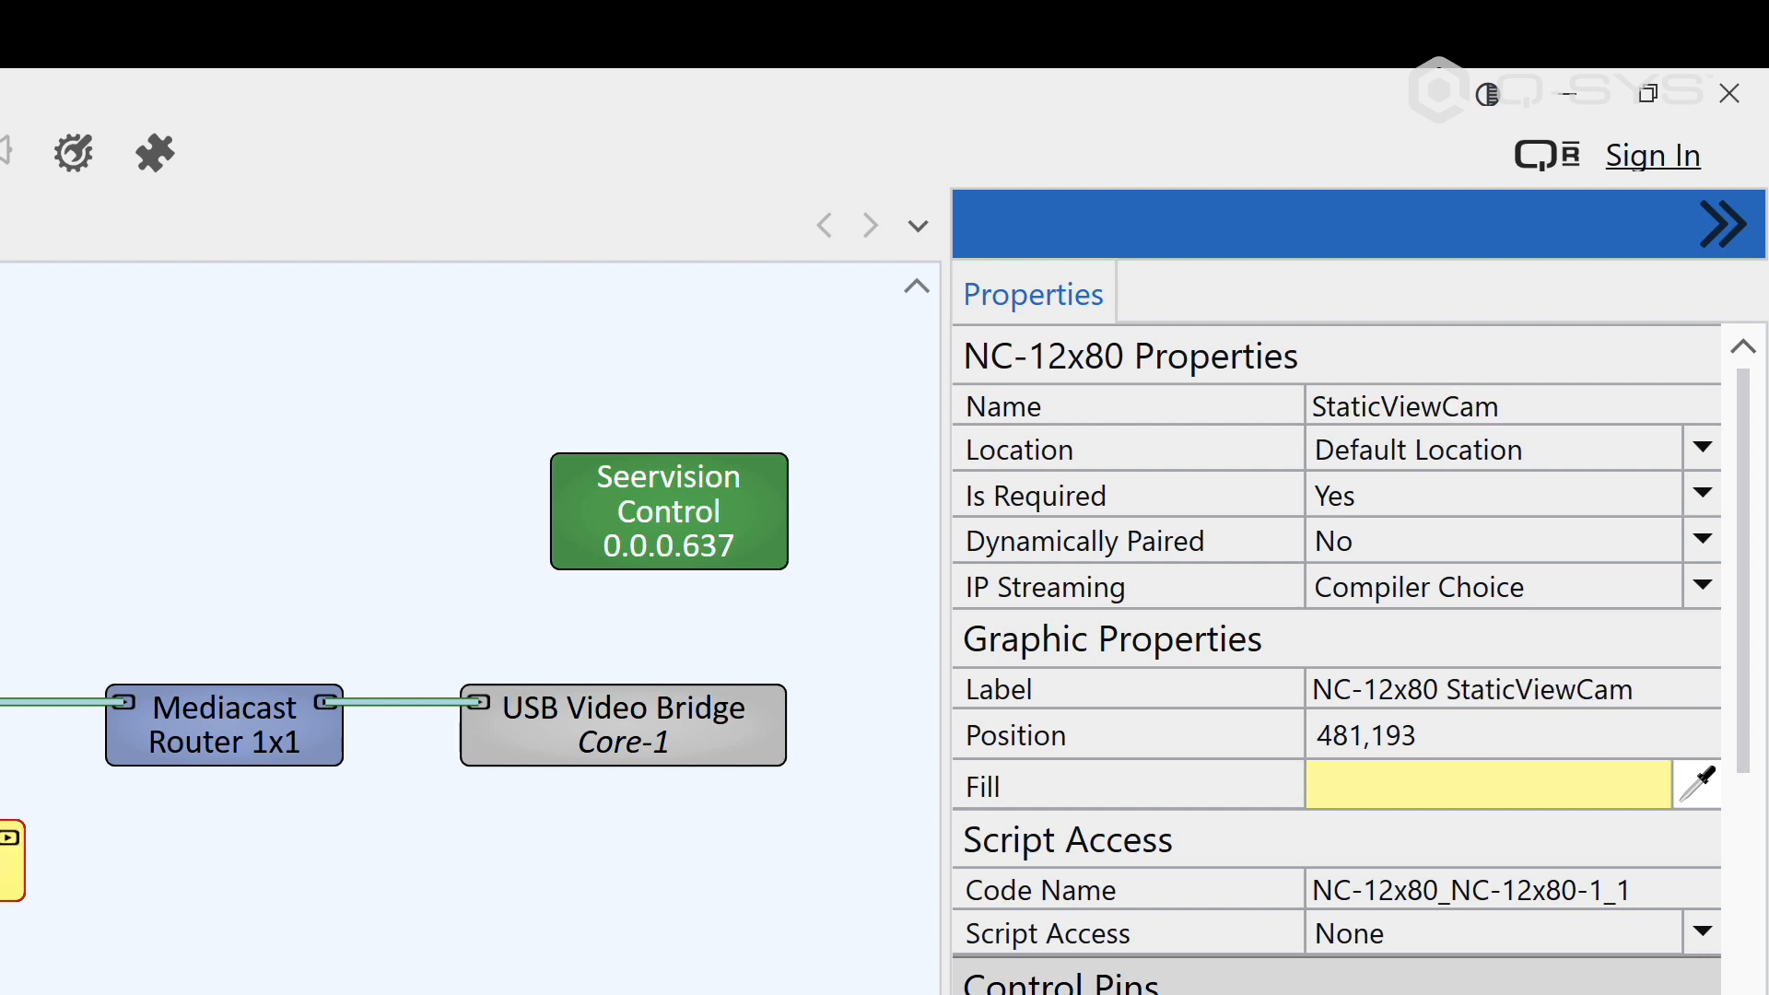
Step: Set the Mediacast Router's input count to 2 and wire StaticViewCam's Mediacast output to the router's second input
left_click(277, 737)
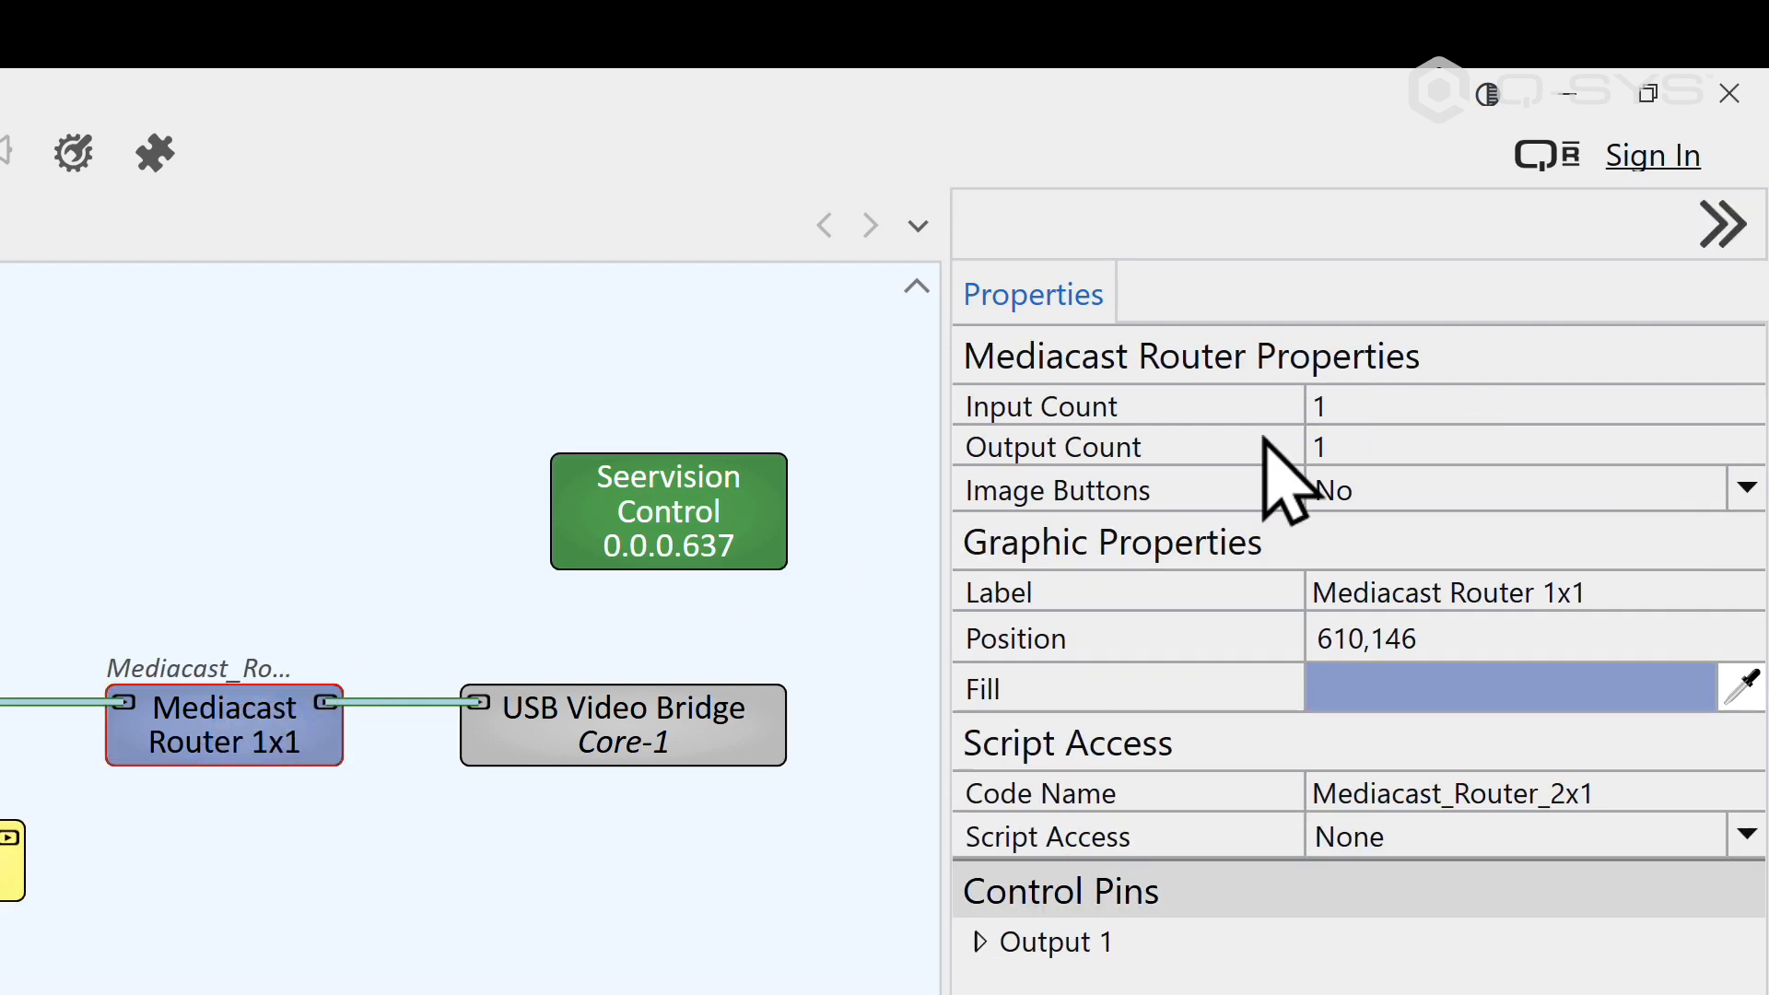
left_click(1335, 406)
type("2")
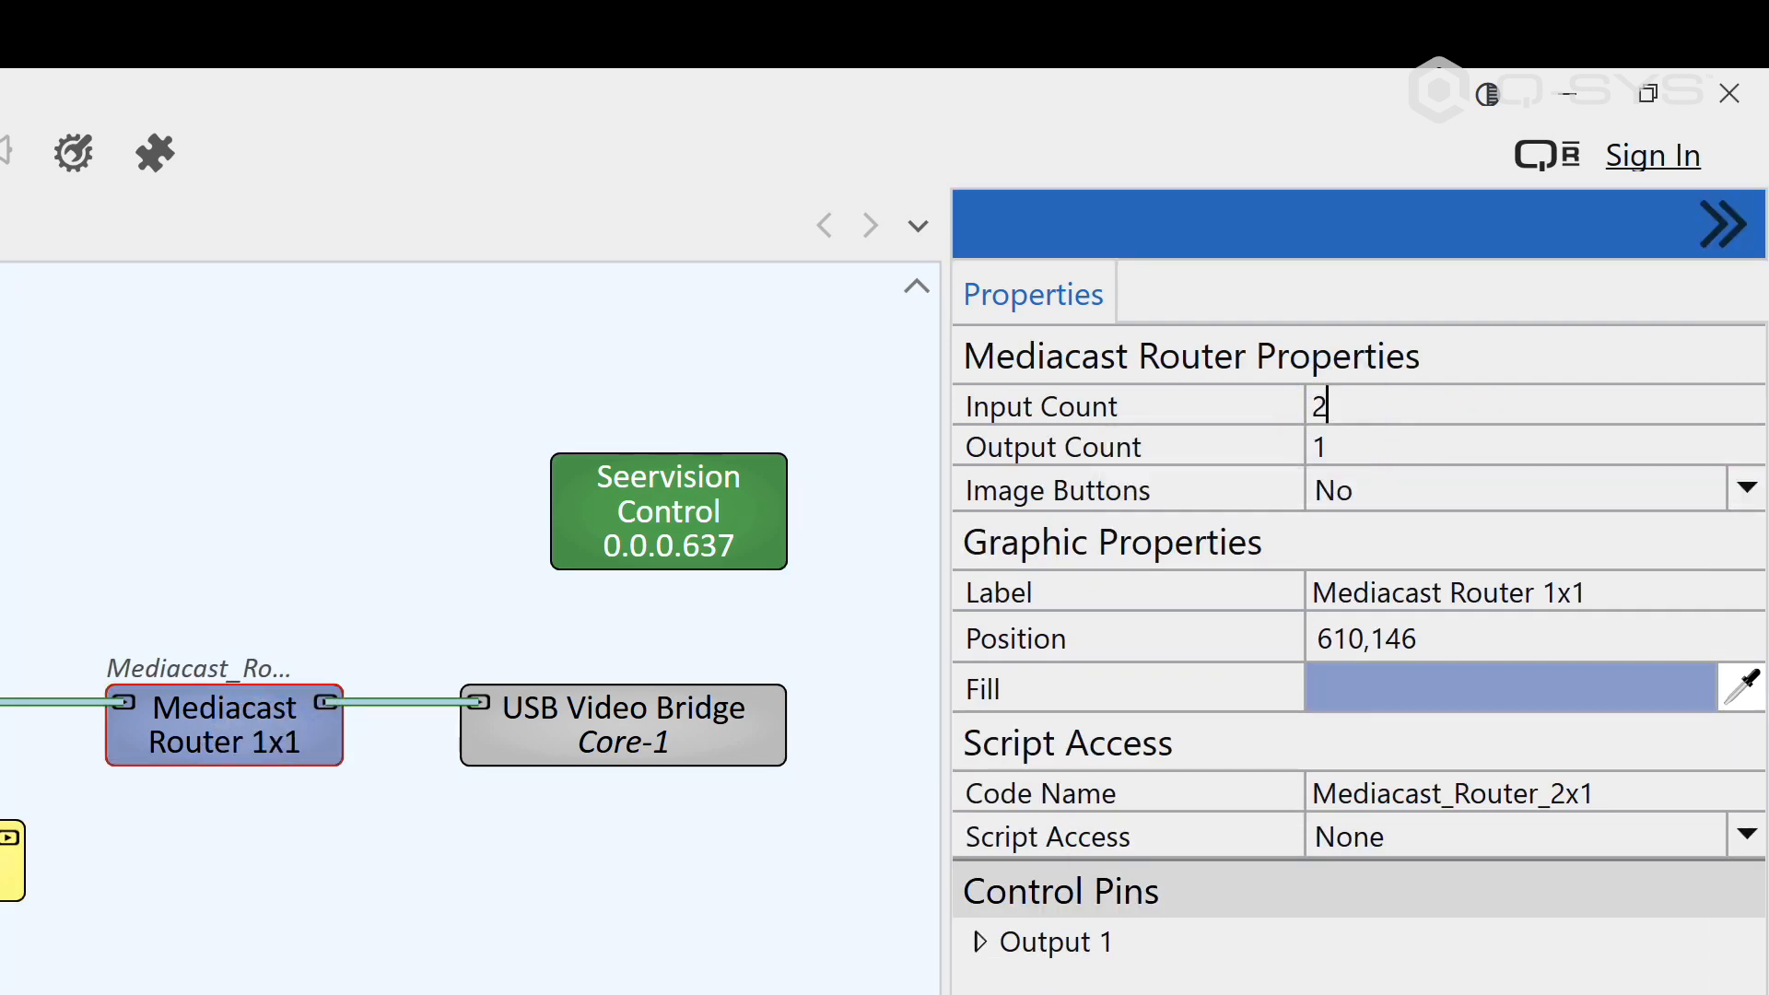
key("Return")
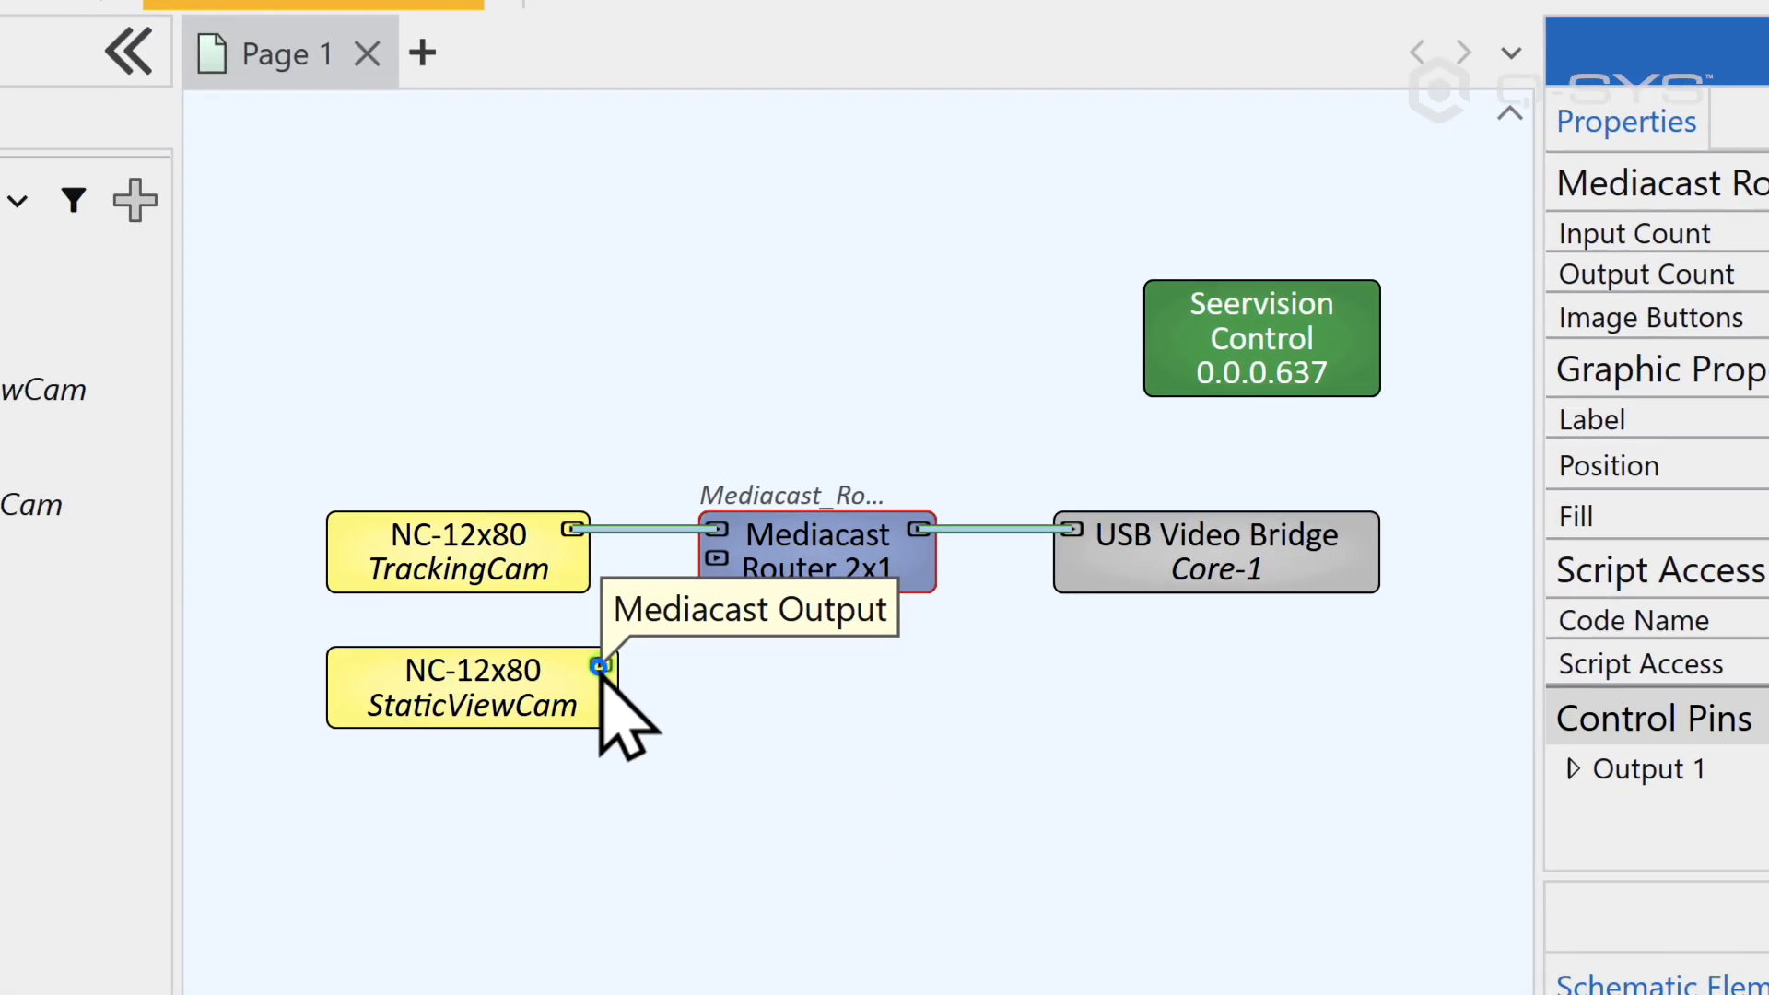
left_click_drag(600, 663, 717, 559)
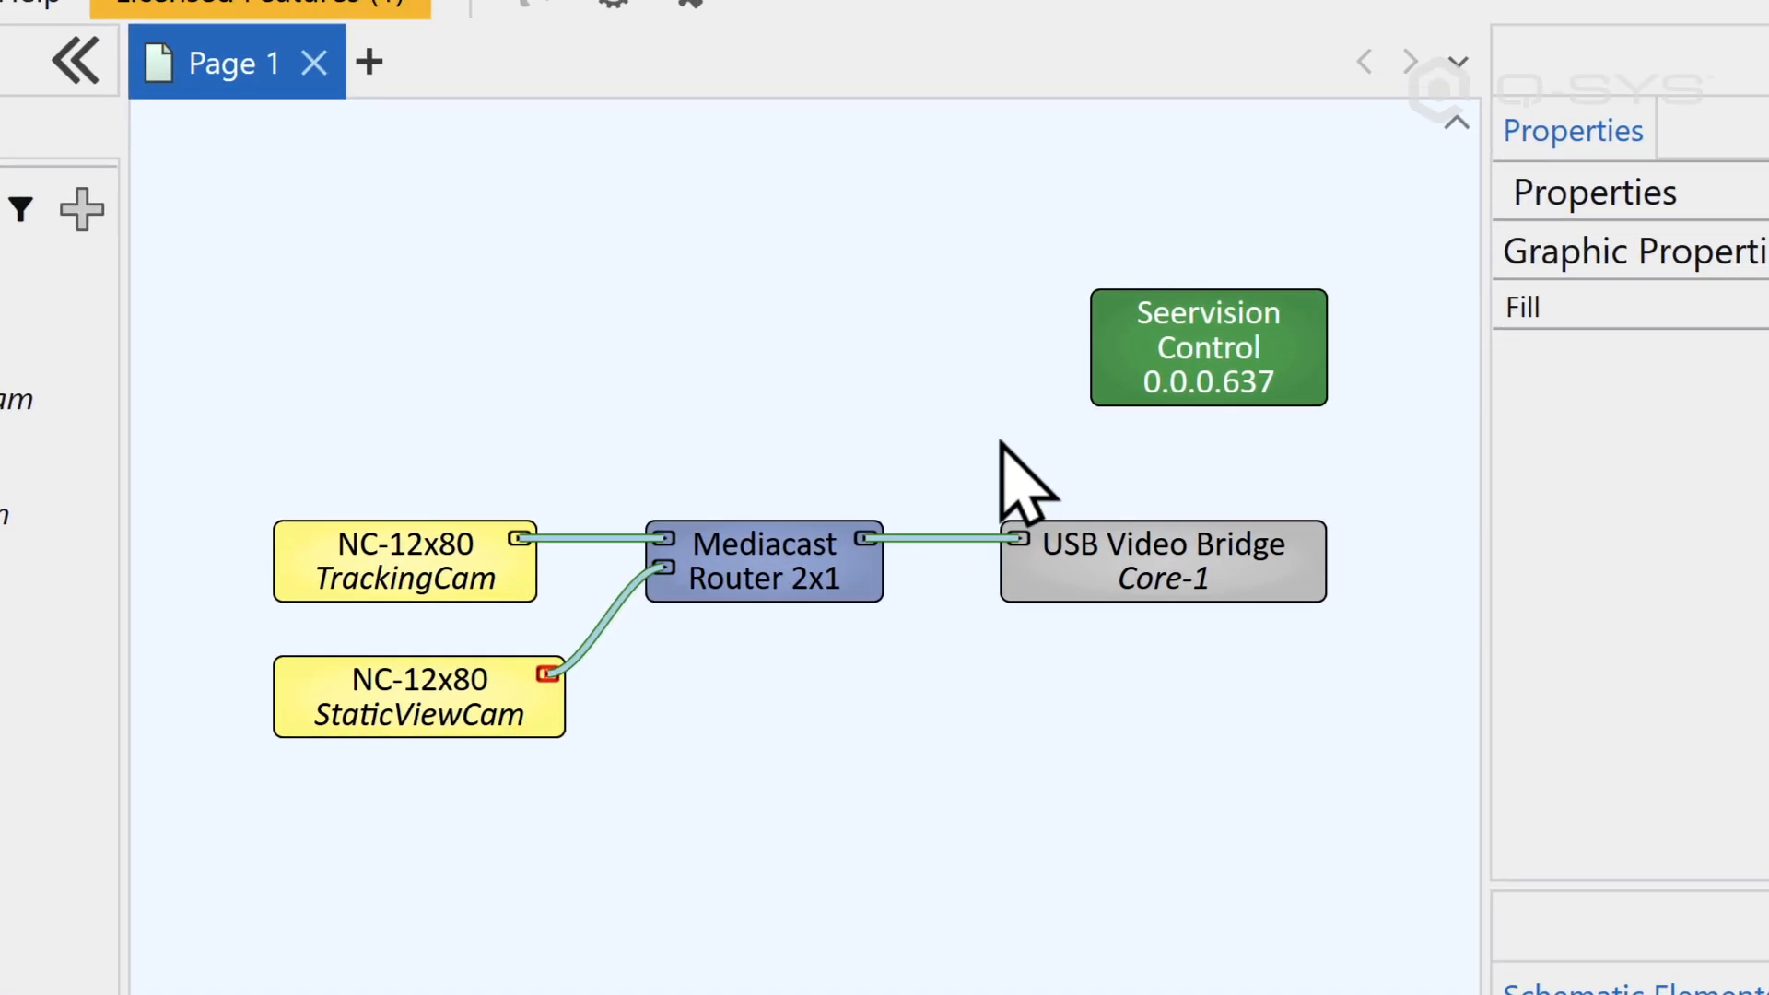
Step: Set the number of static cams on the Seervision Control component to 1
left_click(1322, 323)
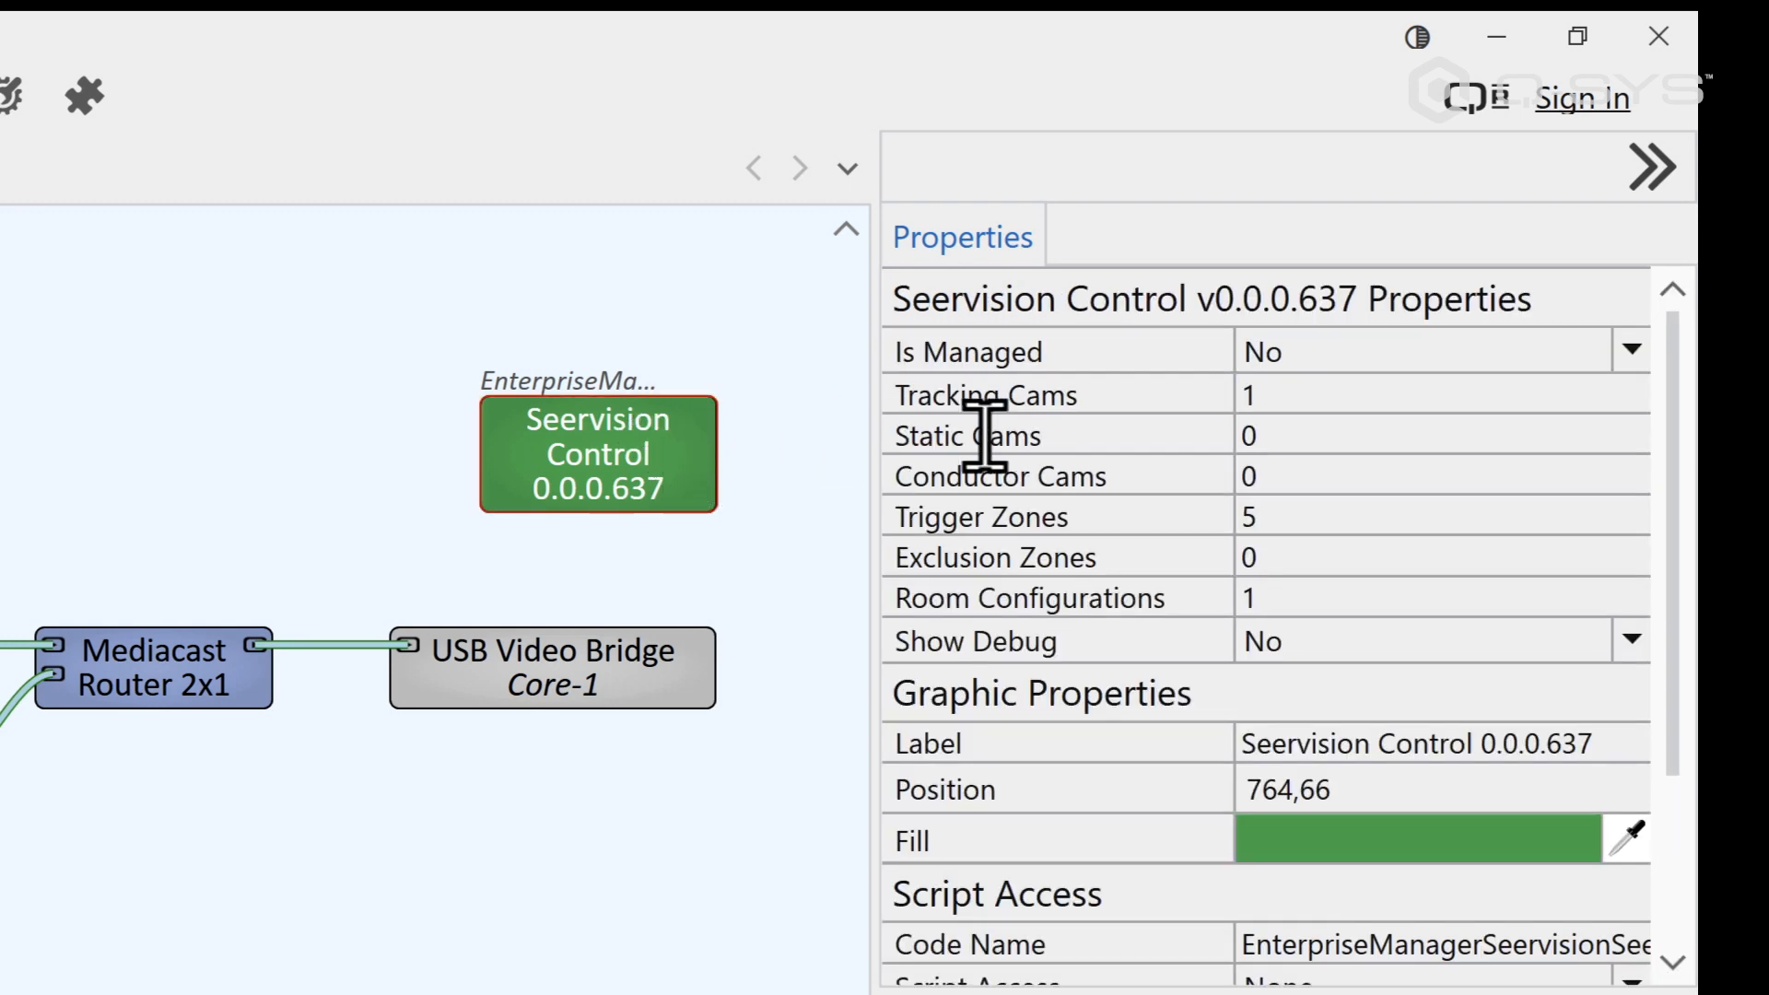
left_click(1275, 435)
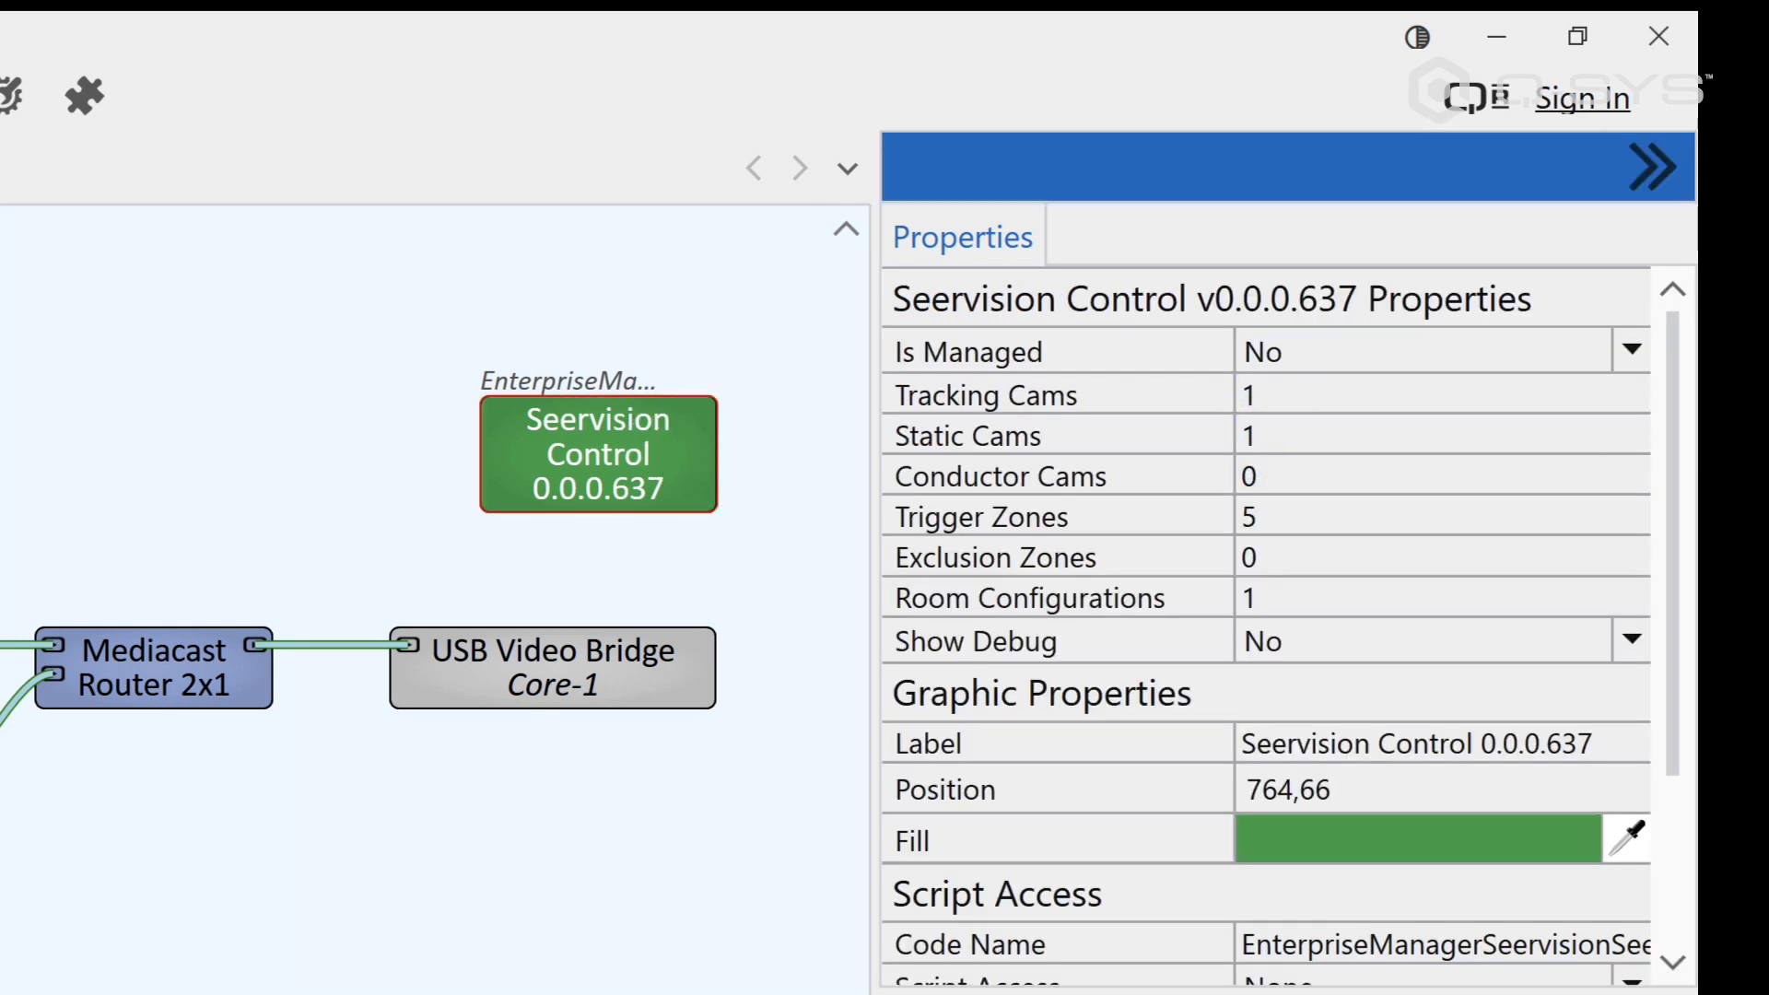
key("Return")
left_click(645, 426)
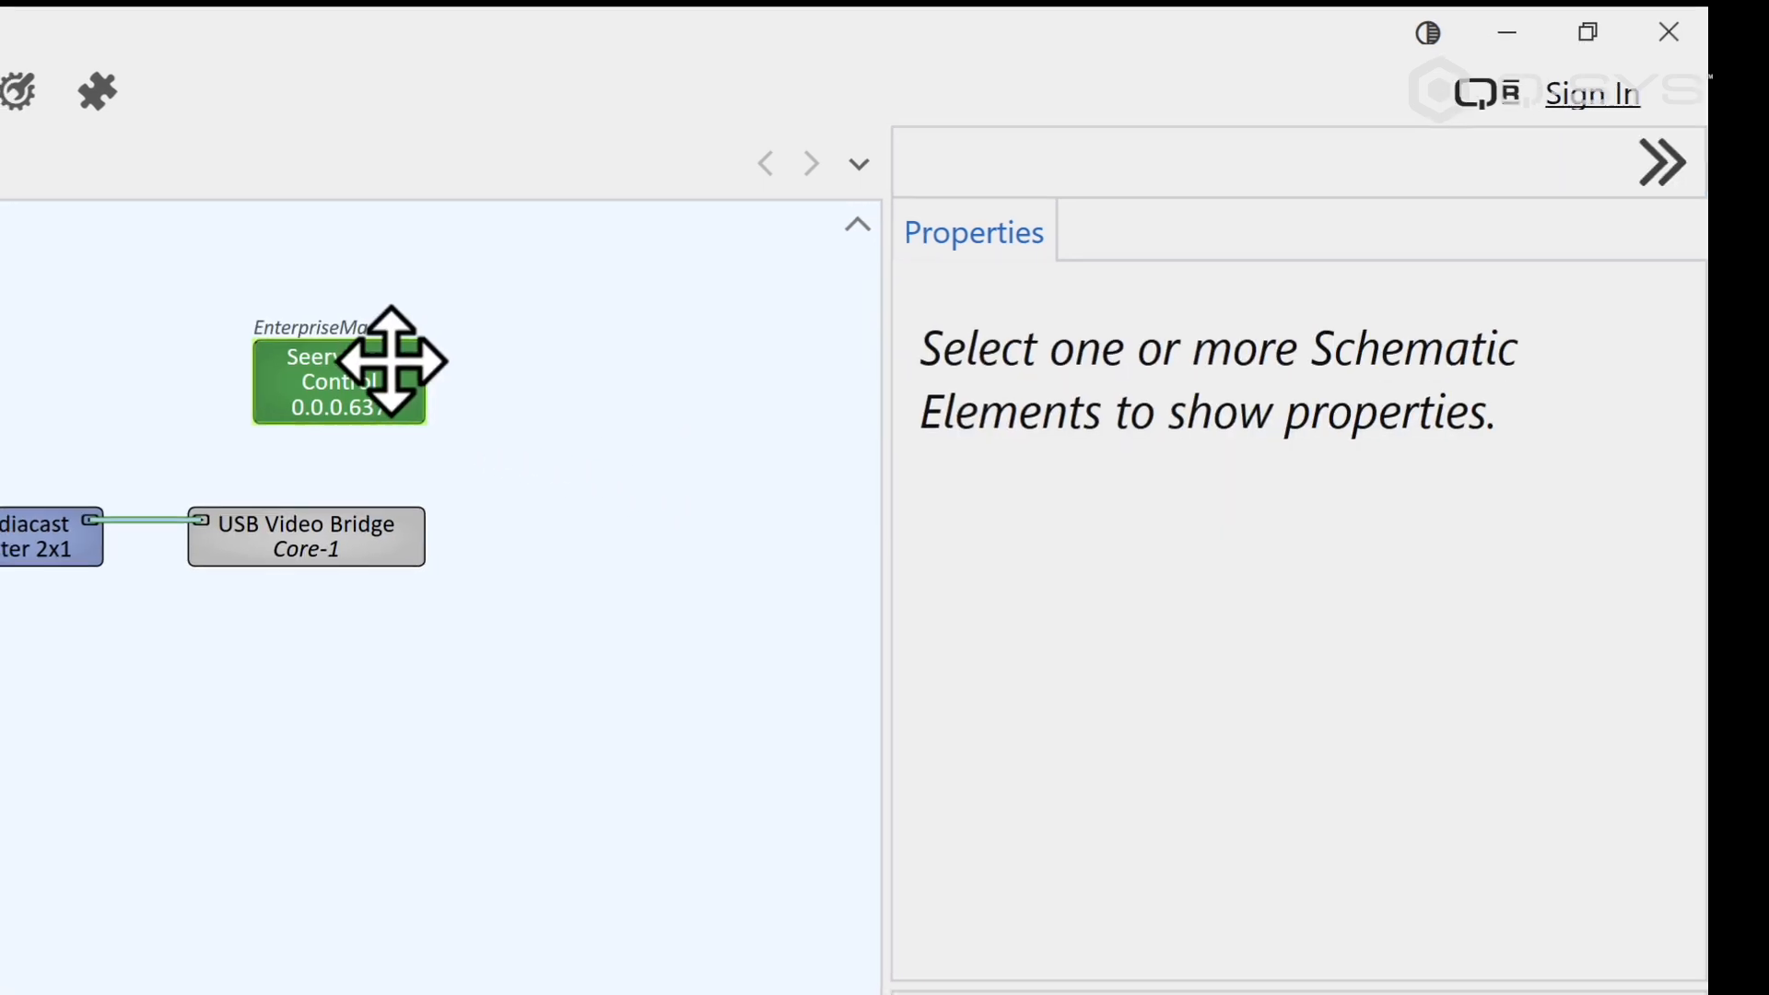
Step: Examine the camera and Mediacast router input choices for the static and tracking cameras in Seervision Control
double_click(392, 361)
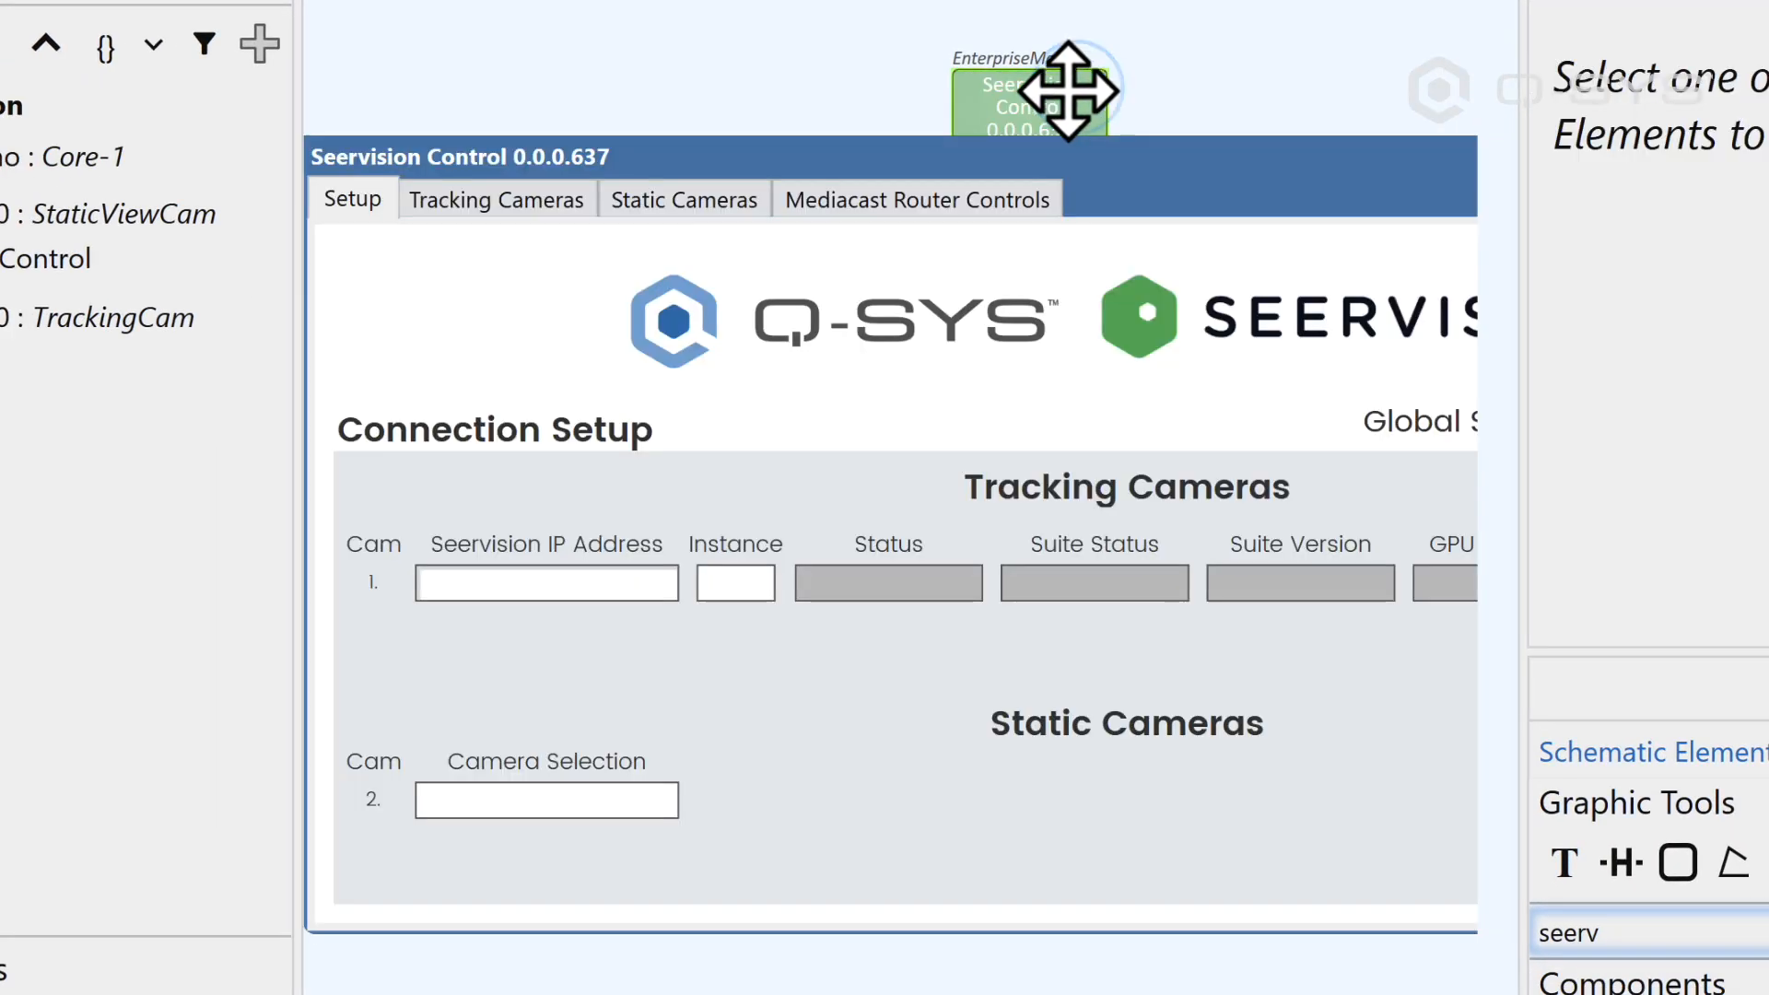
left_click(716, 199)
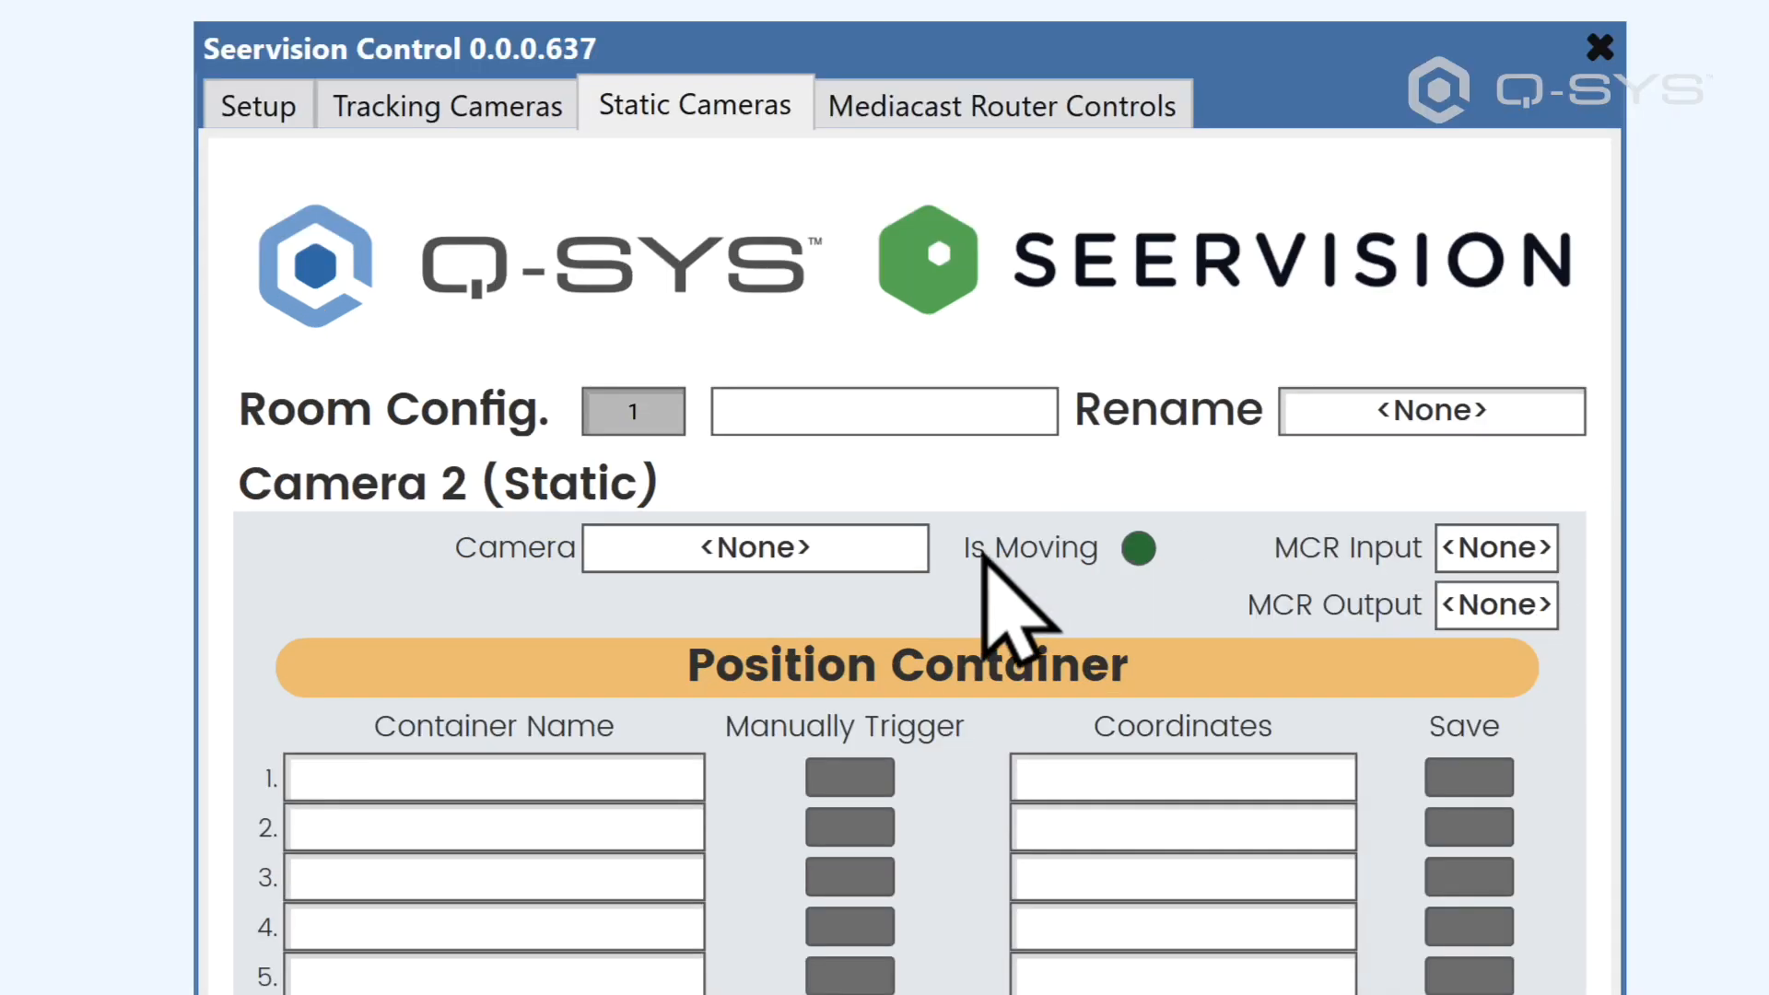
left_click(794, 547)
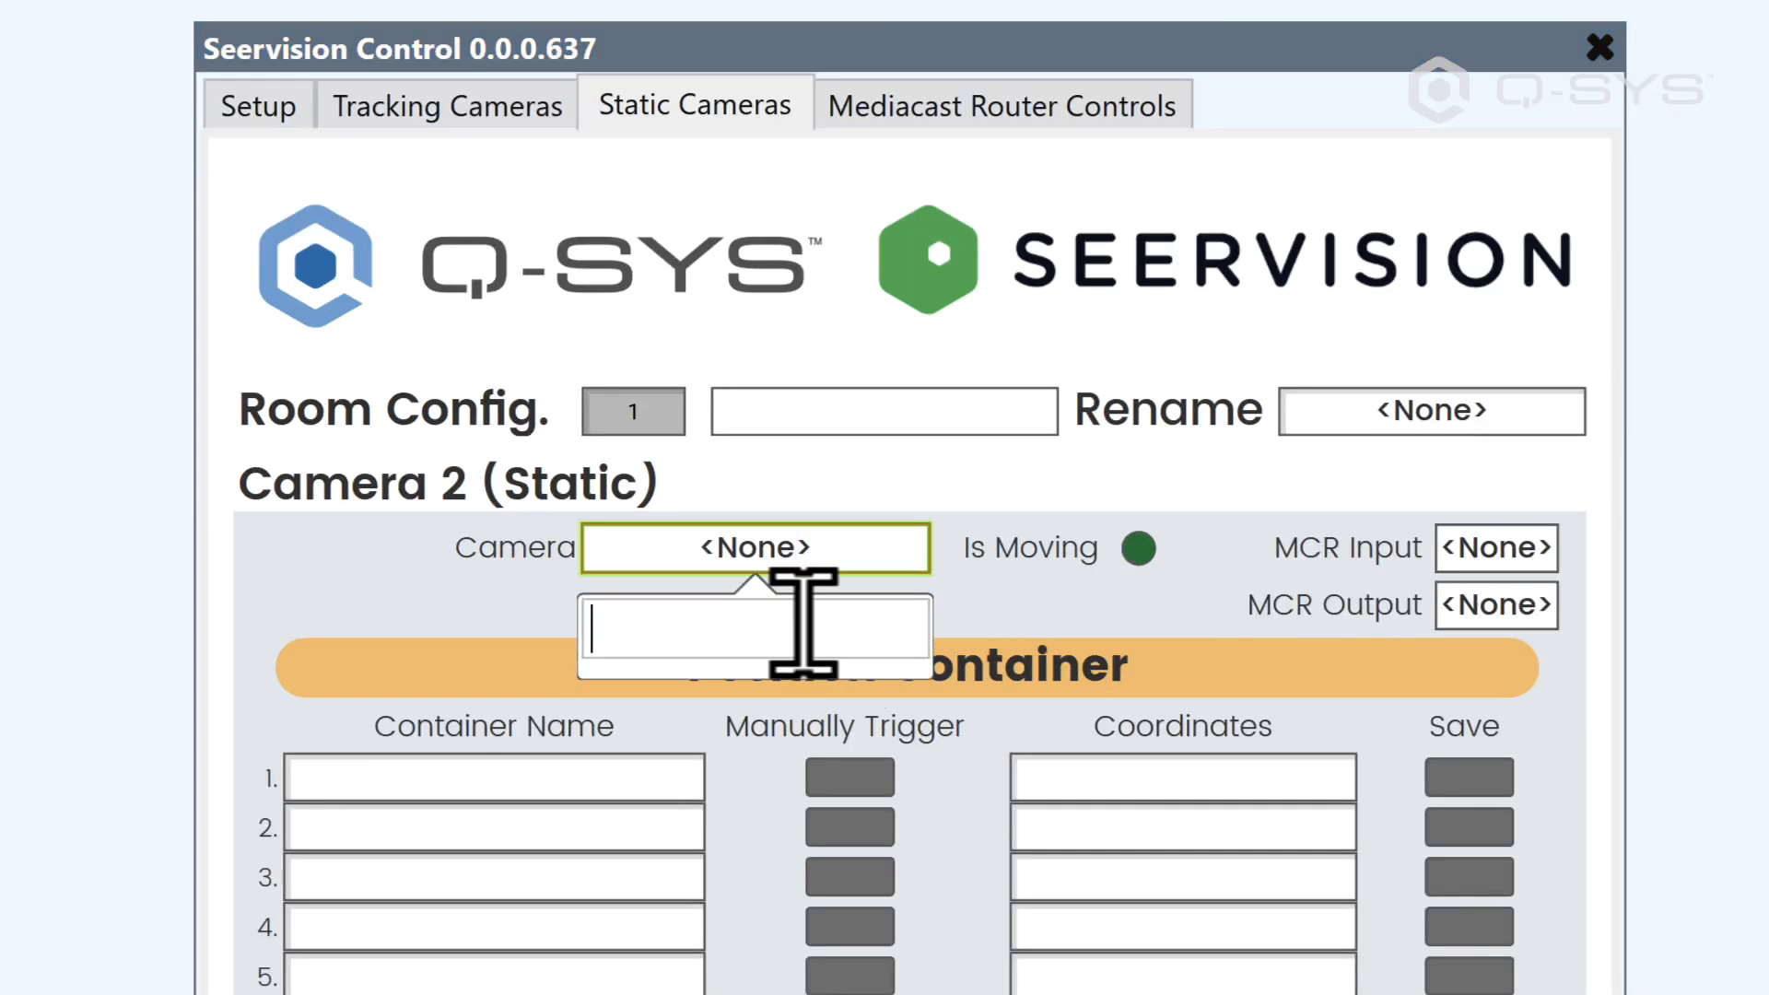
left_click(1189, 565)
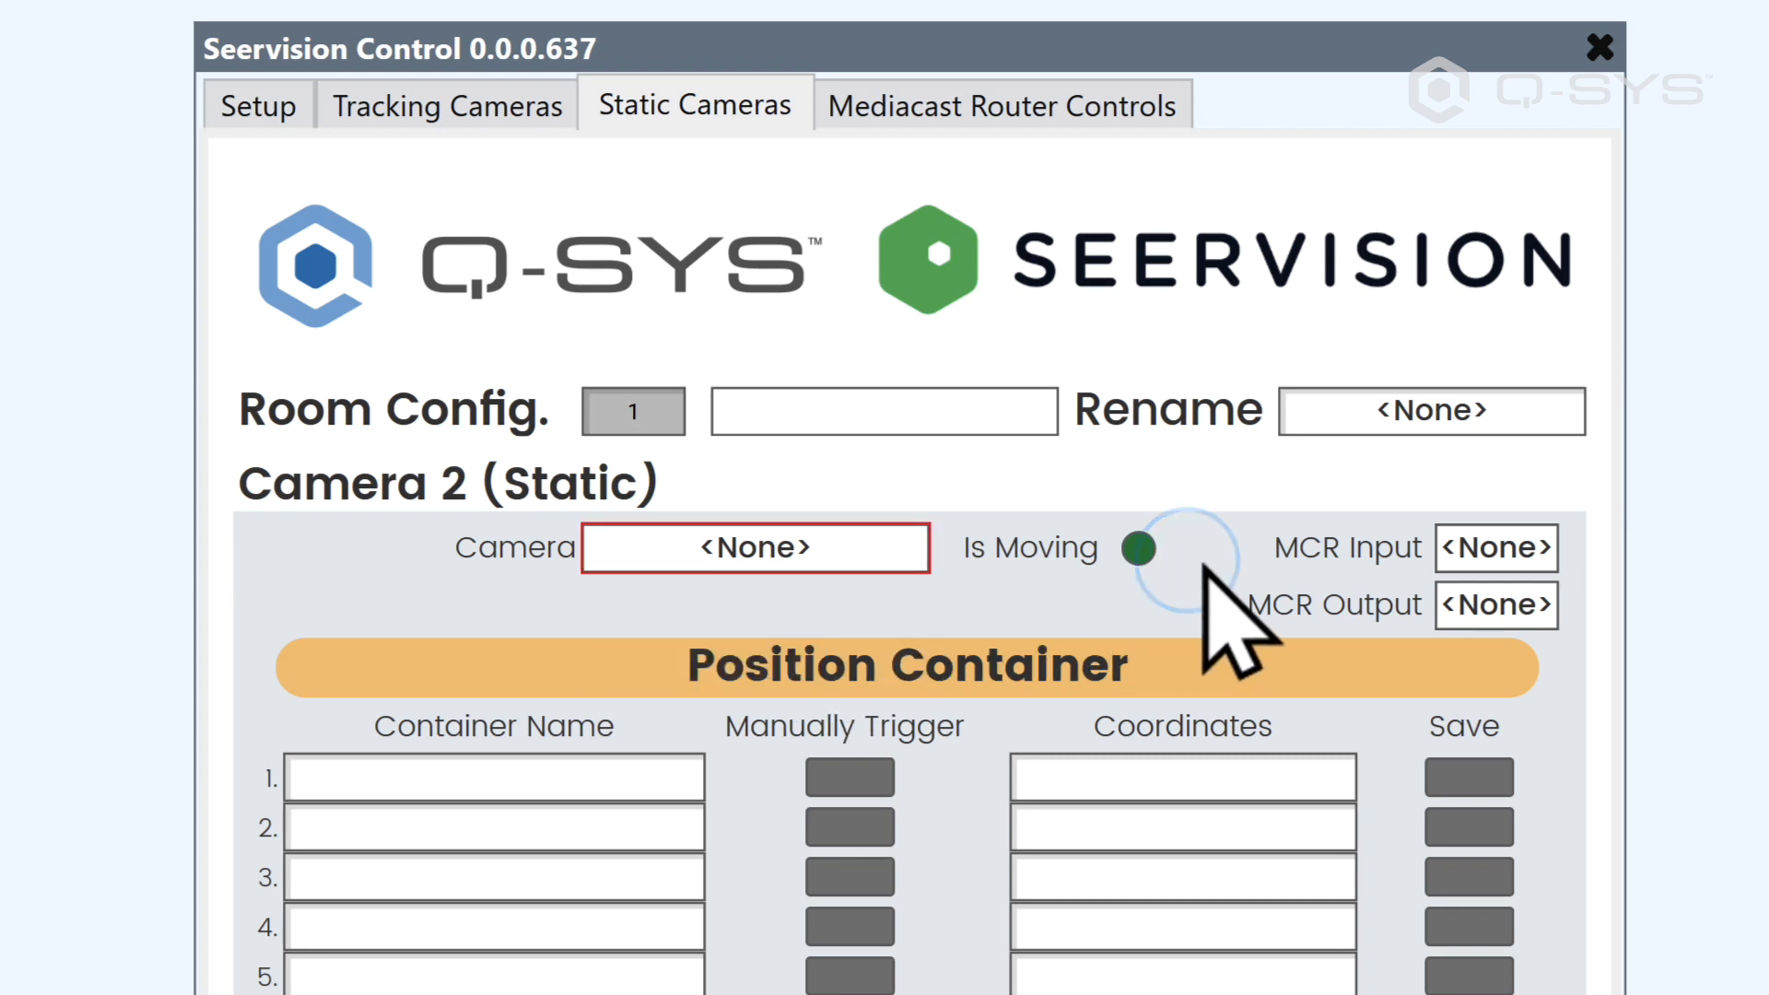
left_click(1504, 545)
left_click(1386, 505)
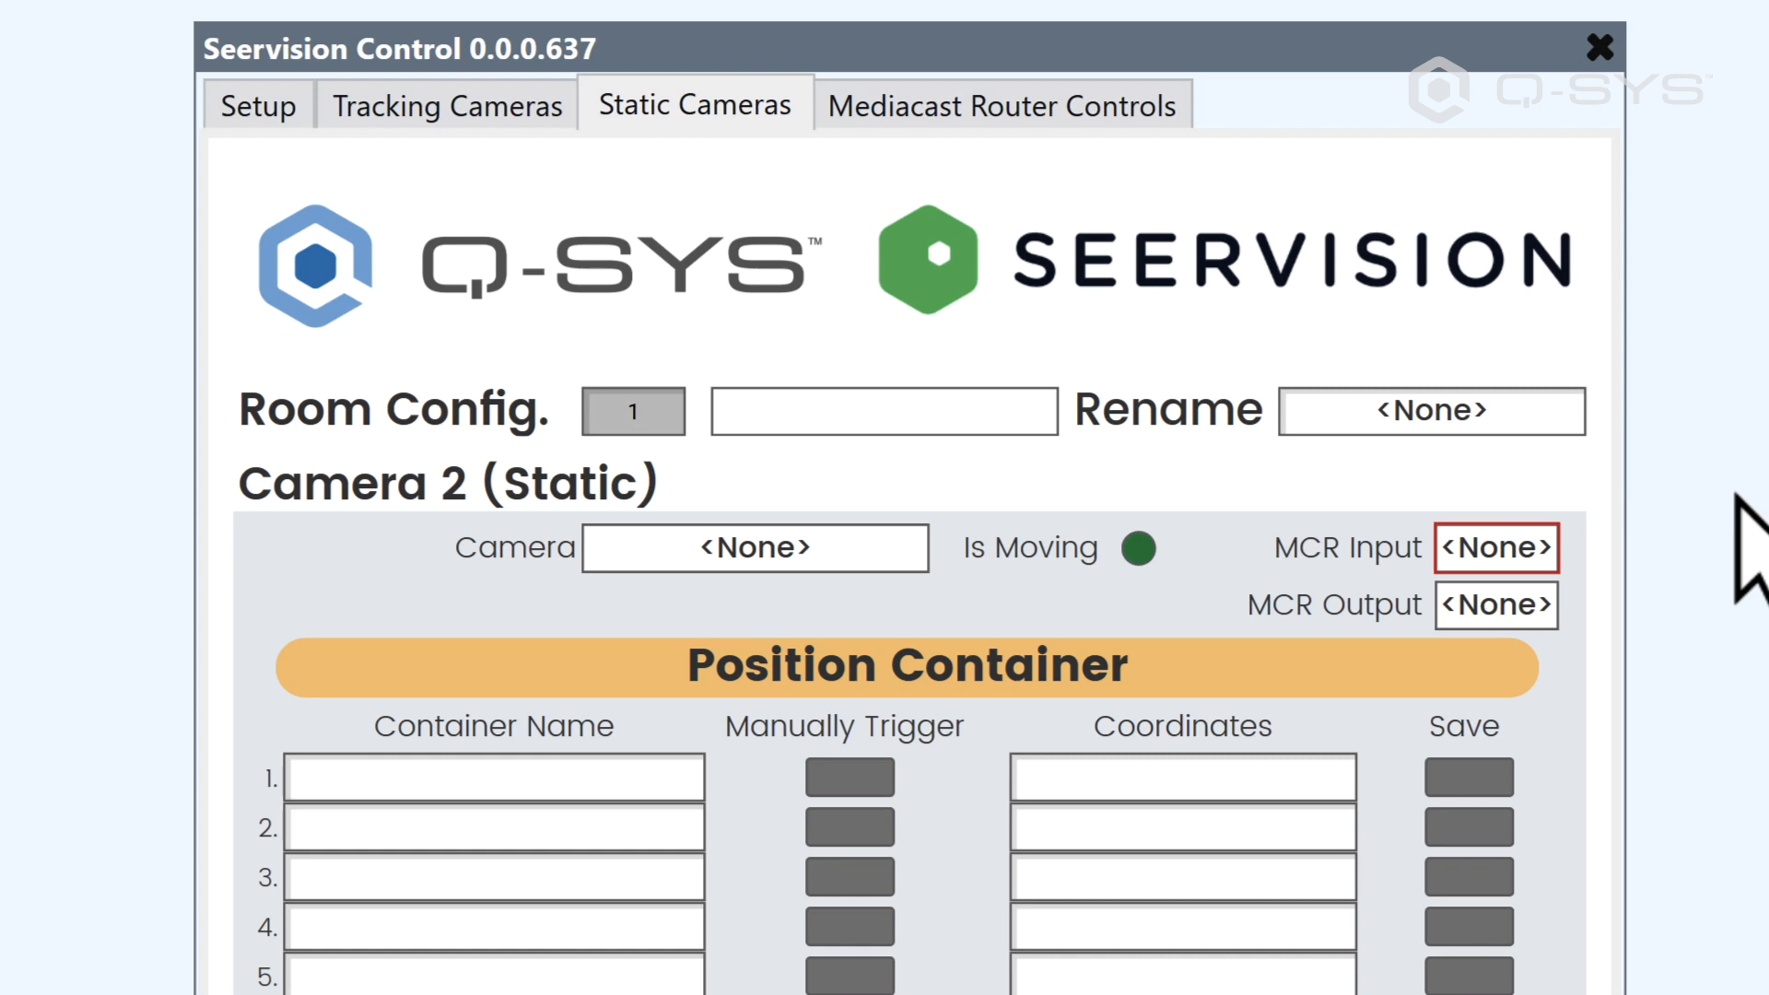
left_click(506, 116)
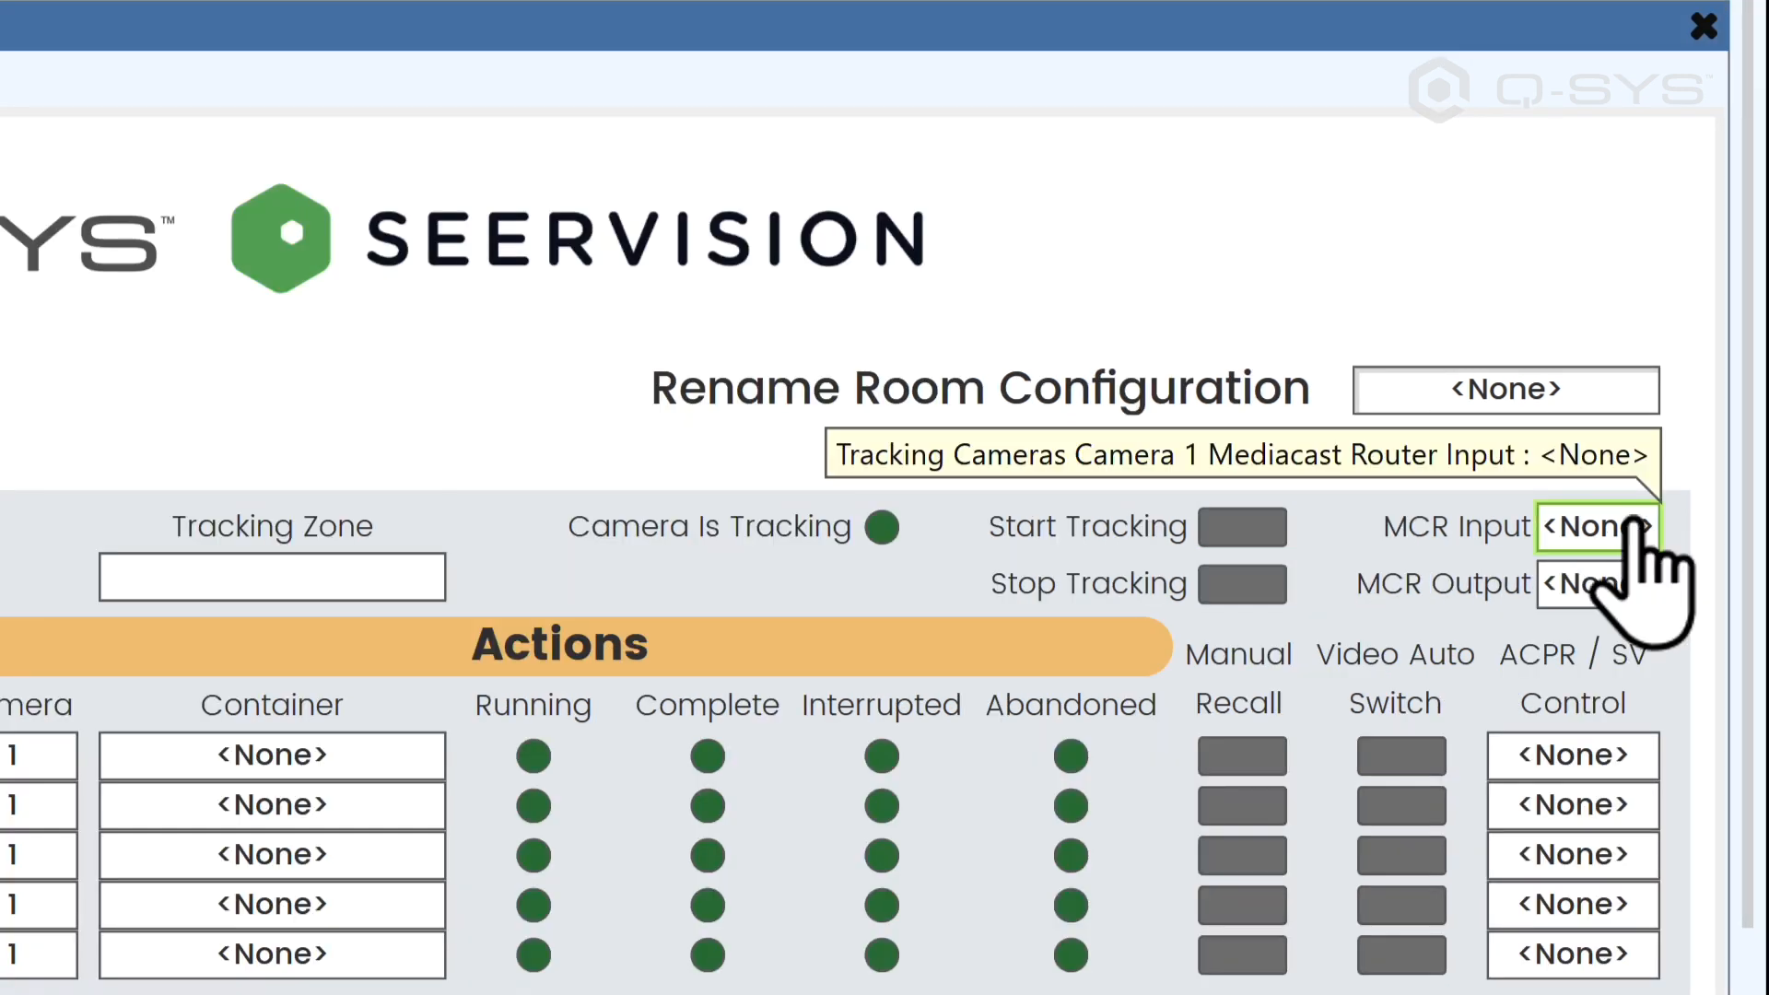
left_click(1630, 521)
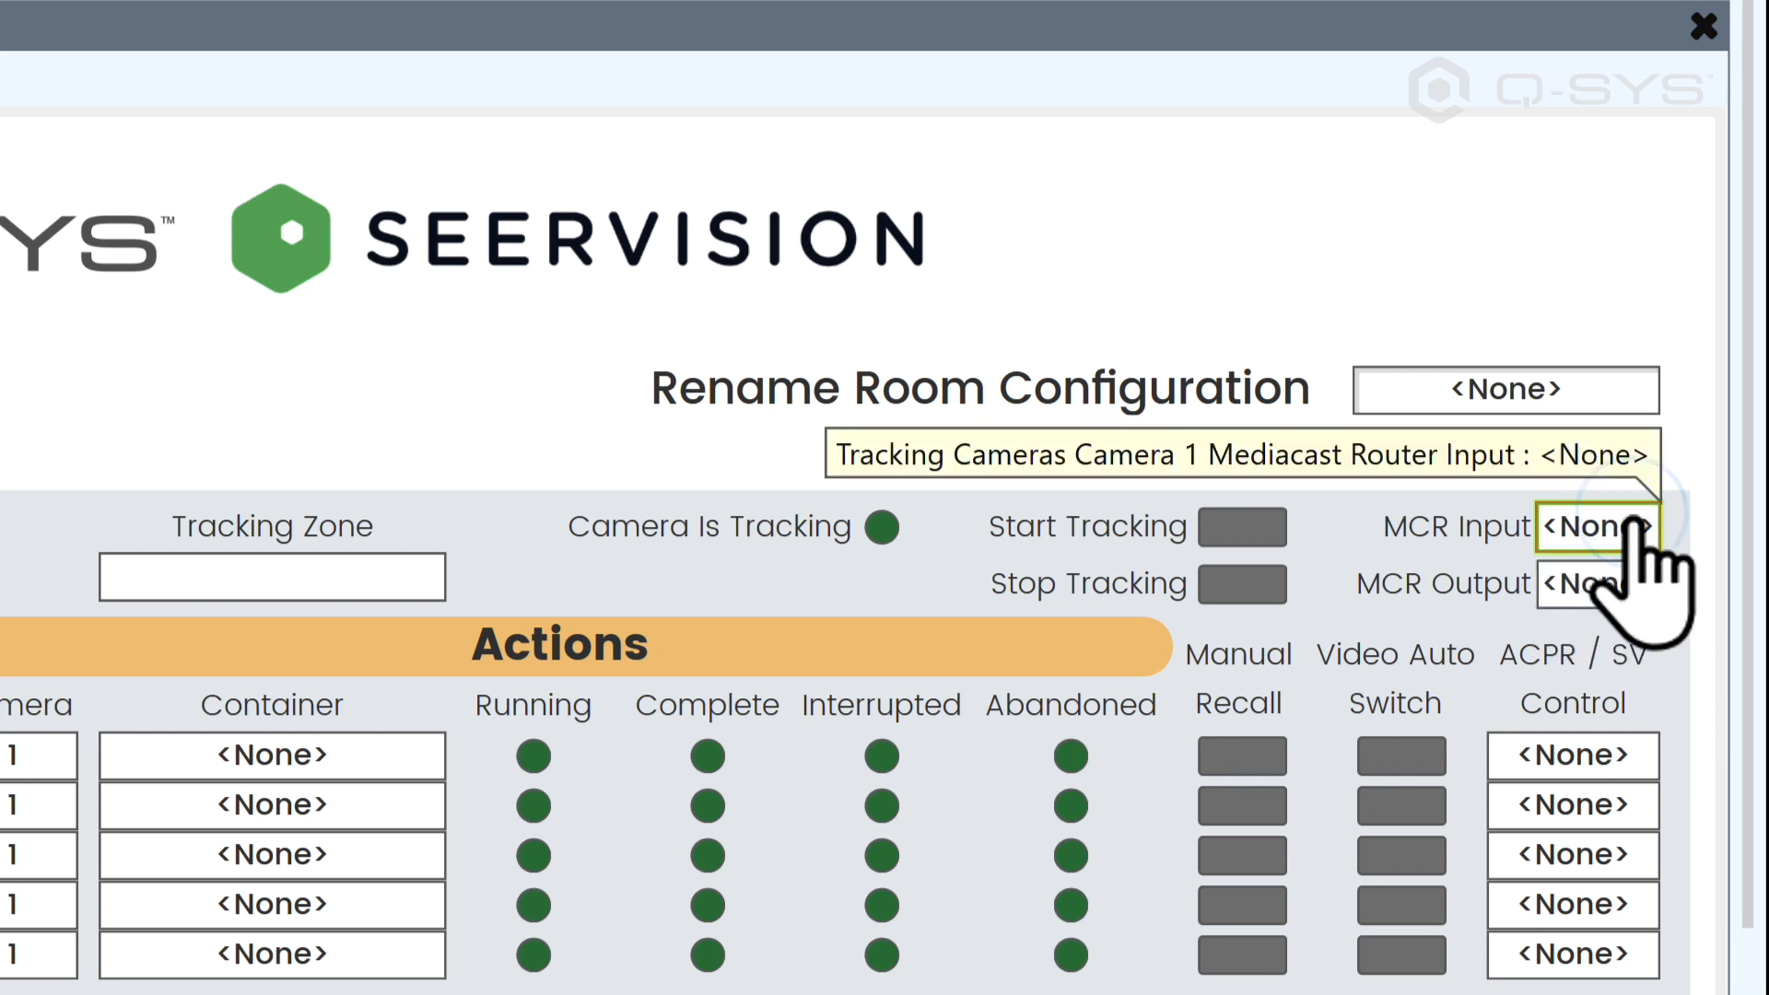
left_click(1618, 564)
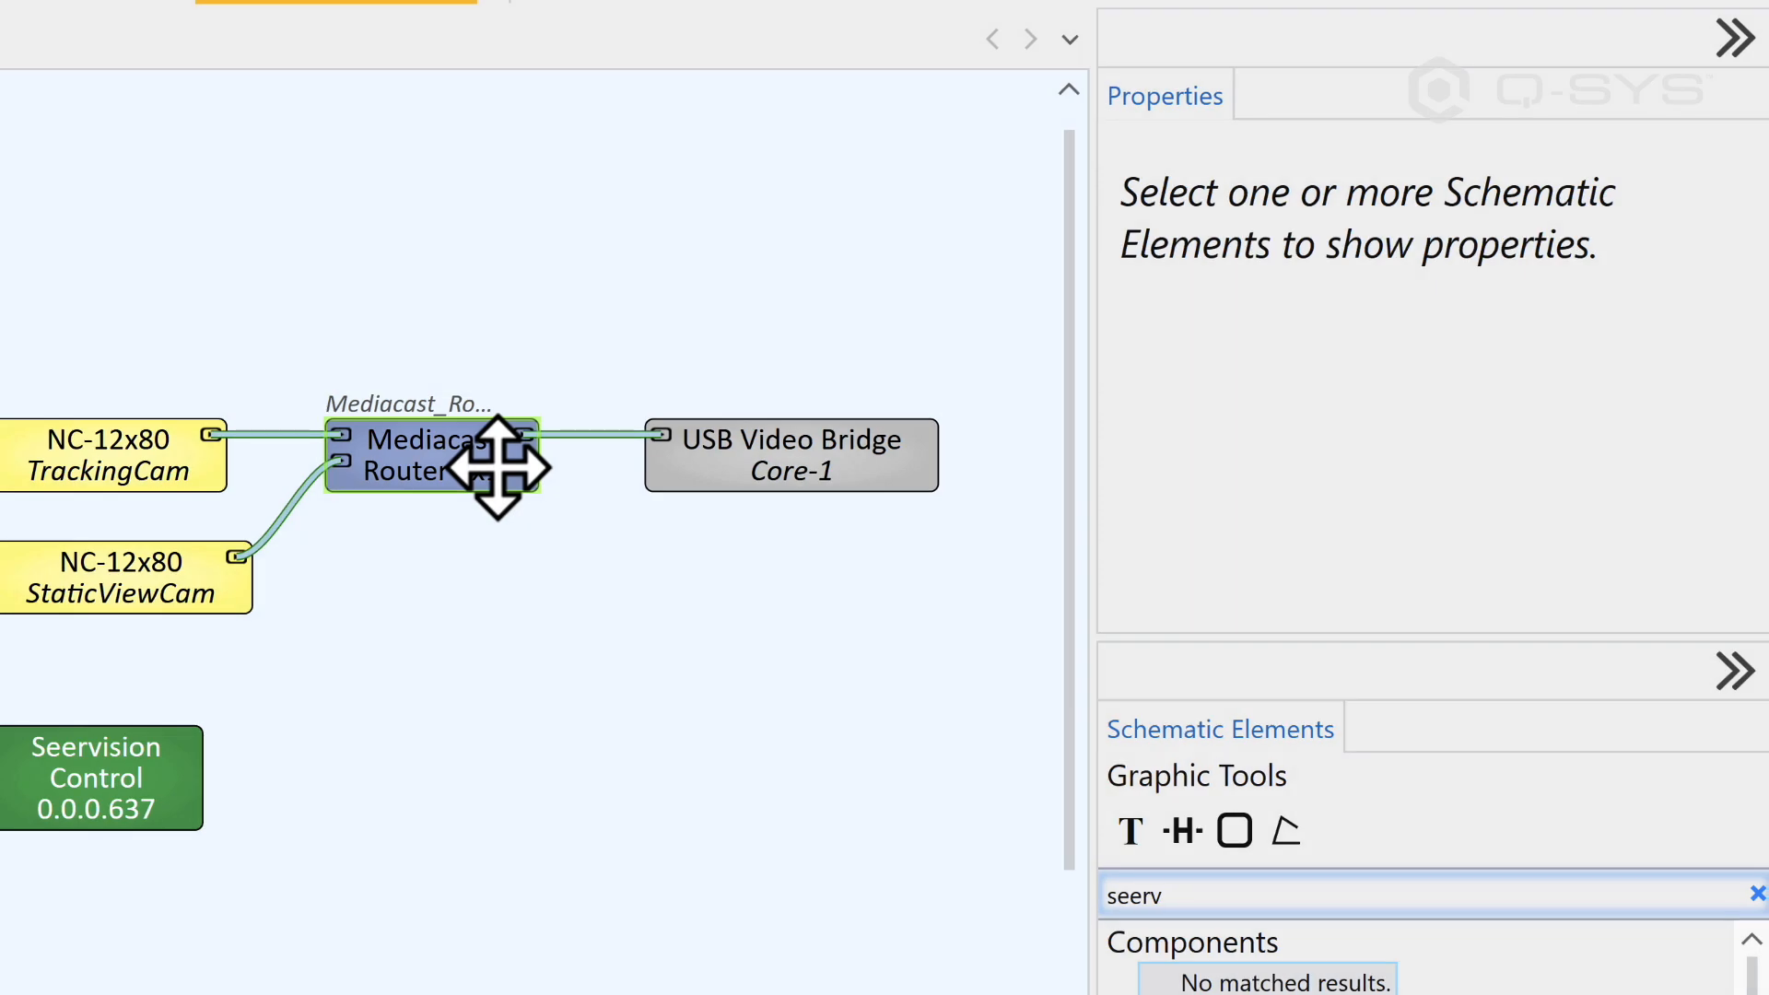
Step: Set the Mediacast Router's code name to CameraRouter, with Script Access set to All
left_click(840, 323)
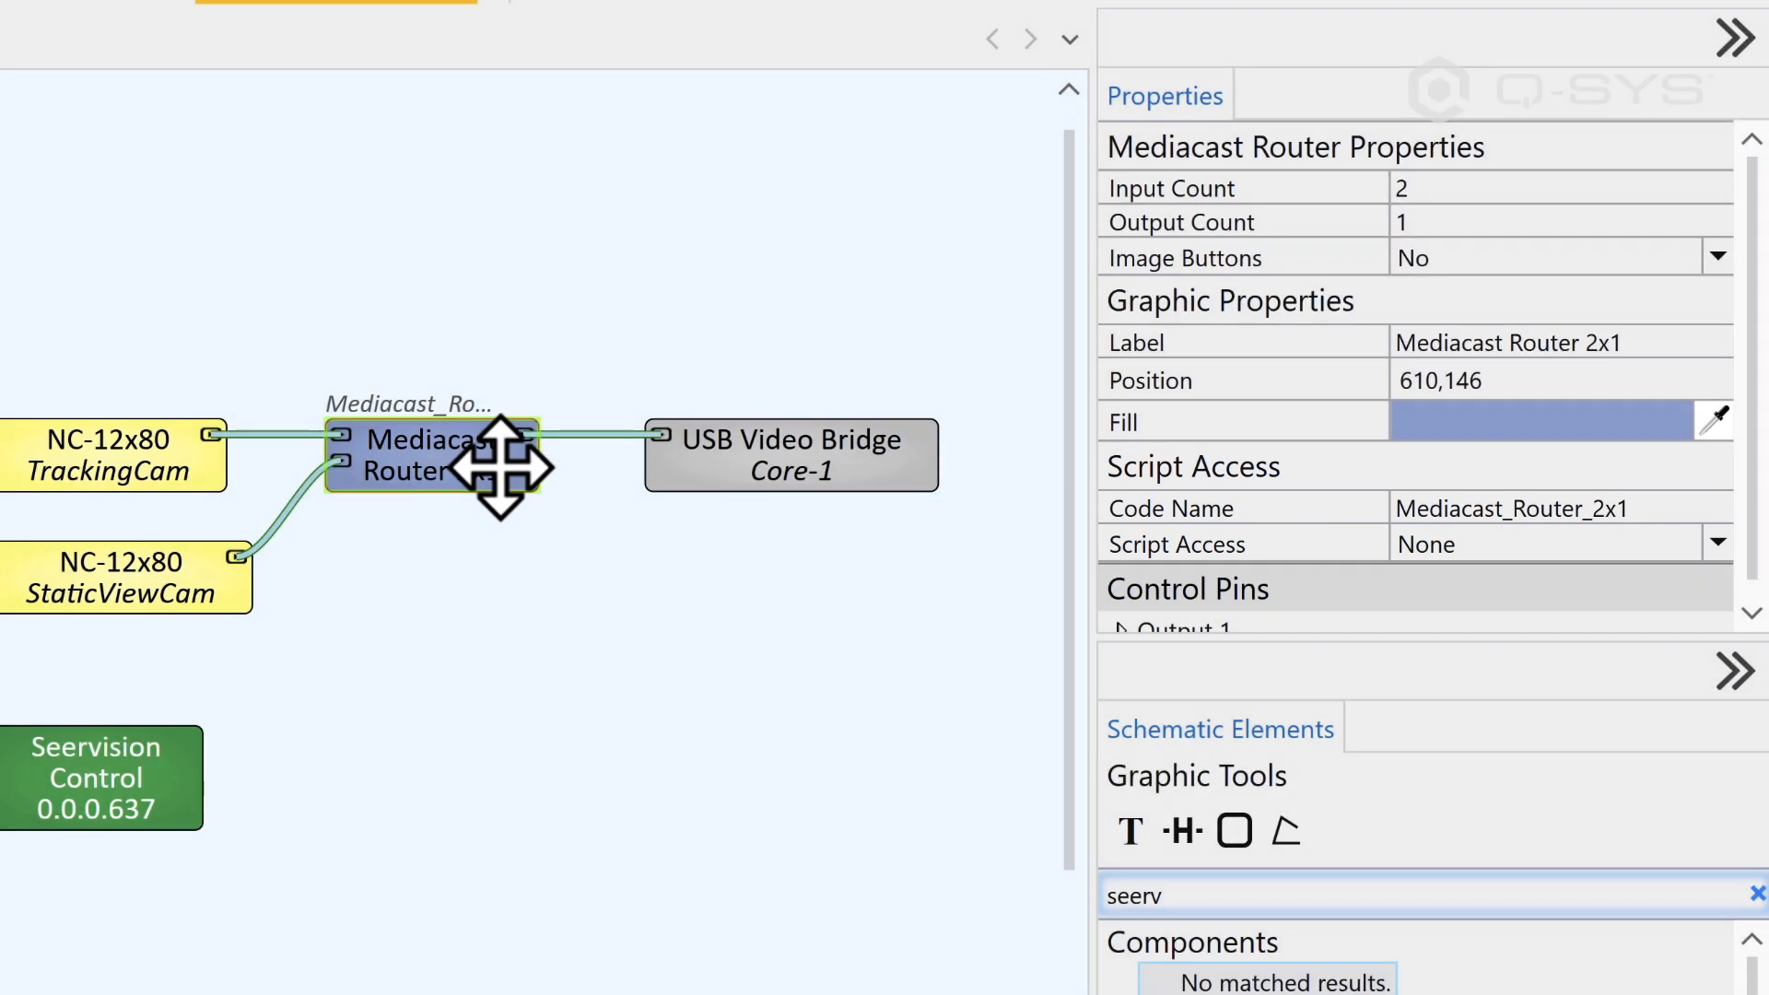
left_click(1497, 508)
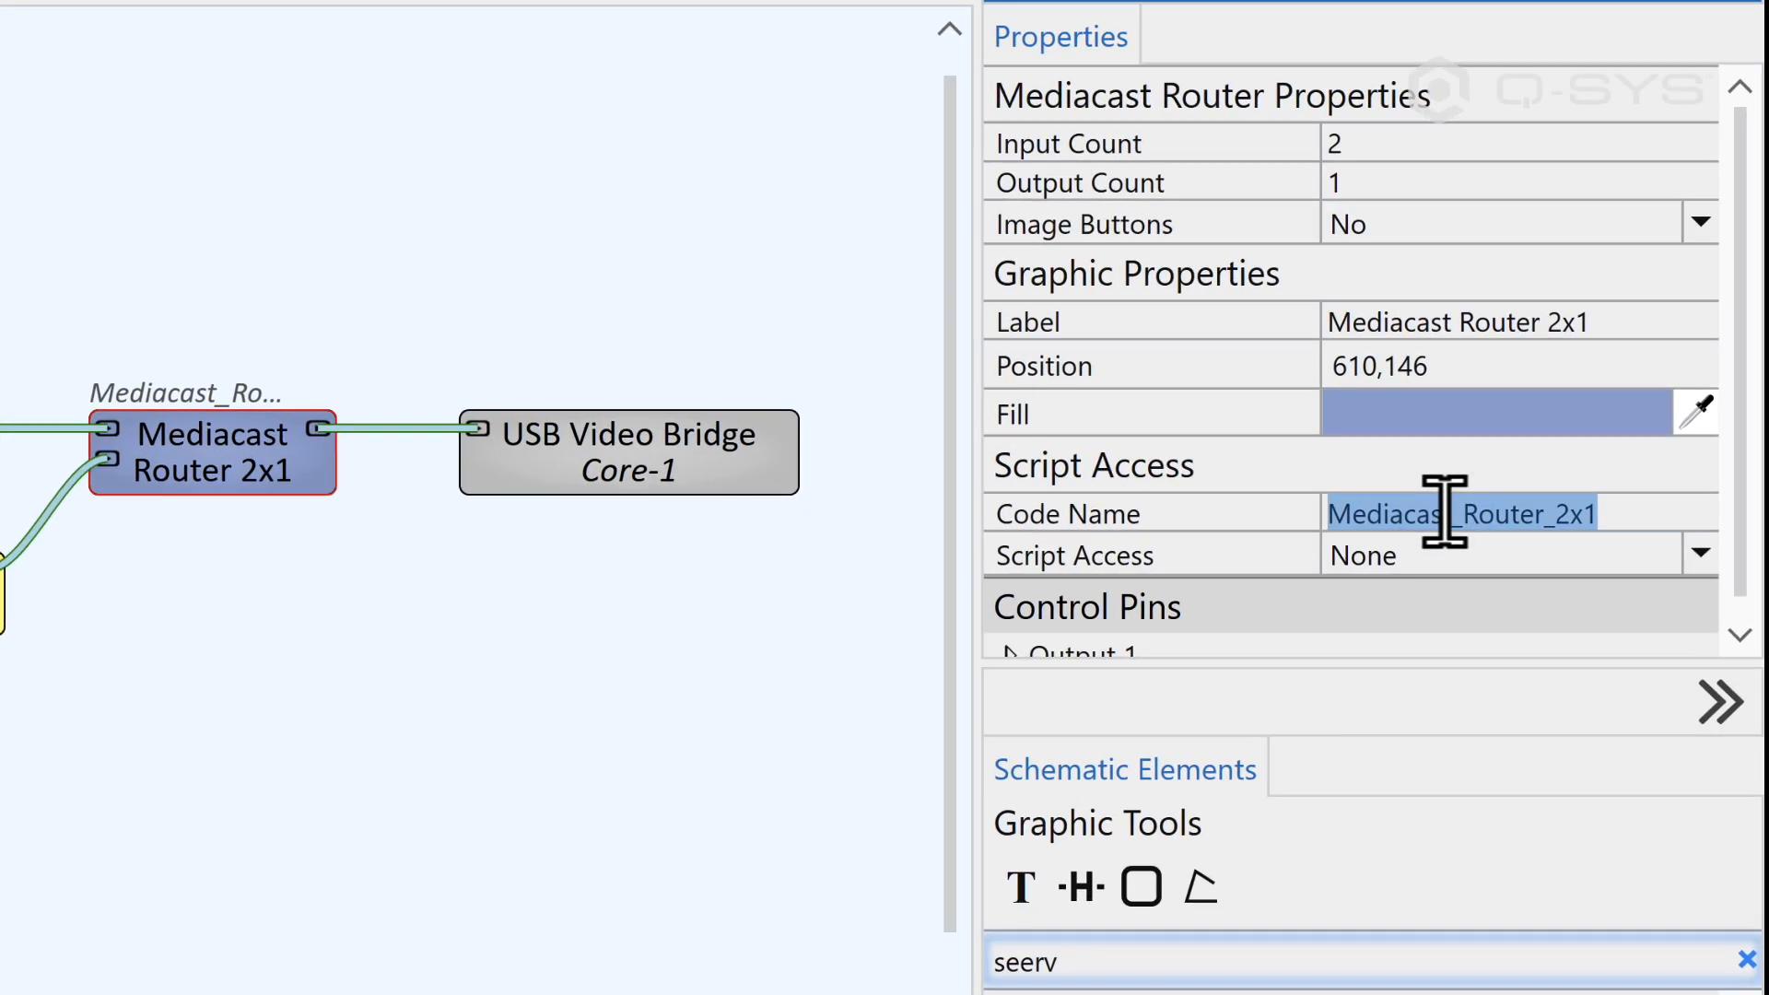
type("CameraRouter")
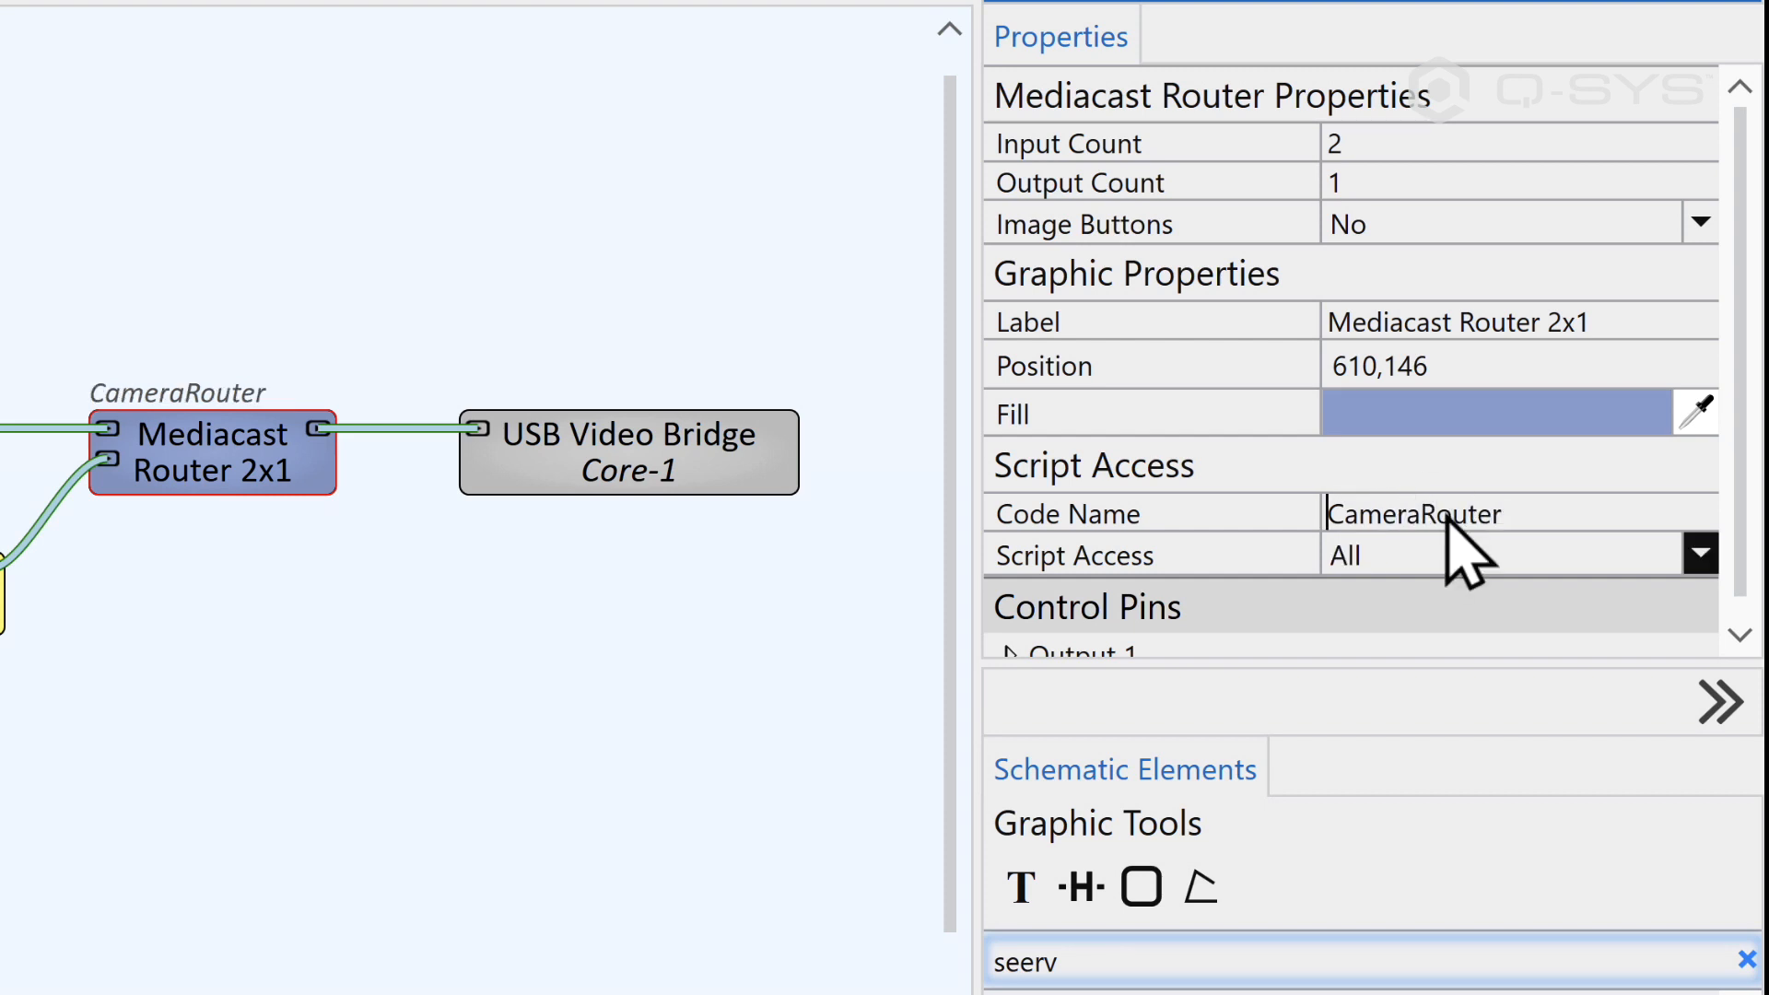
left_click(1389, 557)
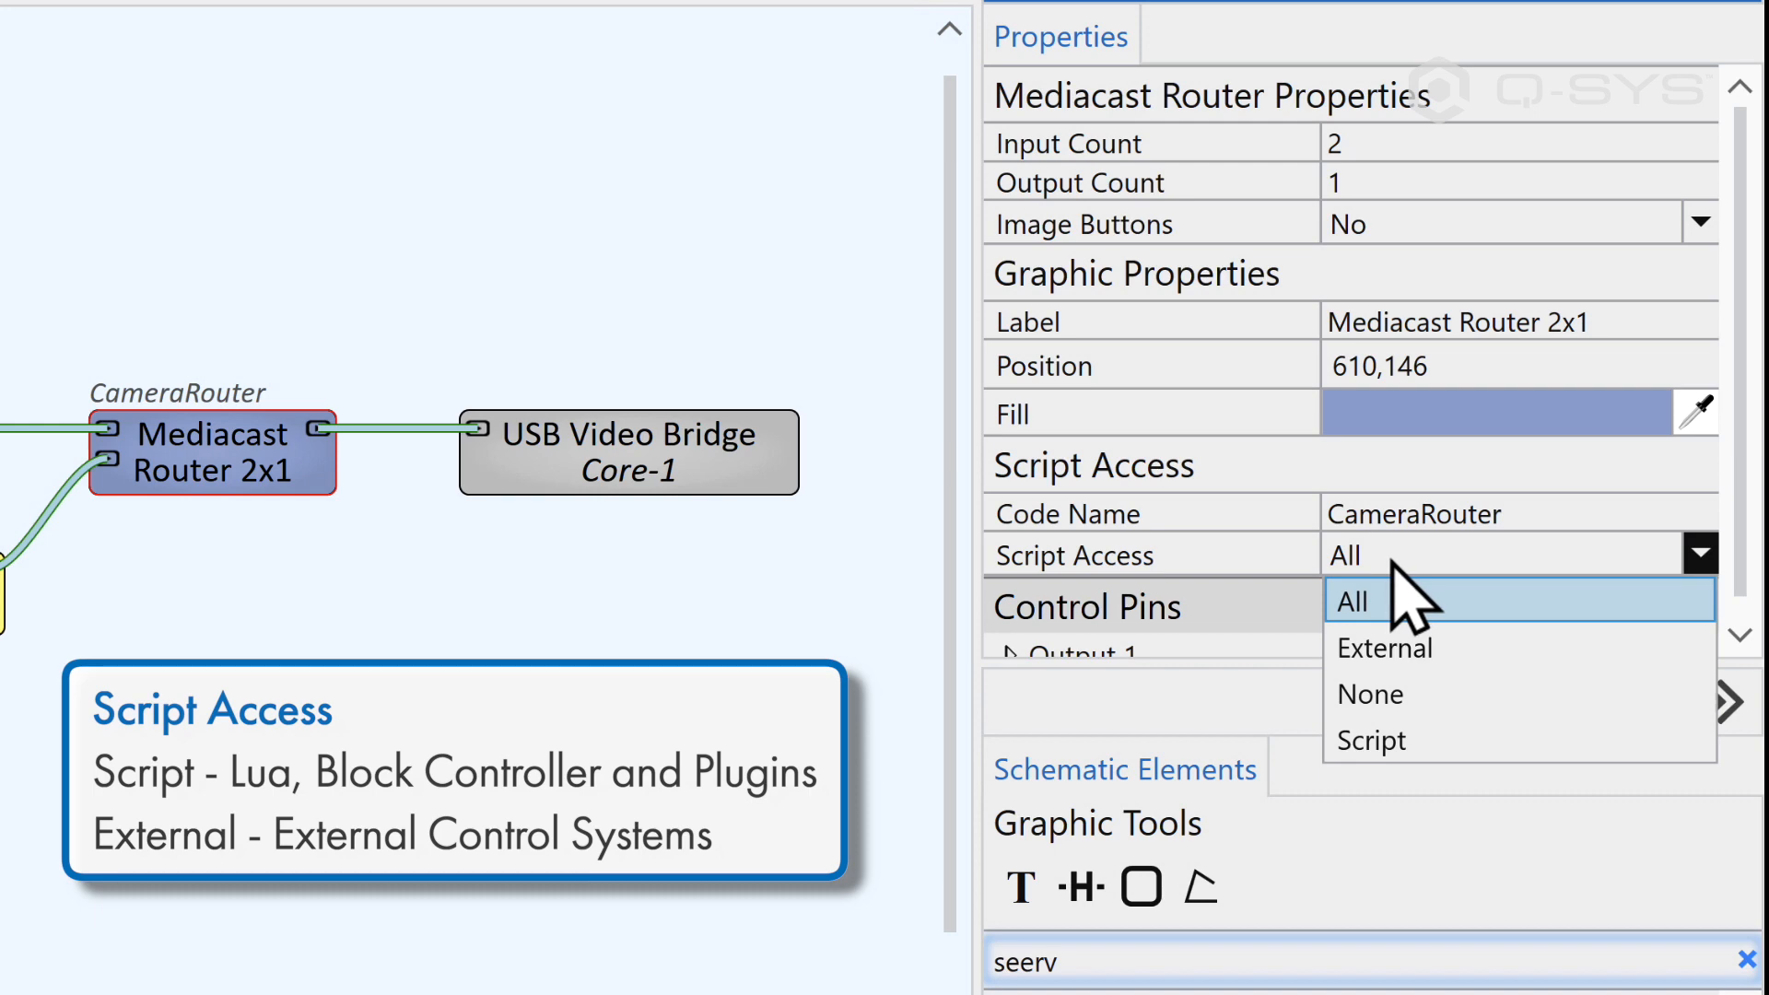
left_click(1393, 564)
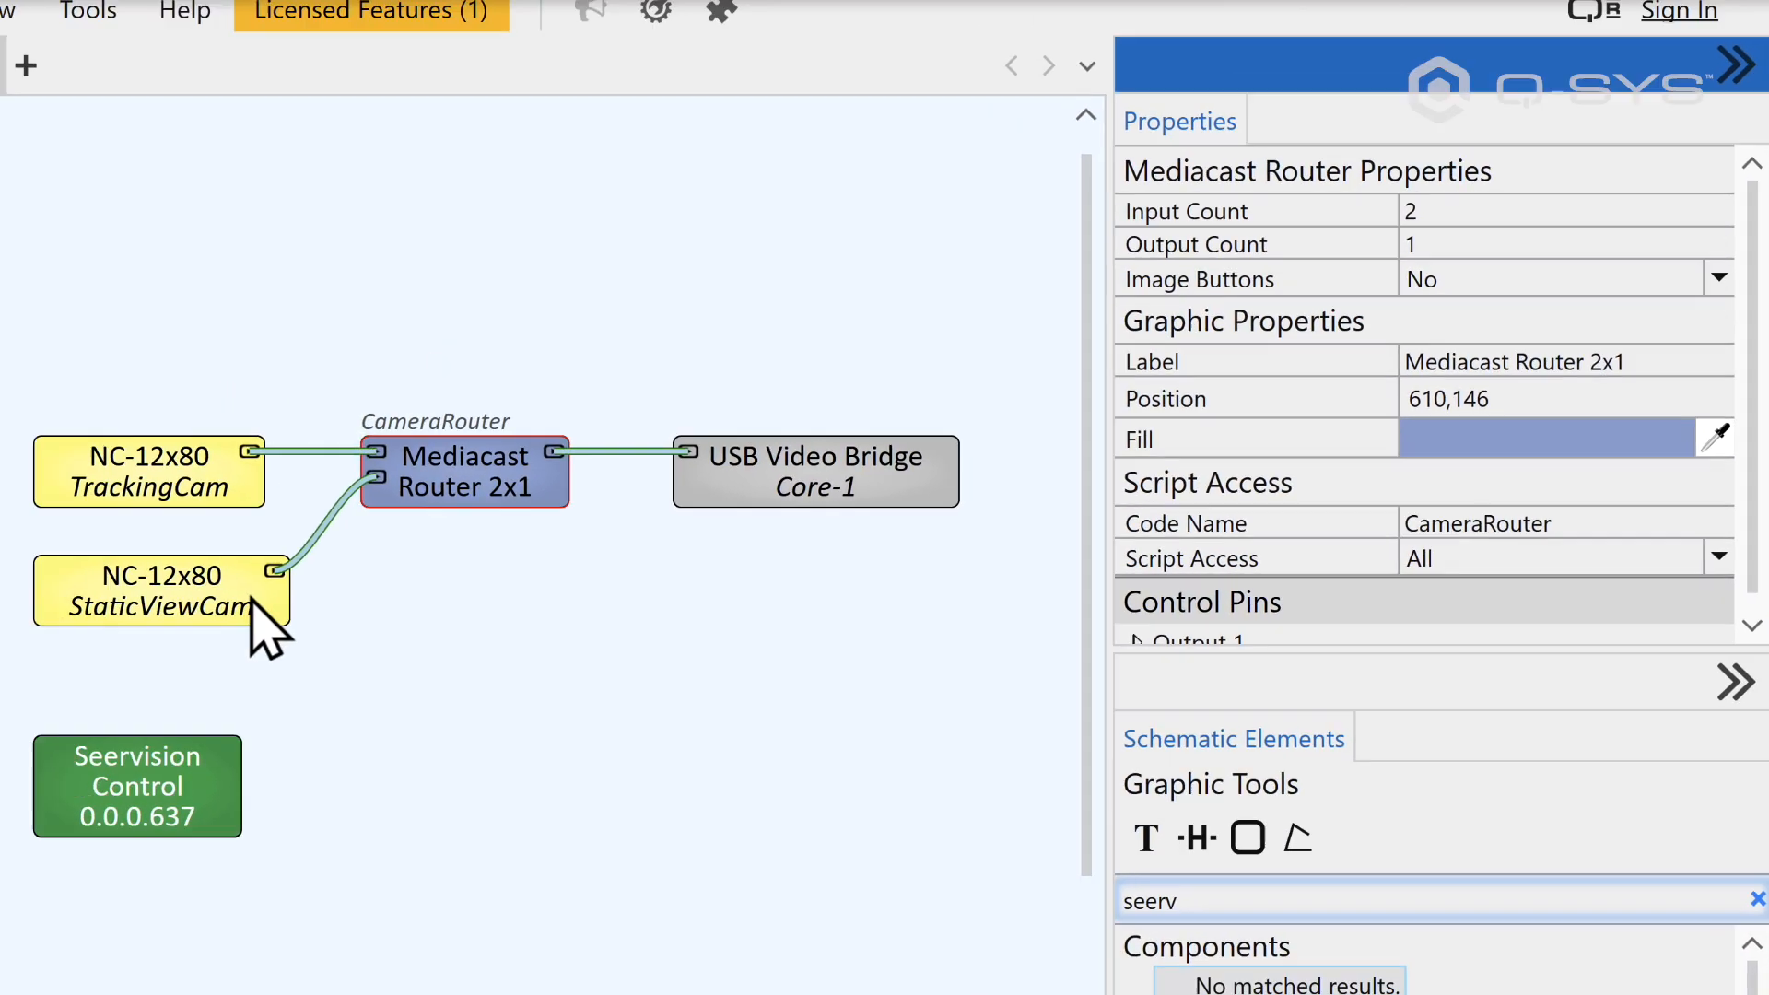
Step: Set the code name of the second NC-12x80 camera to StaticViewCam
left_click(242, 613)
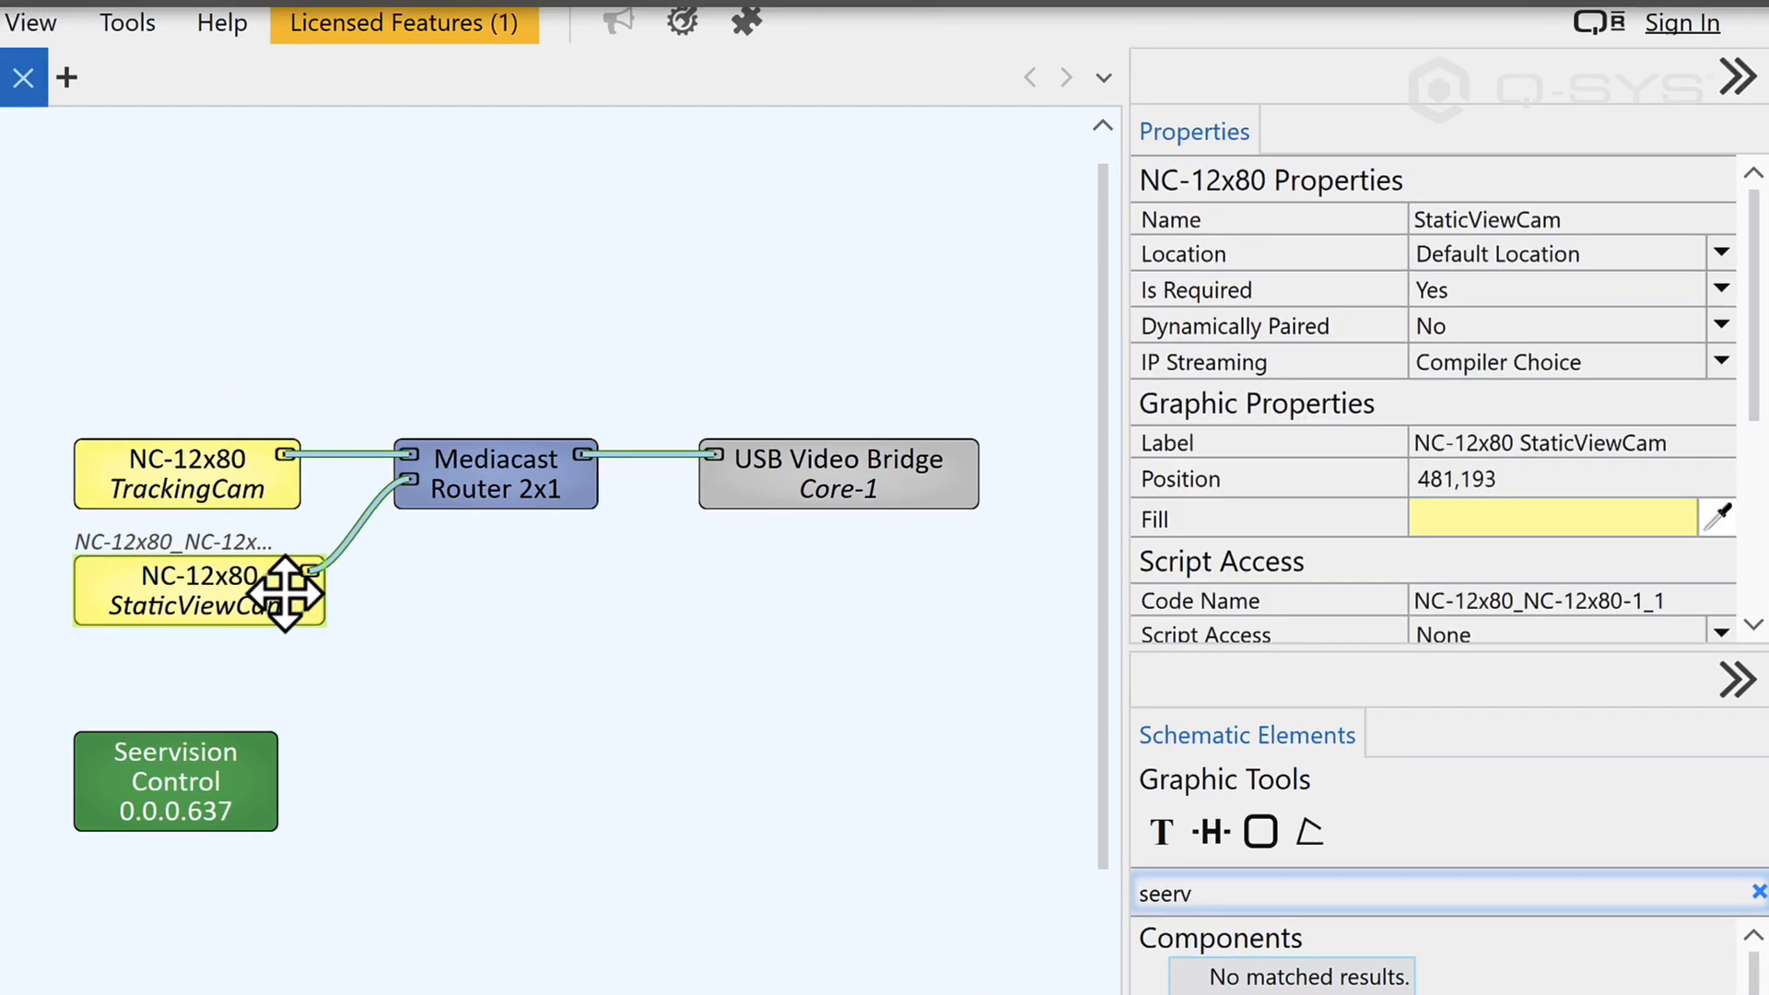
left_click(1427, 600)
type("StaticViewCam")
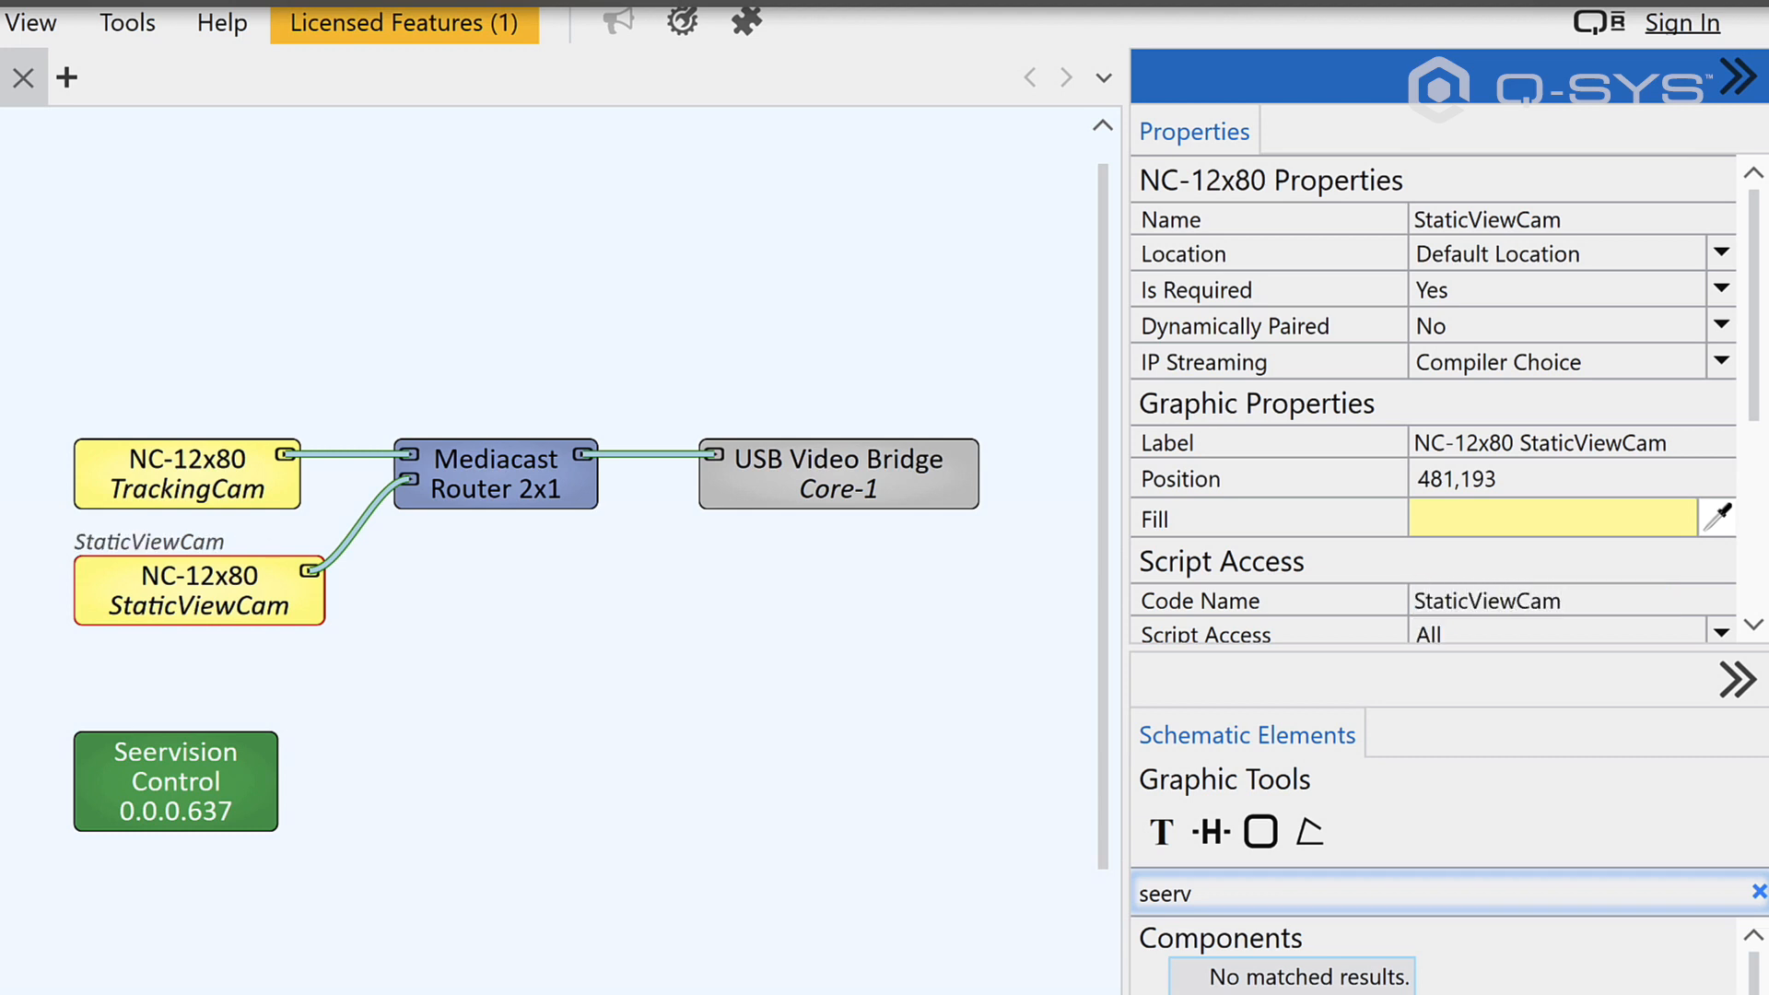
left_click(605, 635)
Step: Emulate the design and choose CameraRouter as the Mediacast Video Router in Seervision Control
key("F6")
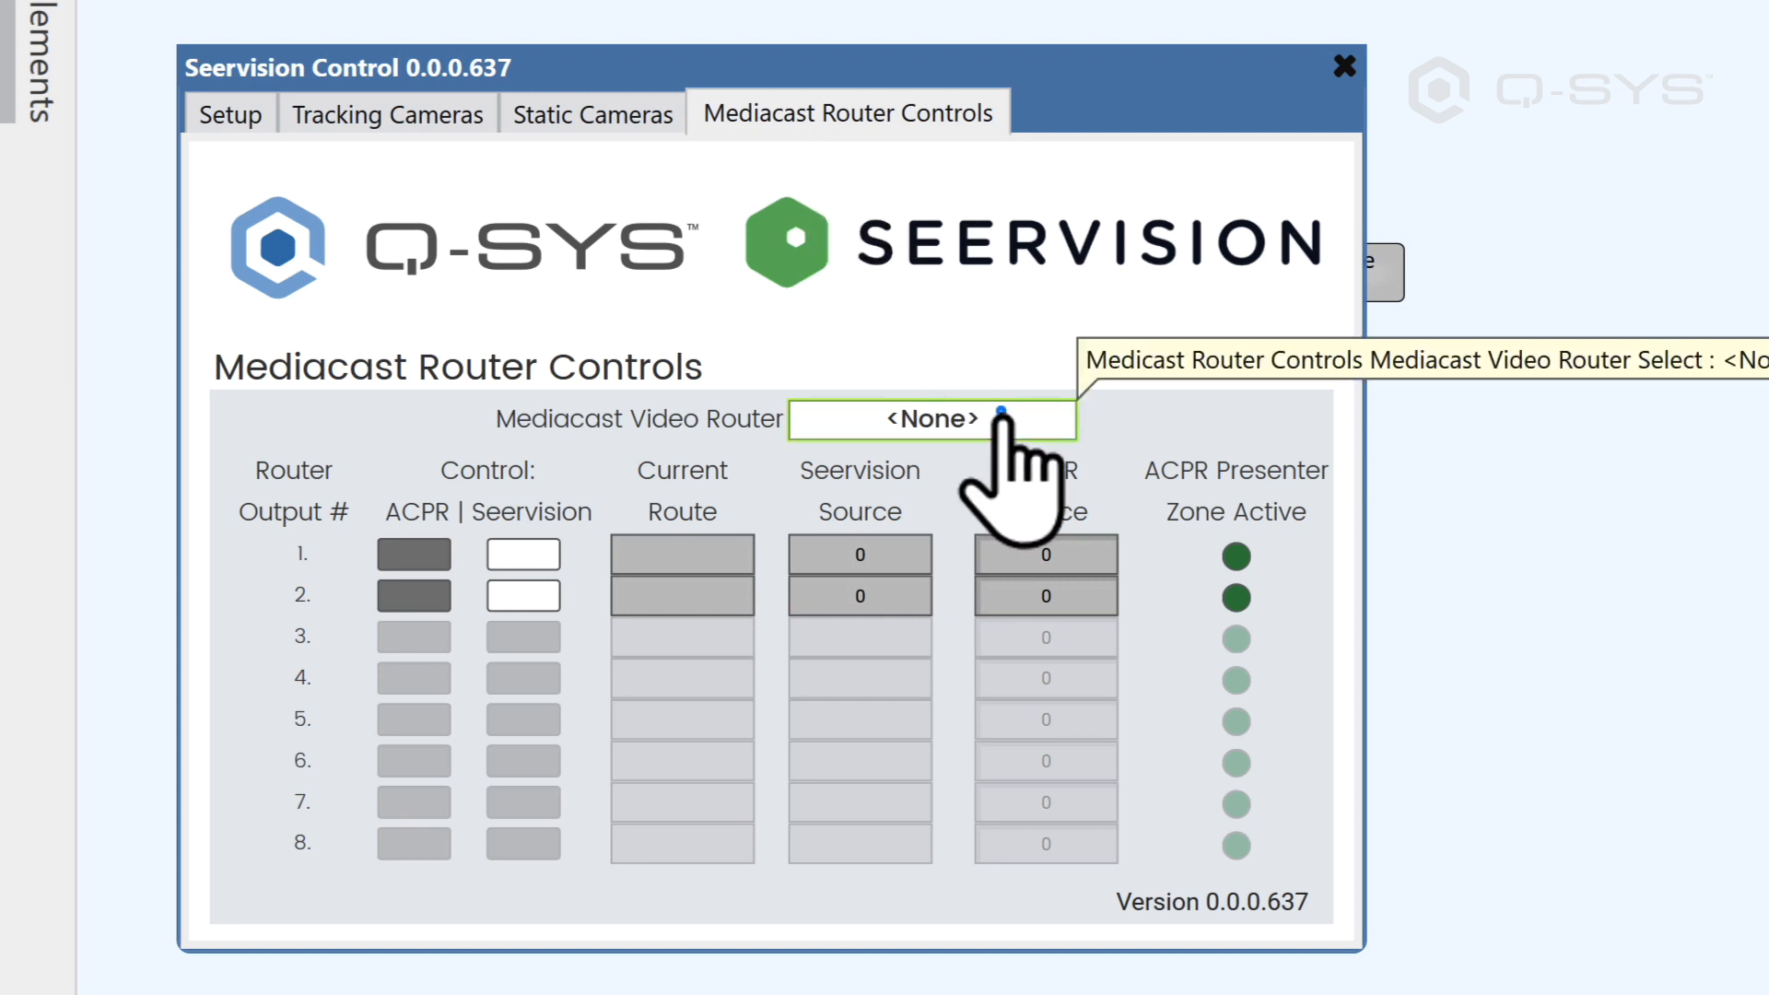
left_click(986, 419)
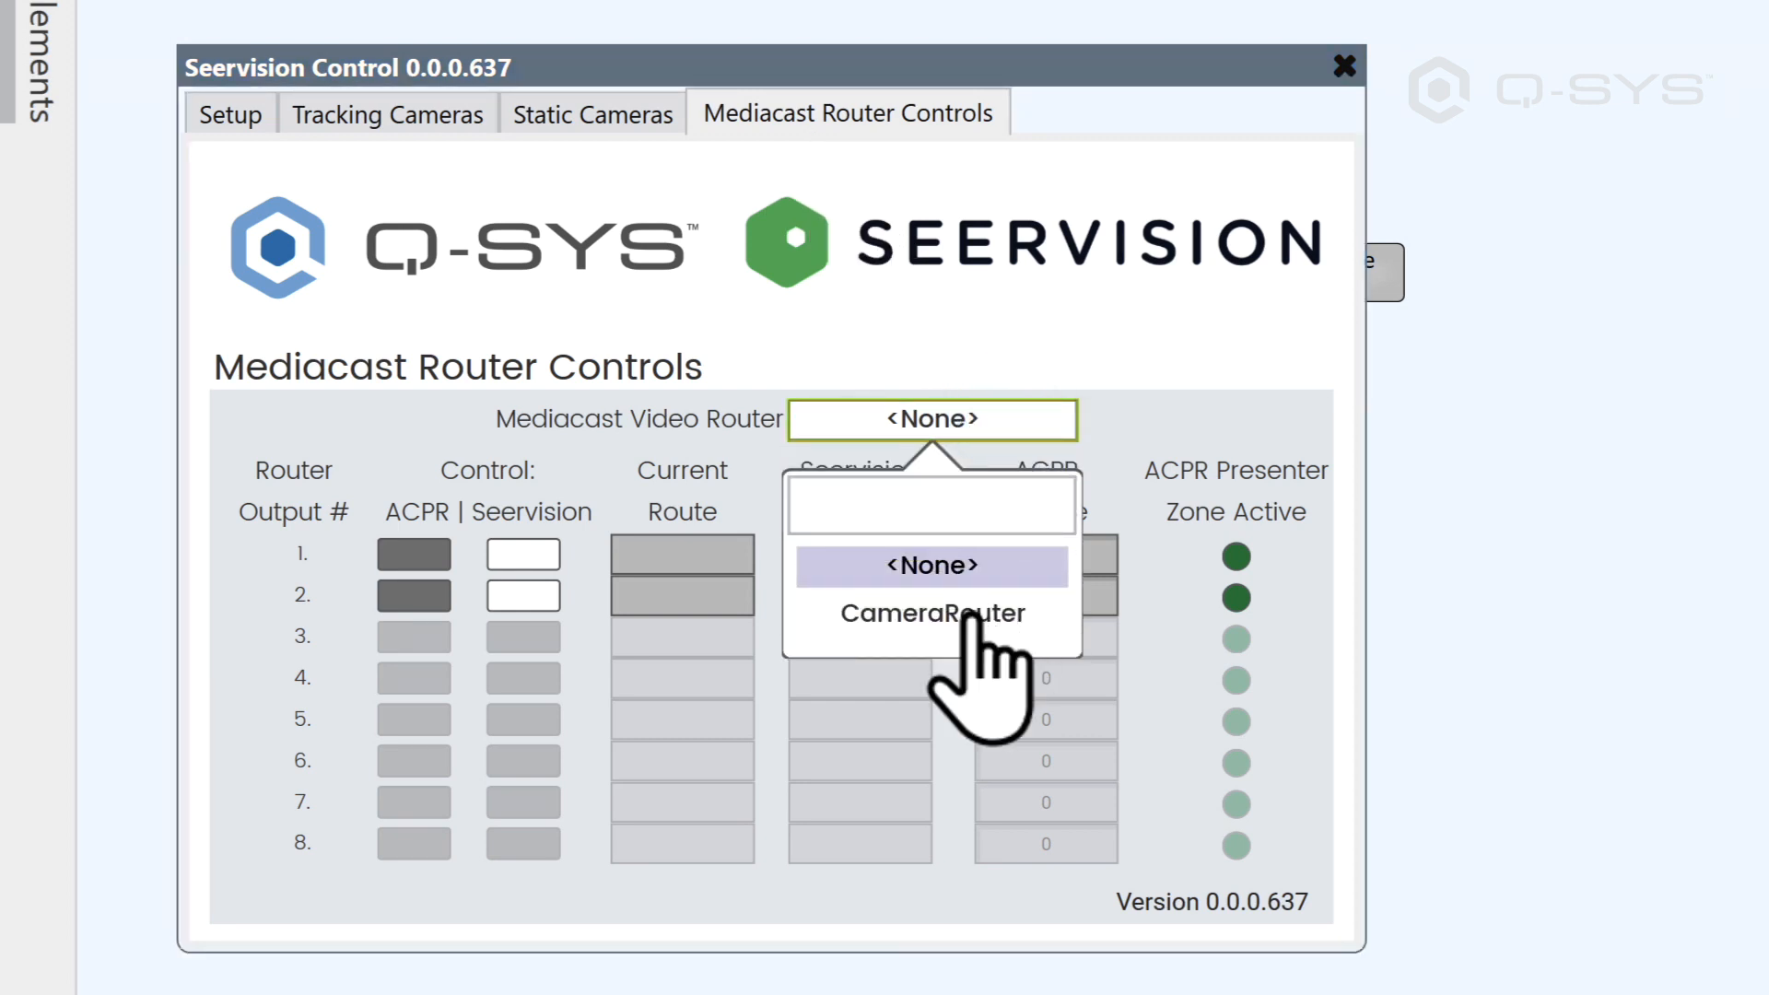
left_click(967, 615)
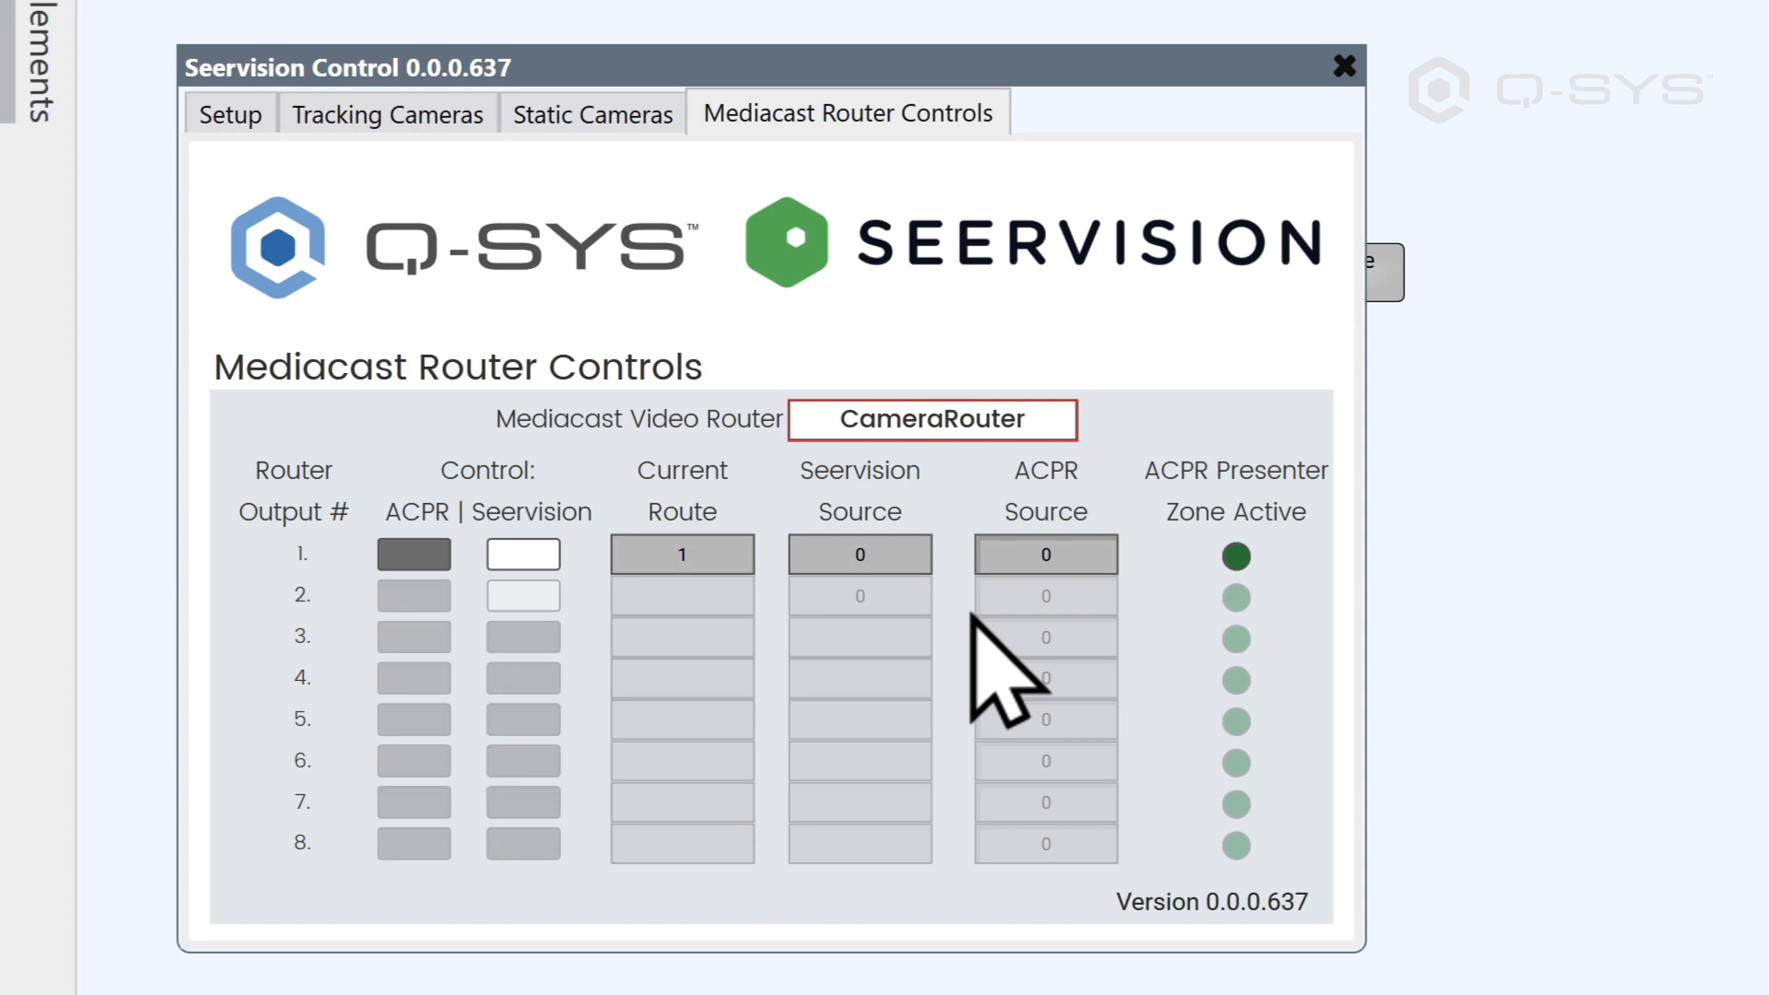
Step: Assign StaticViewCam to static Camera 2, with MCR Input 2 and MCR Output 1
left_click(594, 119)
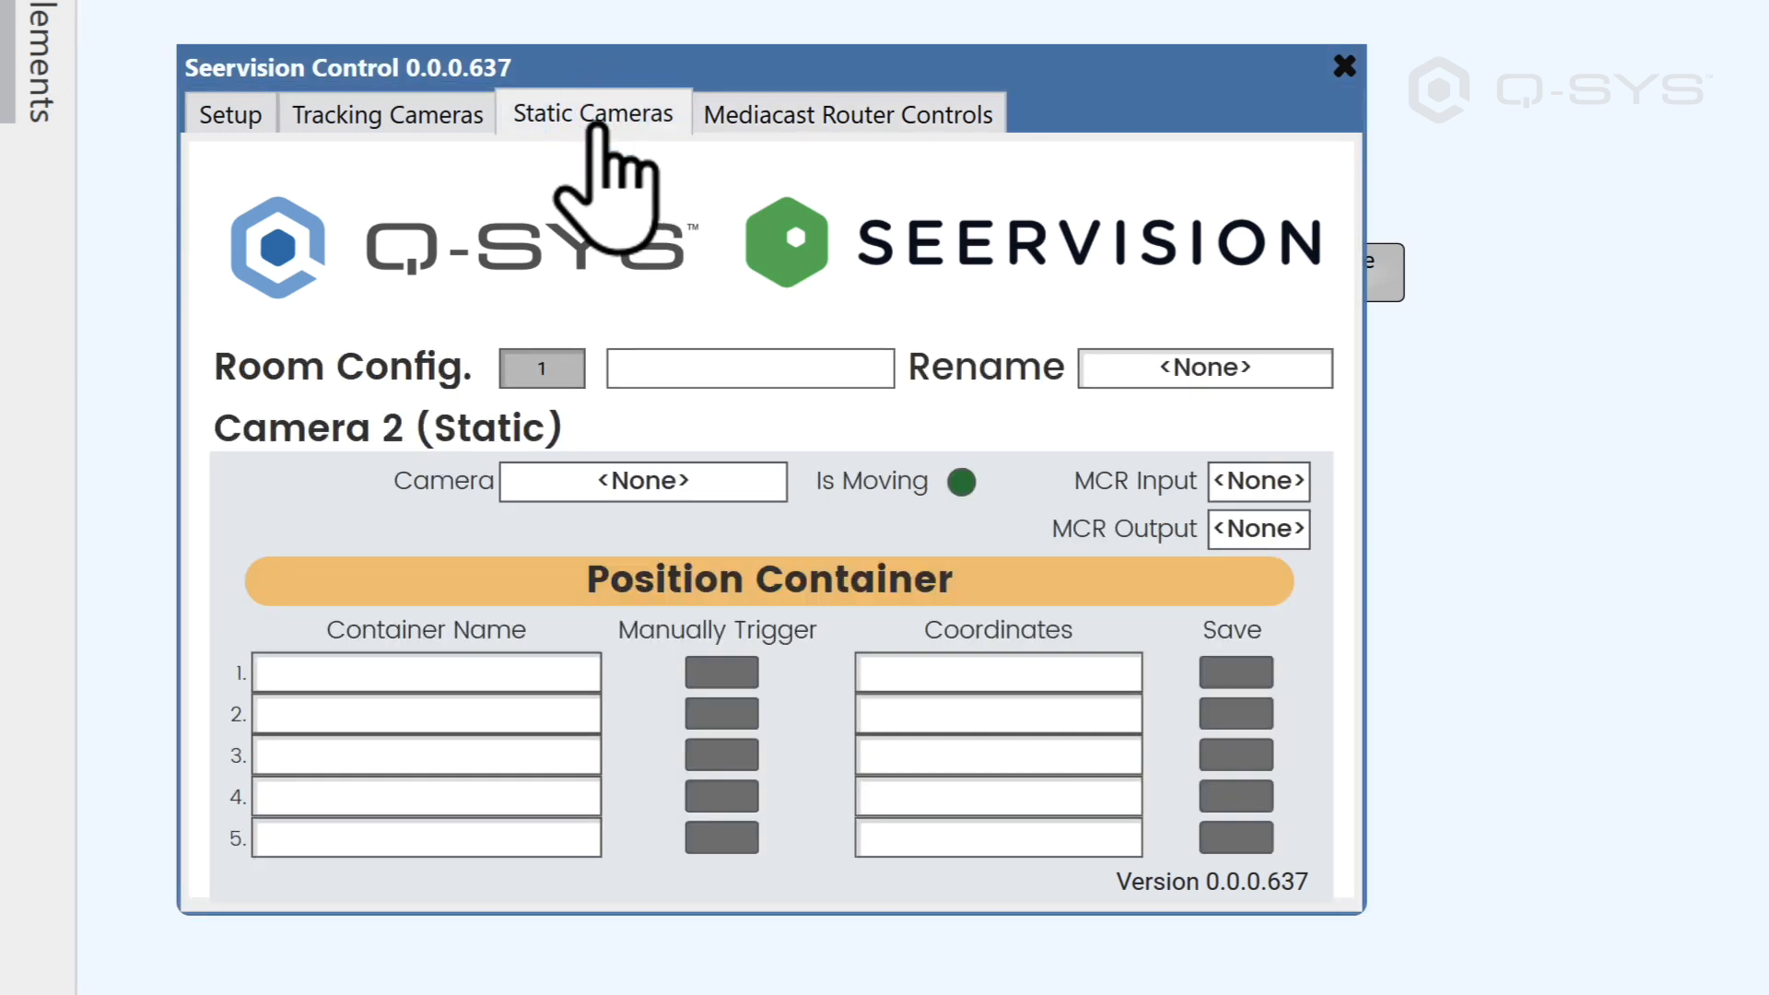
left_click(741, 488)
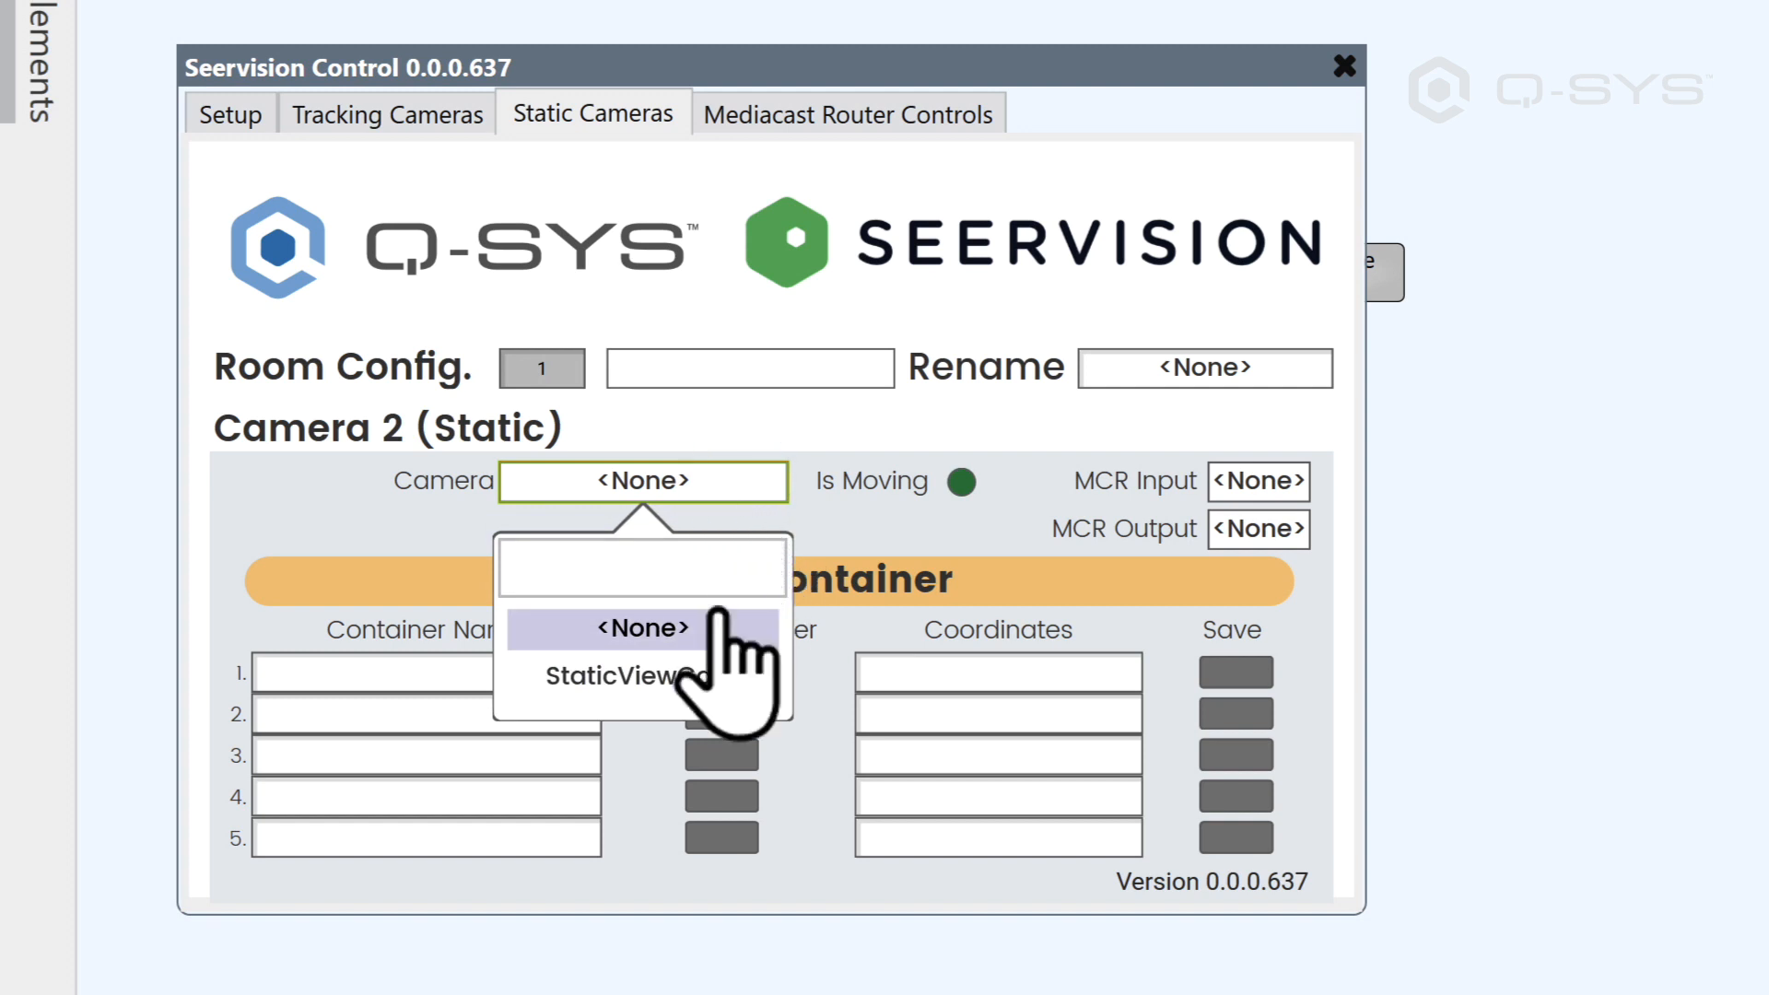
left_click(700, 680)
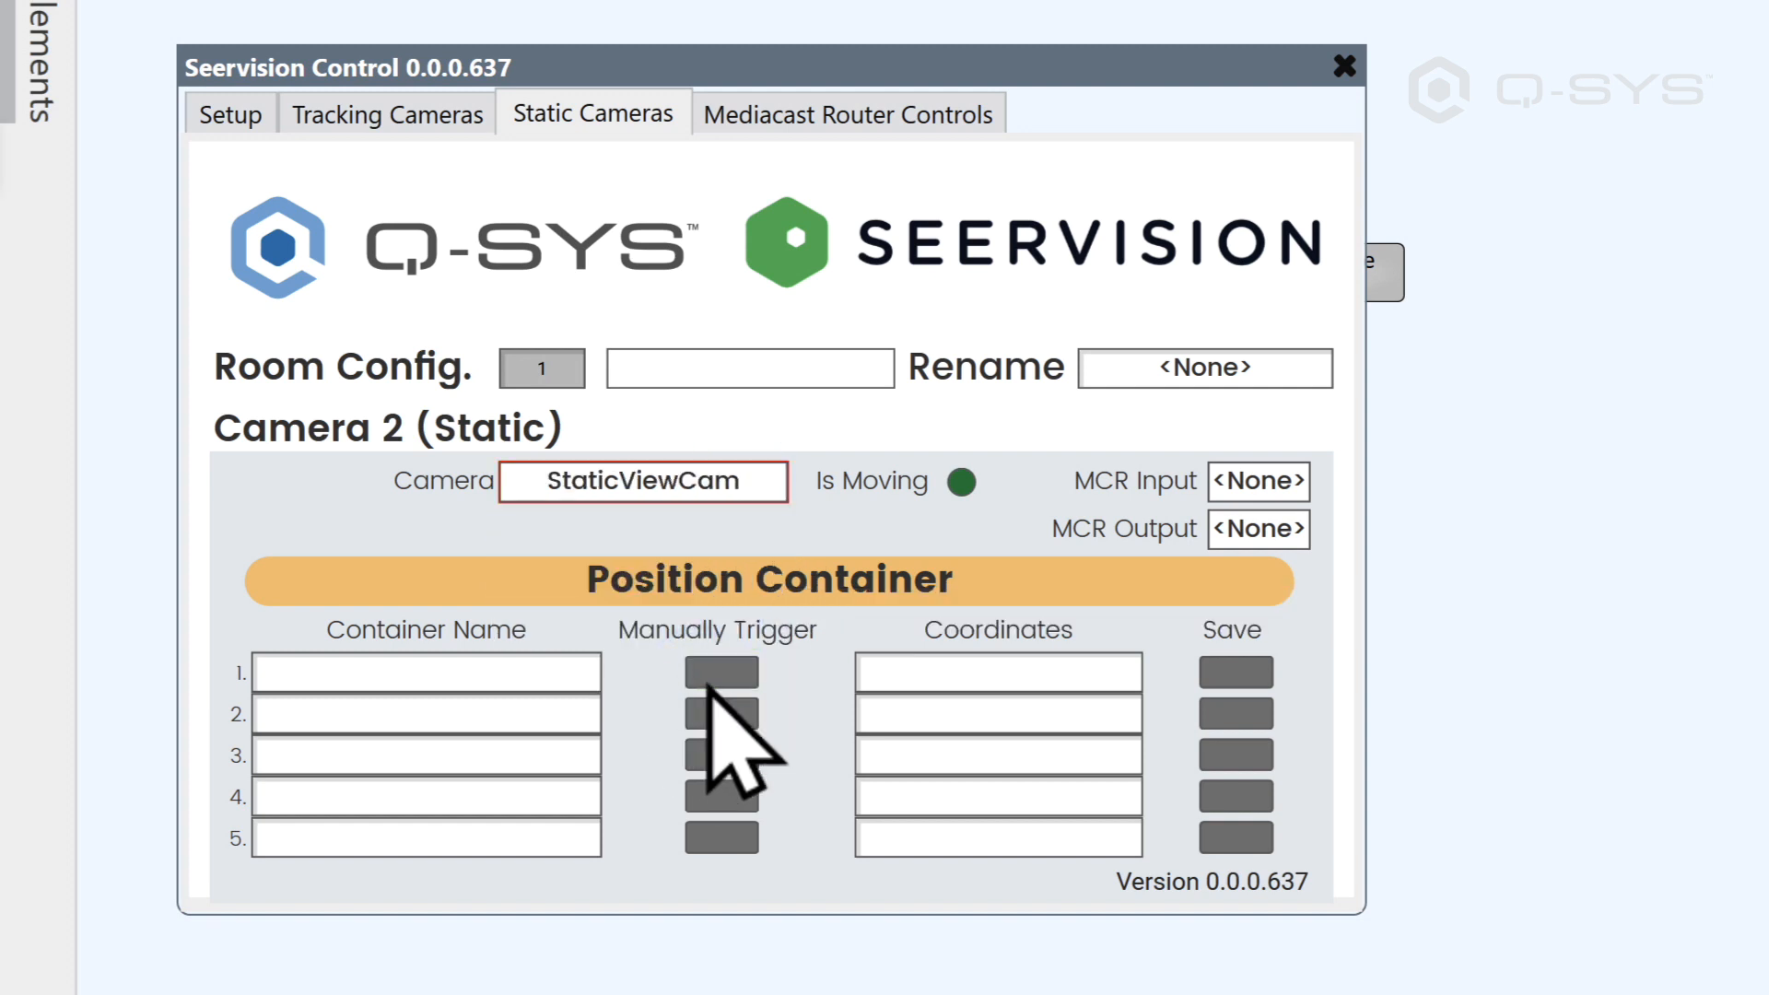
left_click(1257, 484)
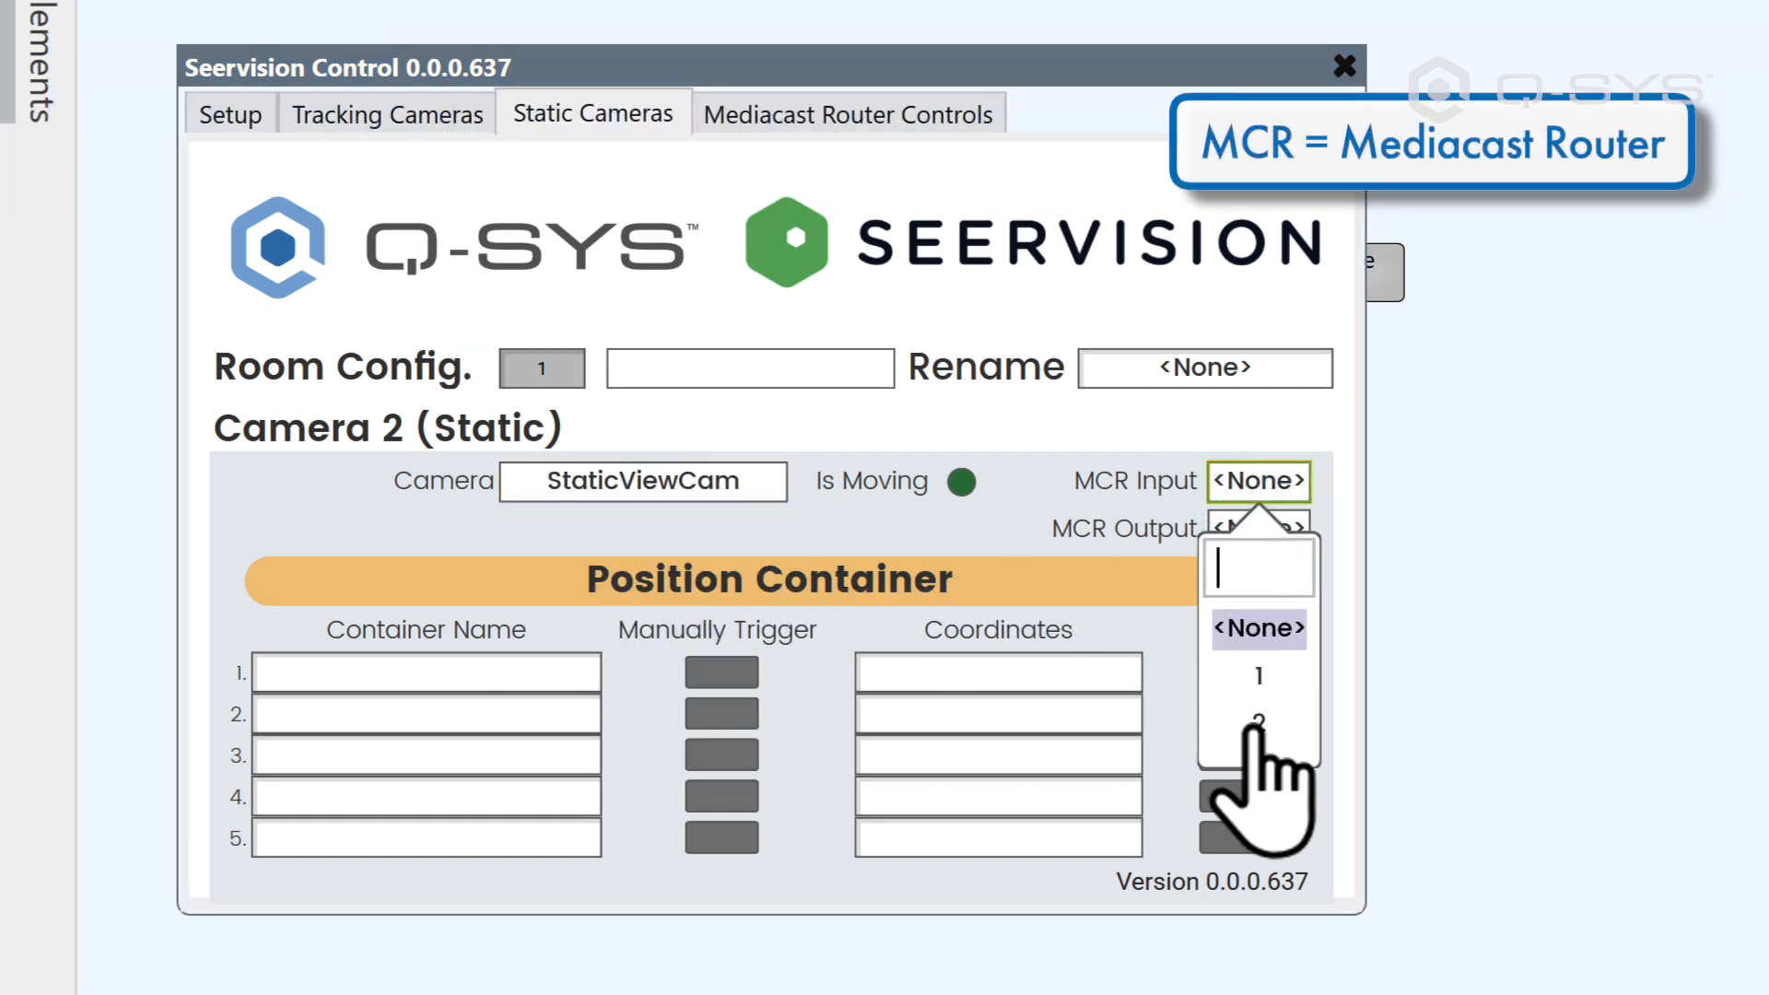
left_click(1259, 732)
left_click(1270, 536)
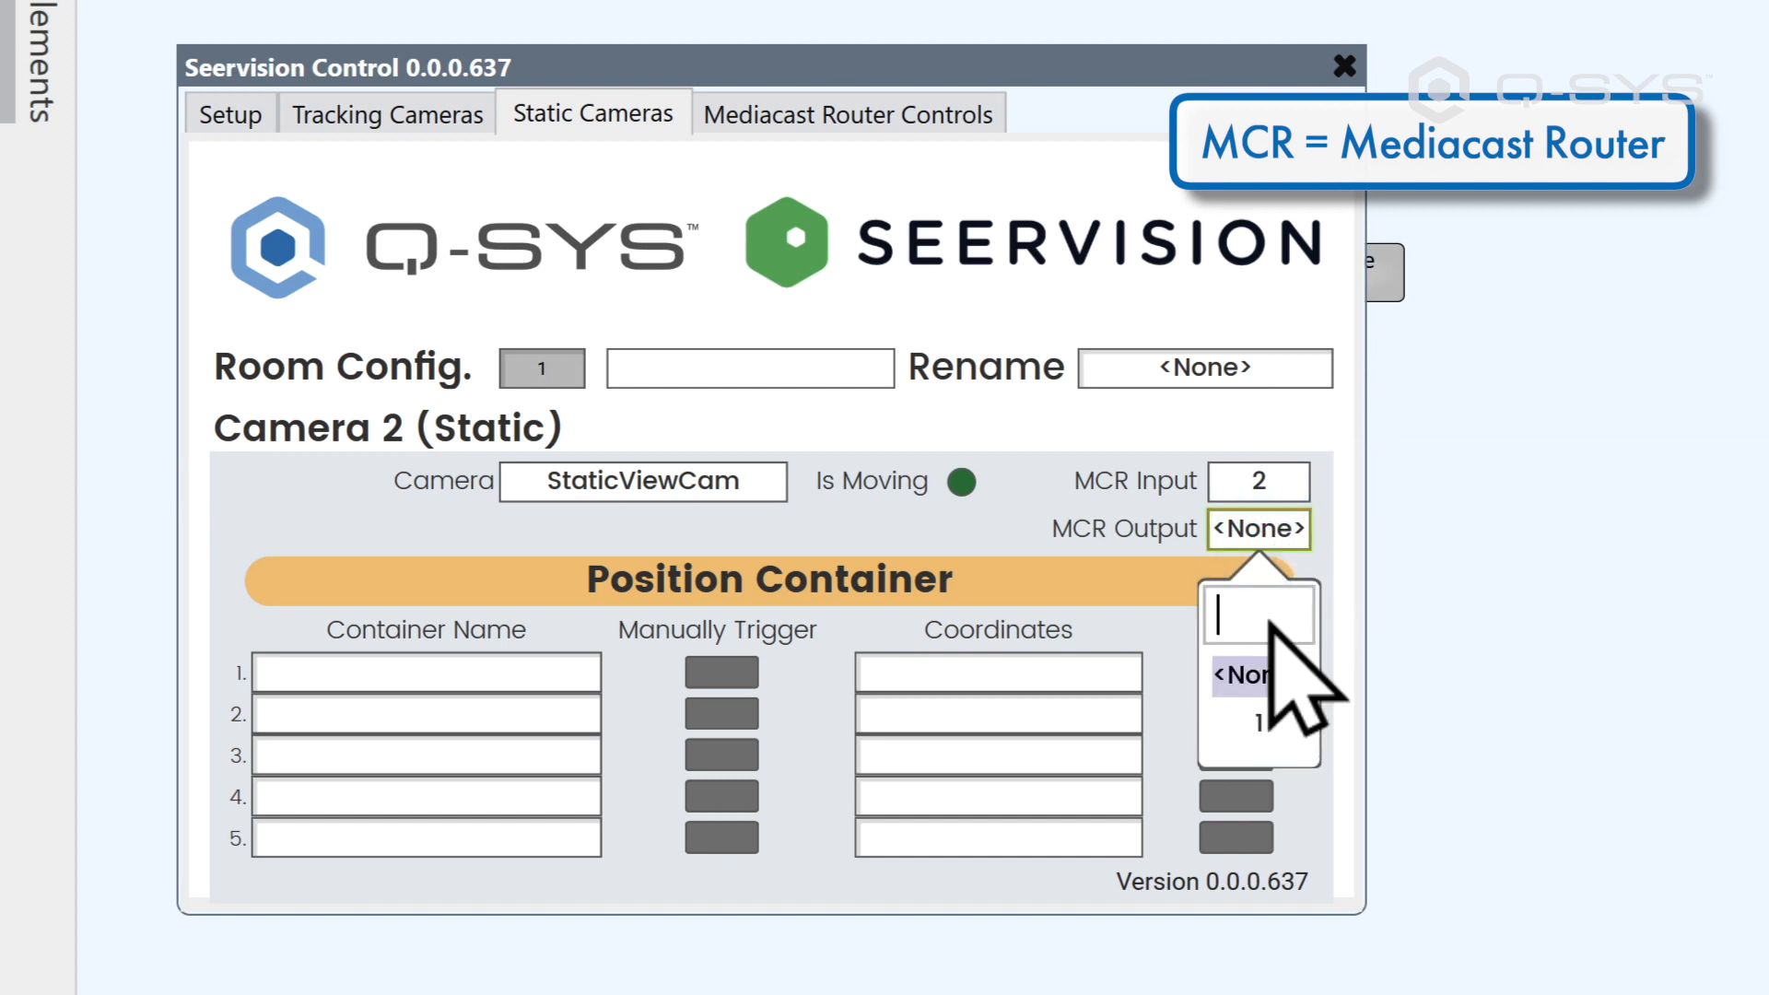
left_click(1264, 717)
left_click(1268, 724)
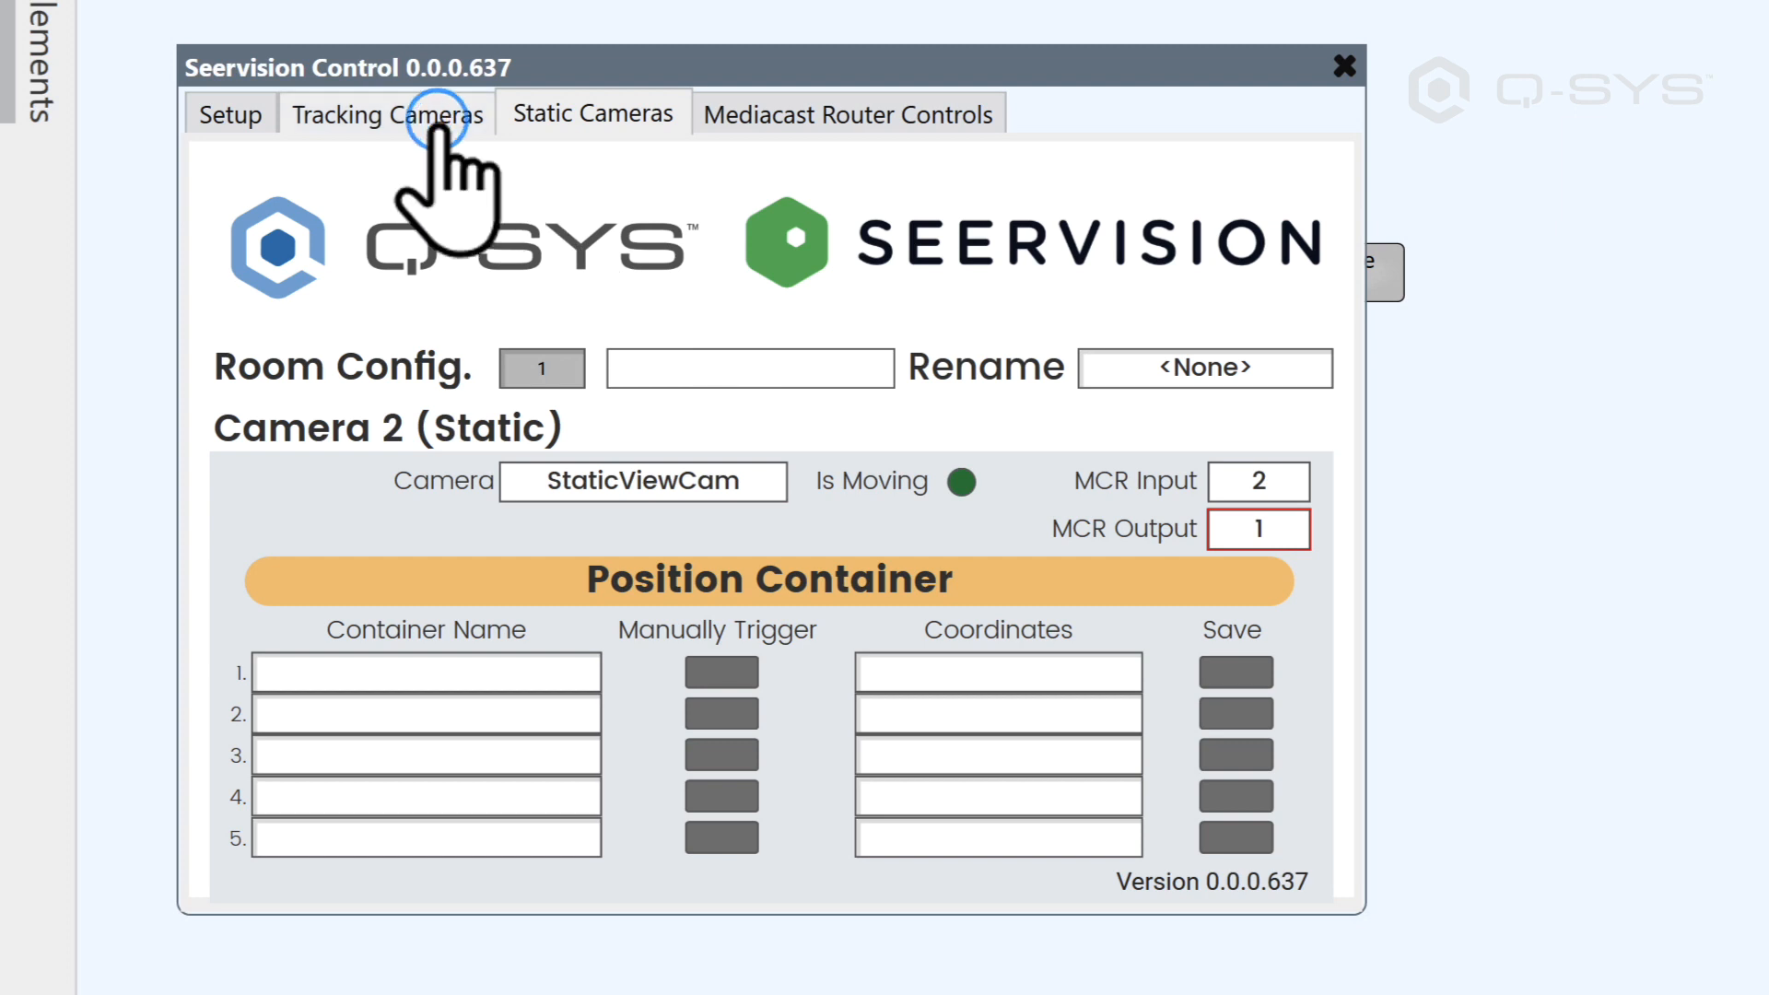
Step: Set MCR Input 1 and MCR Output 1 for the tracking camera in Seervision Control
left_click(436, 120)
left_click(1243, 486)
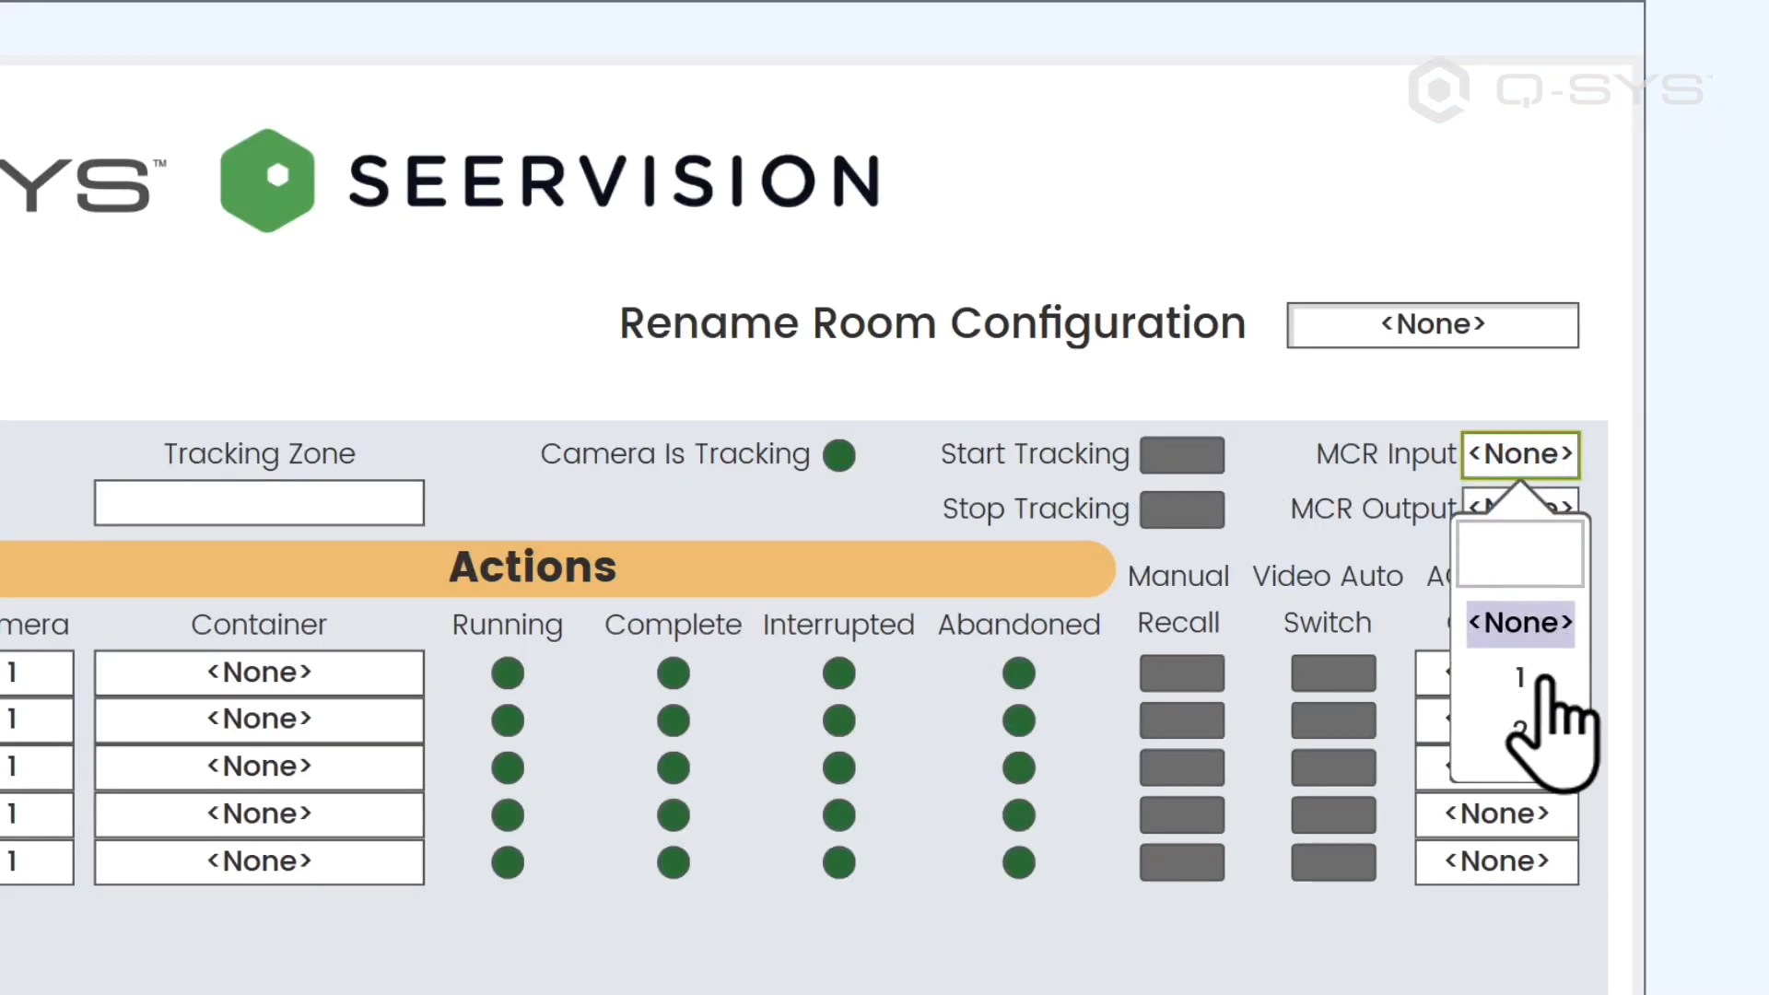
left_click(1539, 680)
left_click(1522, 512)
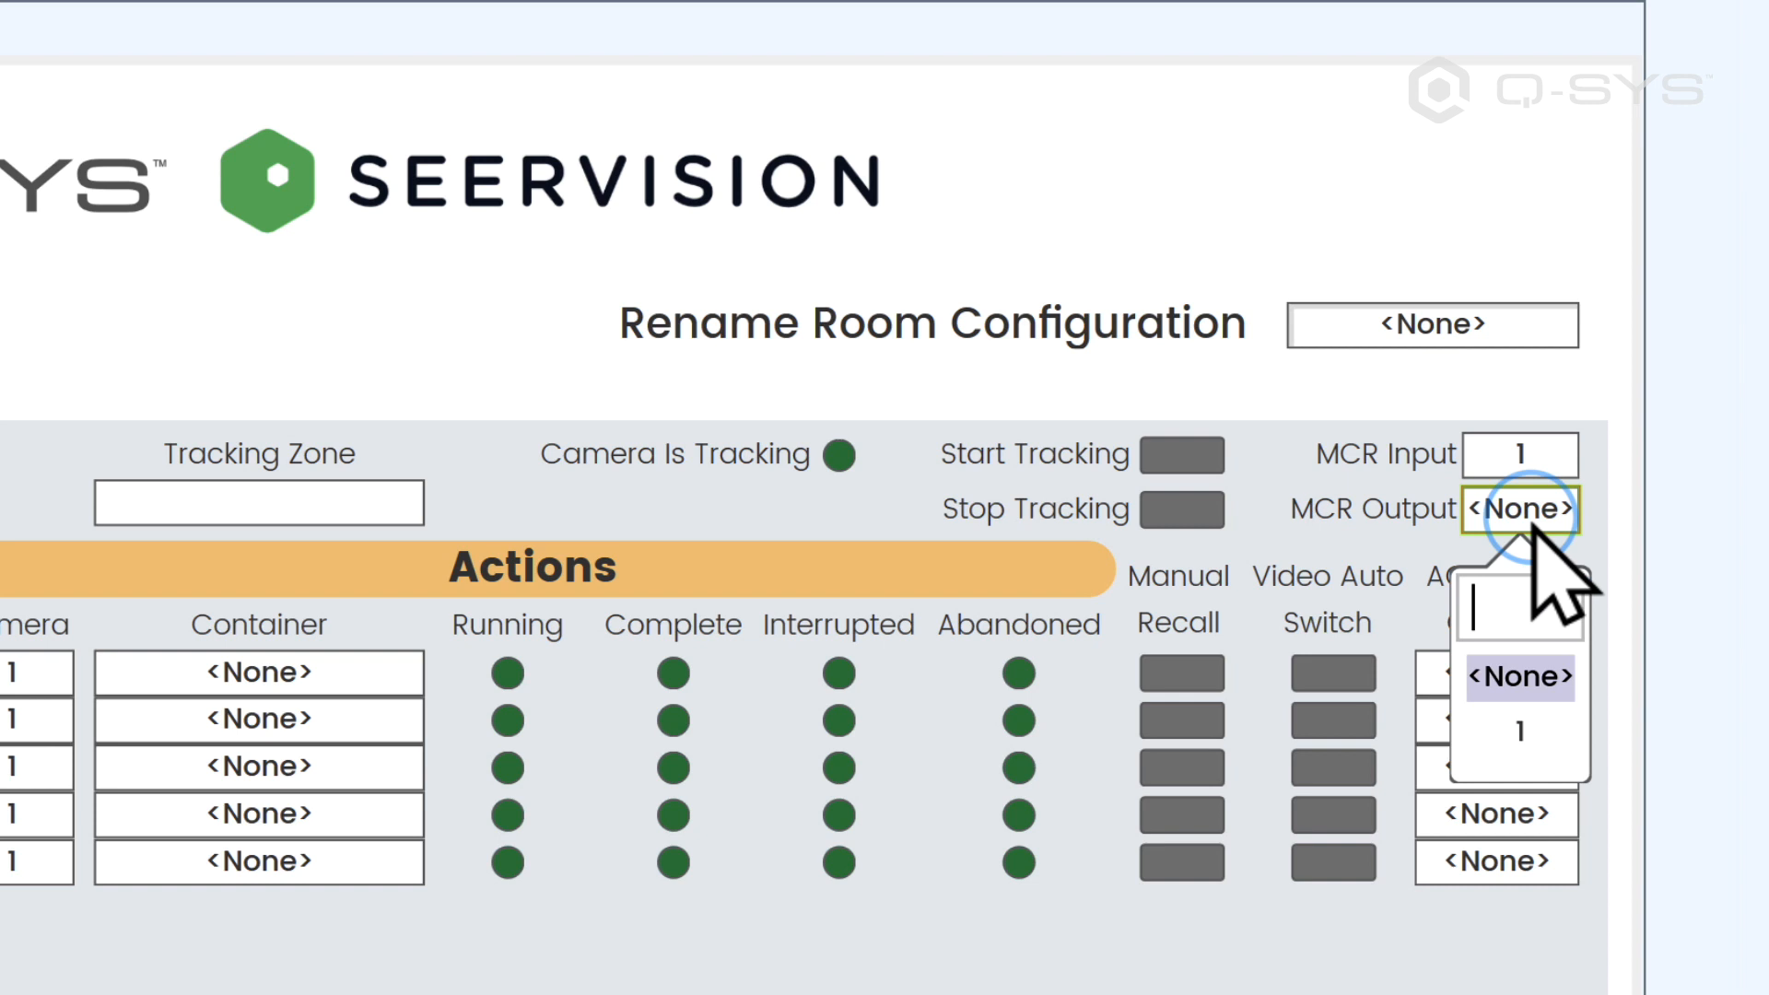
left_click(1524, 728)
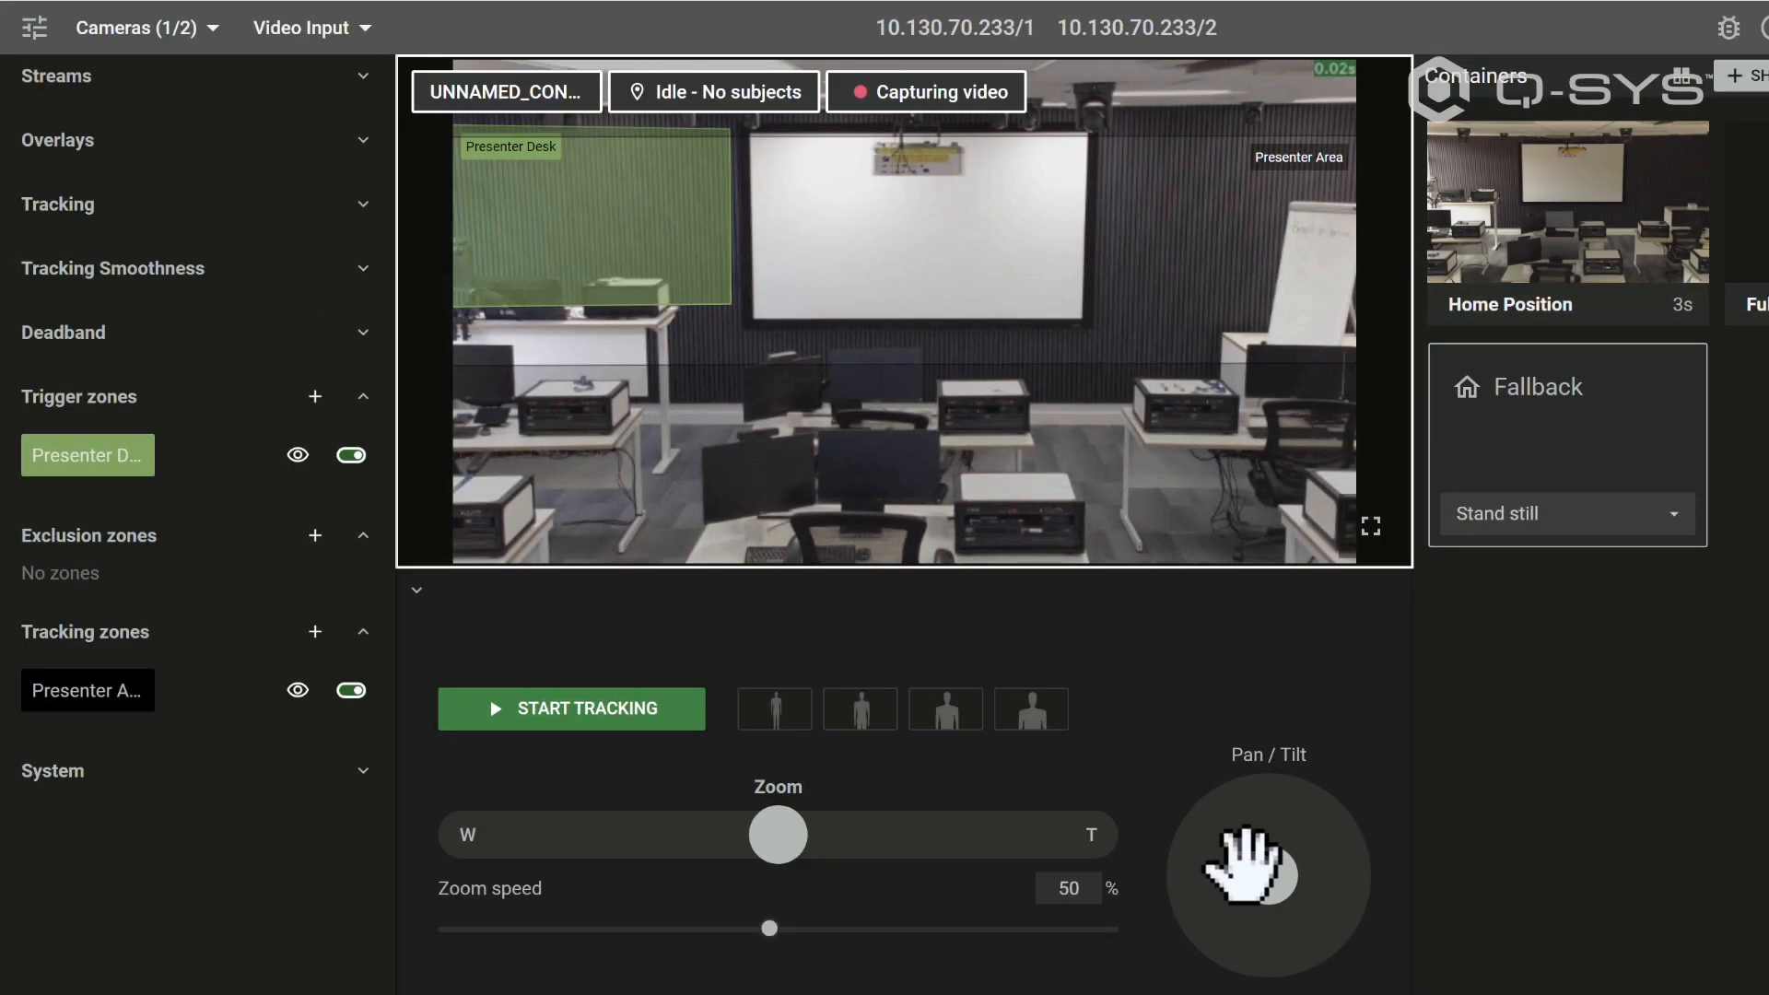
Step: Pan the Seervision tracking camera to bring the whiteboard further into view and add a trigger zone named Whiteboard
left_click_drag(1245, 866, 1292, 864)
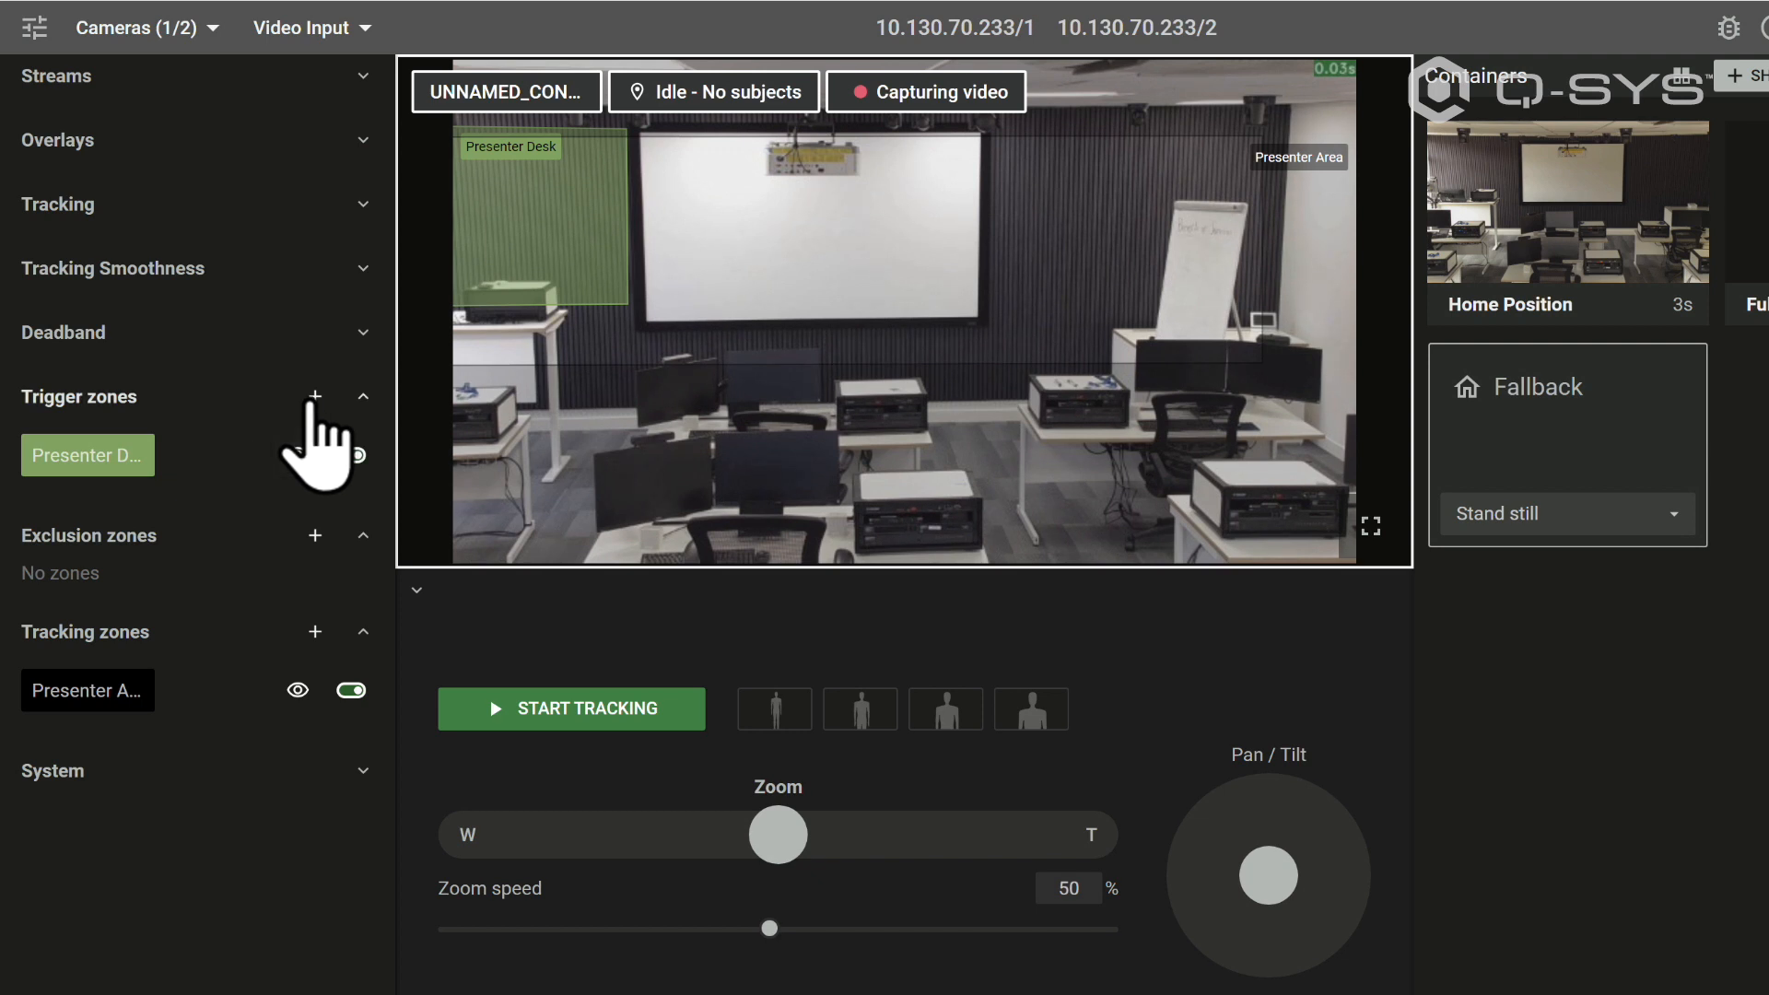
left_click(312, 400)
left_click(246, 506)
triple_click(209, 232)
type("Whi")
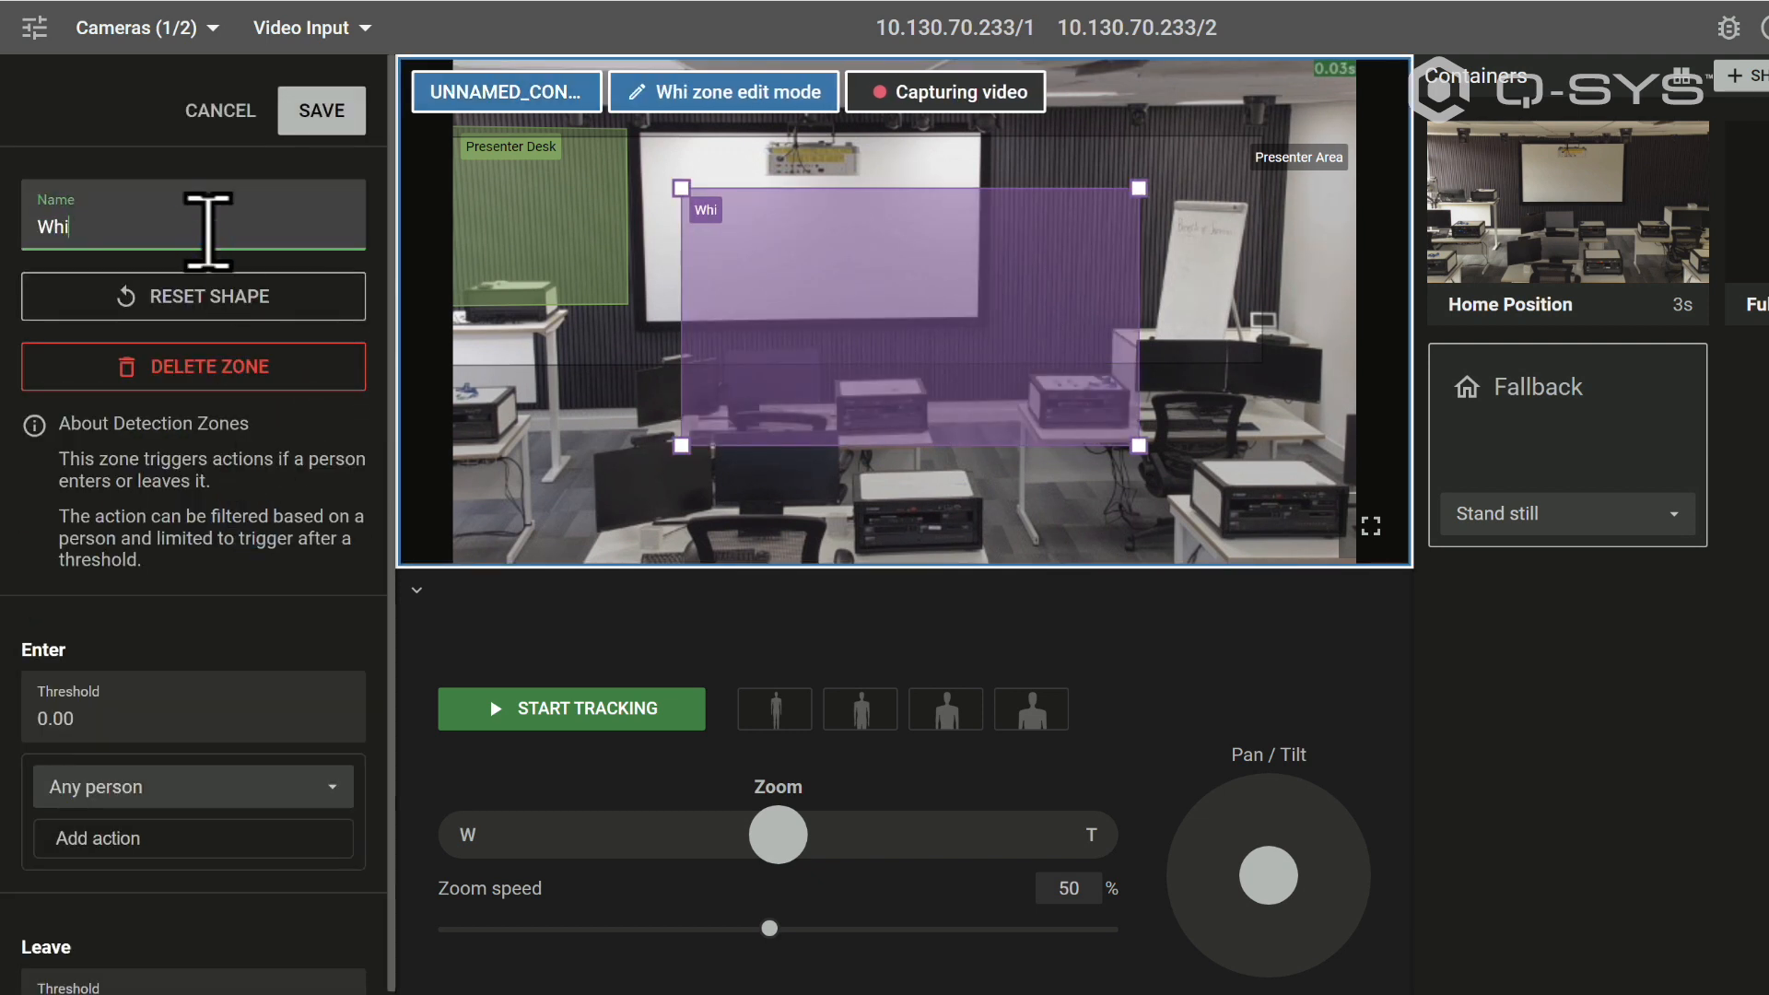
type("teboard")
Step: Reshape the Whiteboard trigger zone to cover the wall area around the whiteboard, and save the zone
left_click_drag(1139, 188, 1268, 179)
left_click_drag(1139, 446, 1257, 332)
left_click_drag(681, 188, 991, 153)
left_click_drag(680, 446, 994, 324)
left_click_drag(1269, 179, 1262, 151)
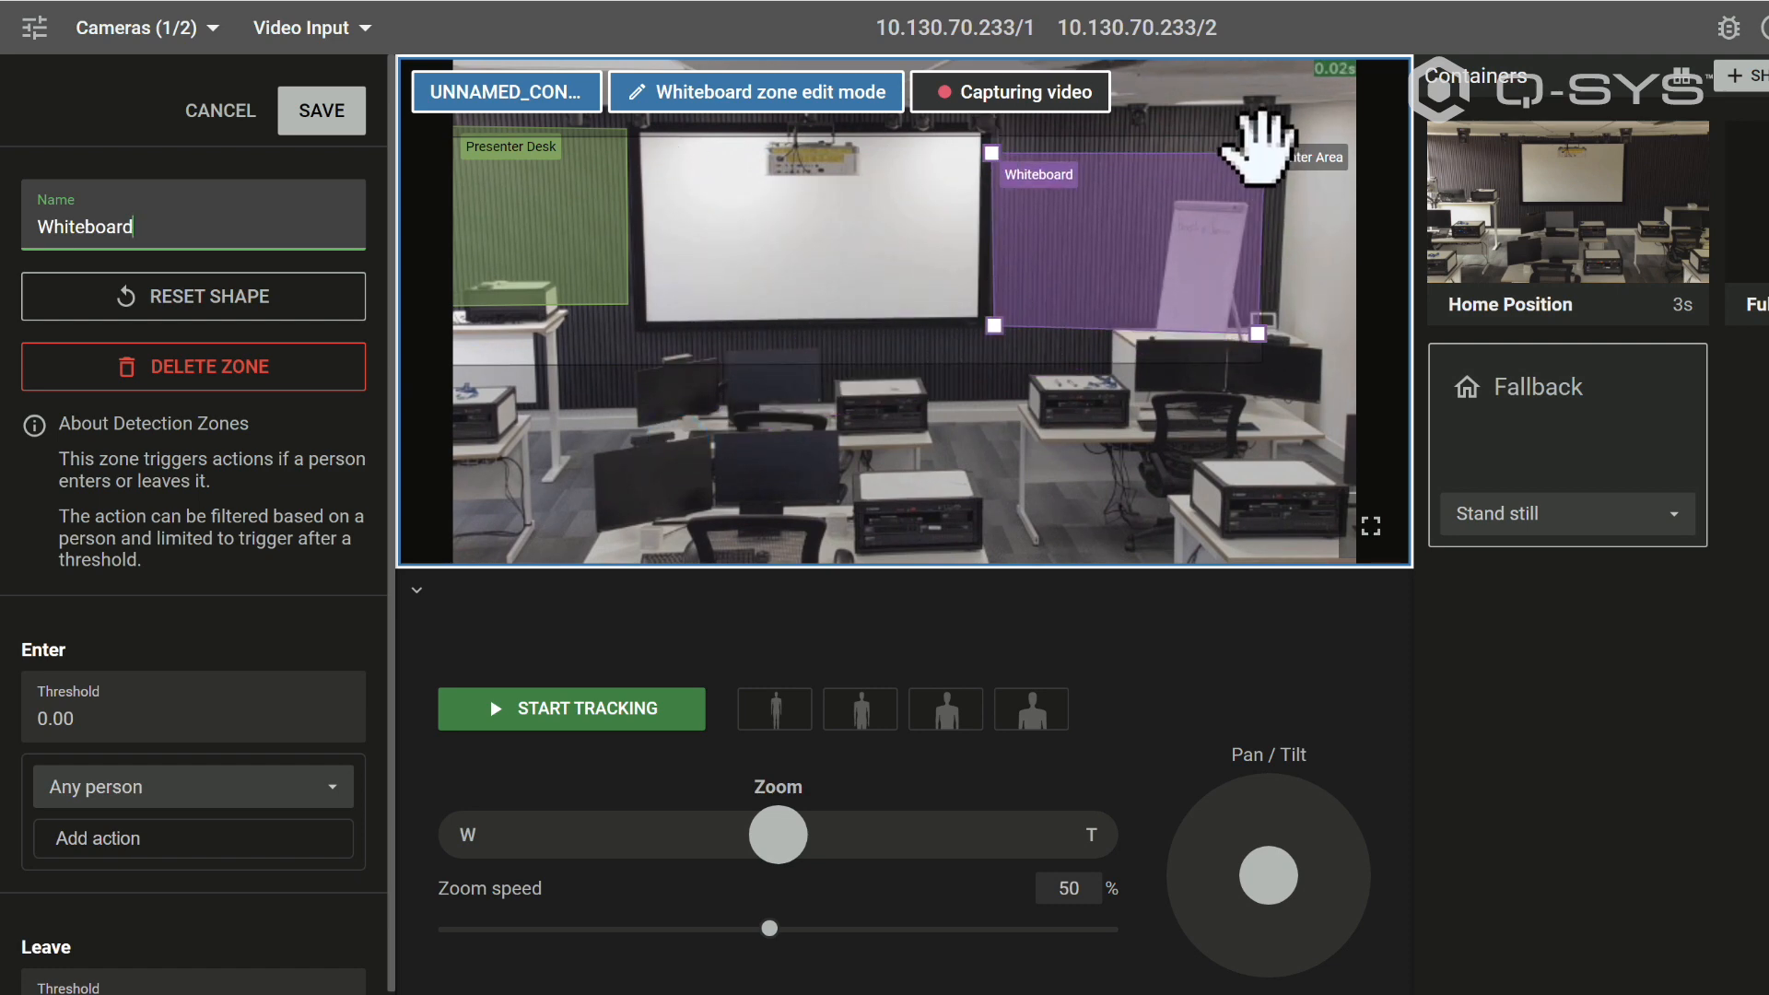
left_click(325, 110)
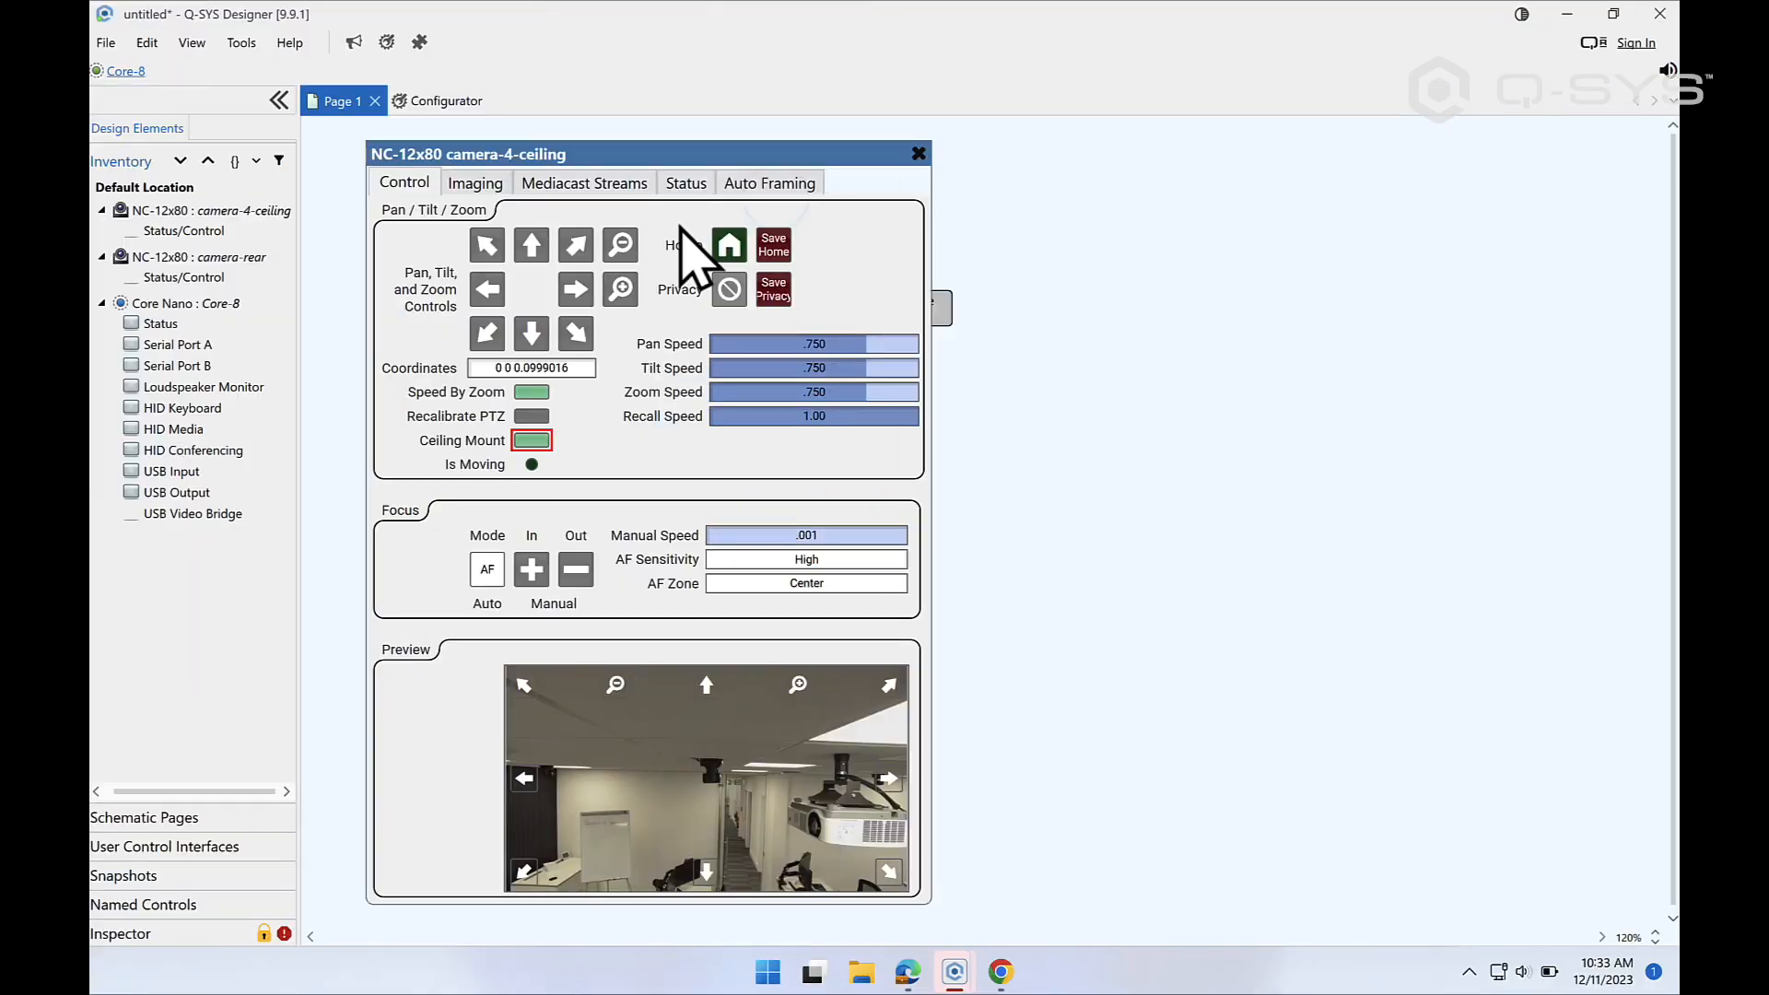
Step: Tilt, pan and zoom the camera-4-ceiling camera in Q-SYS Designer until the whiteboard is framed closely in its preview
left_click(533, 337)
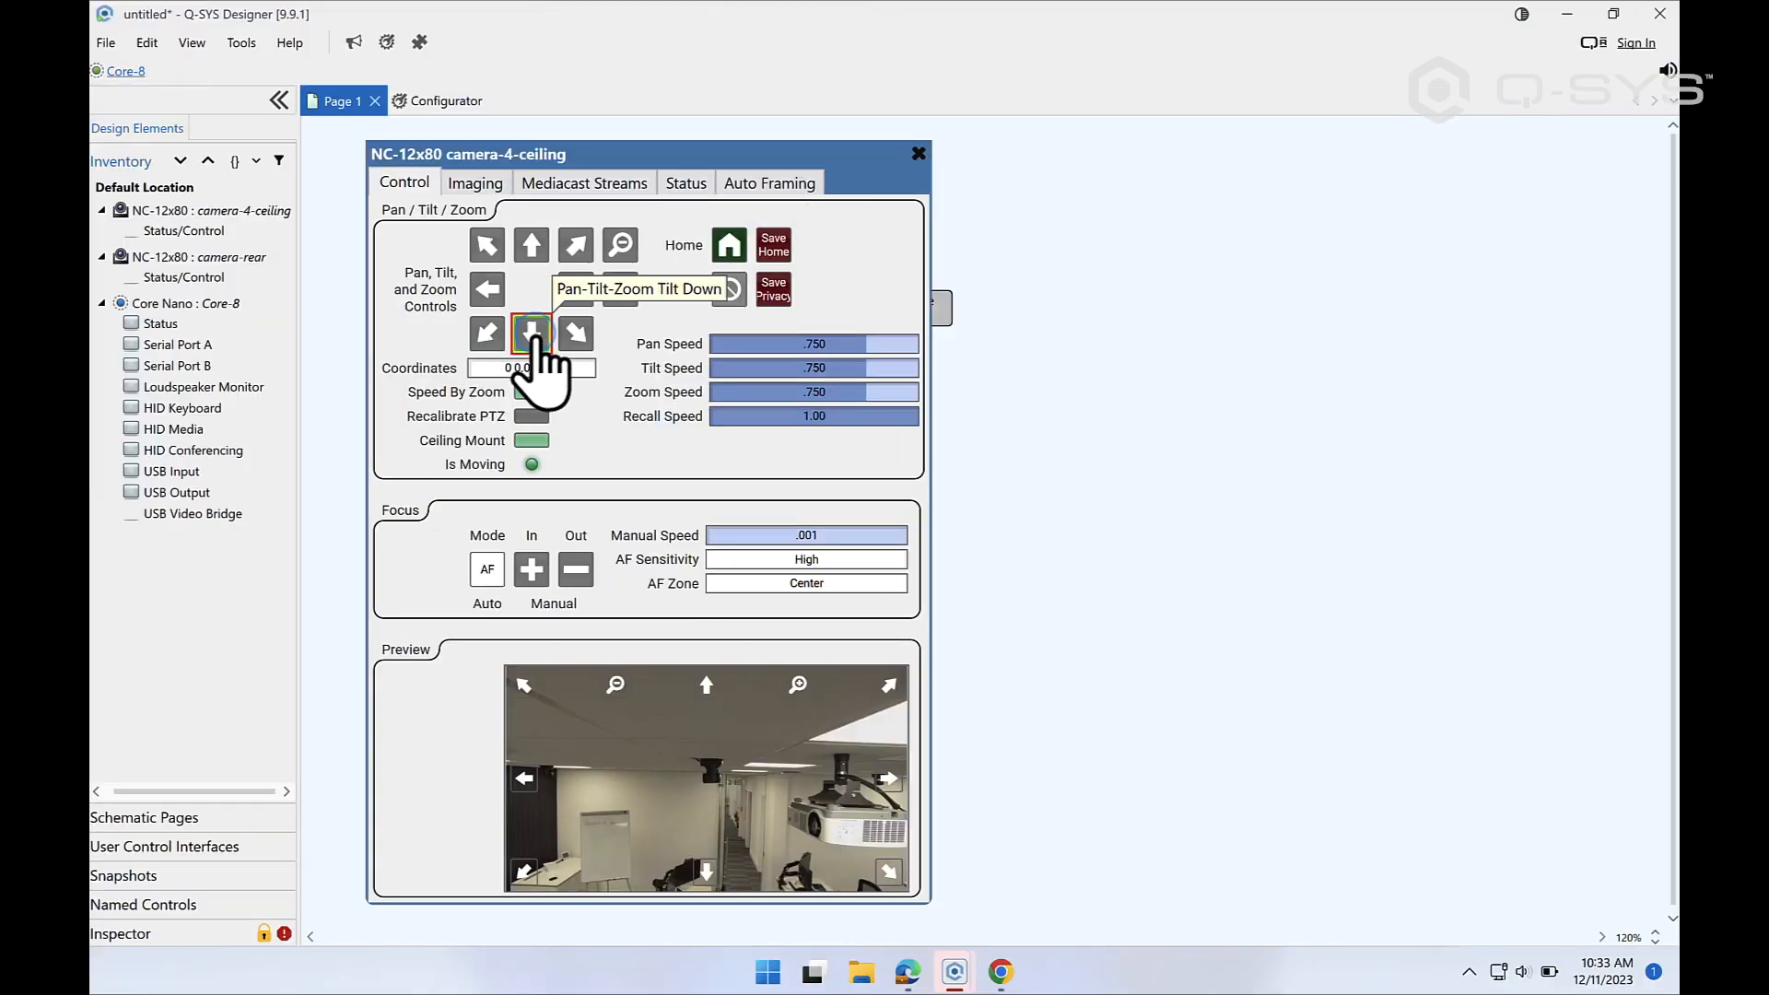
left_click(487, 288)
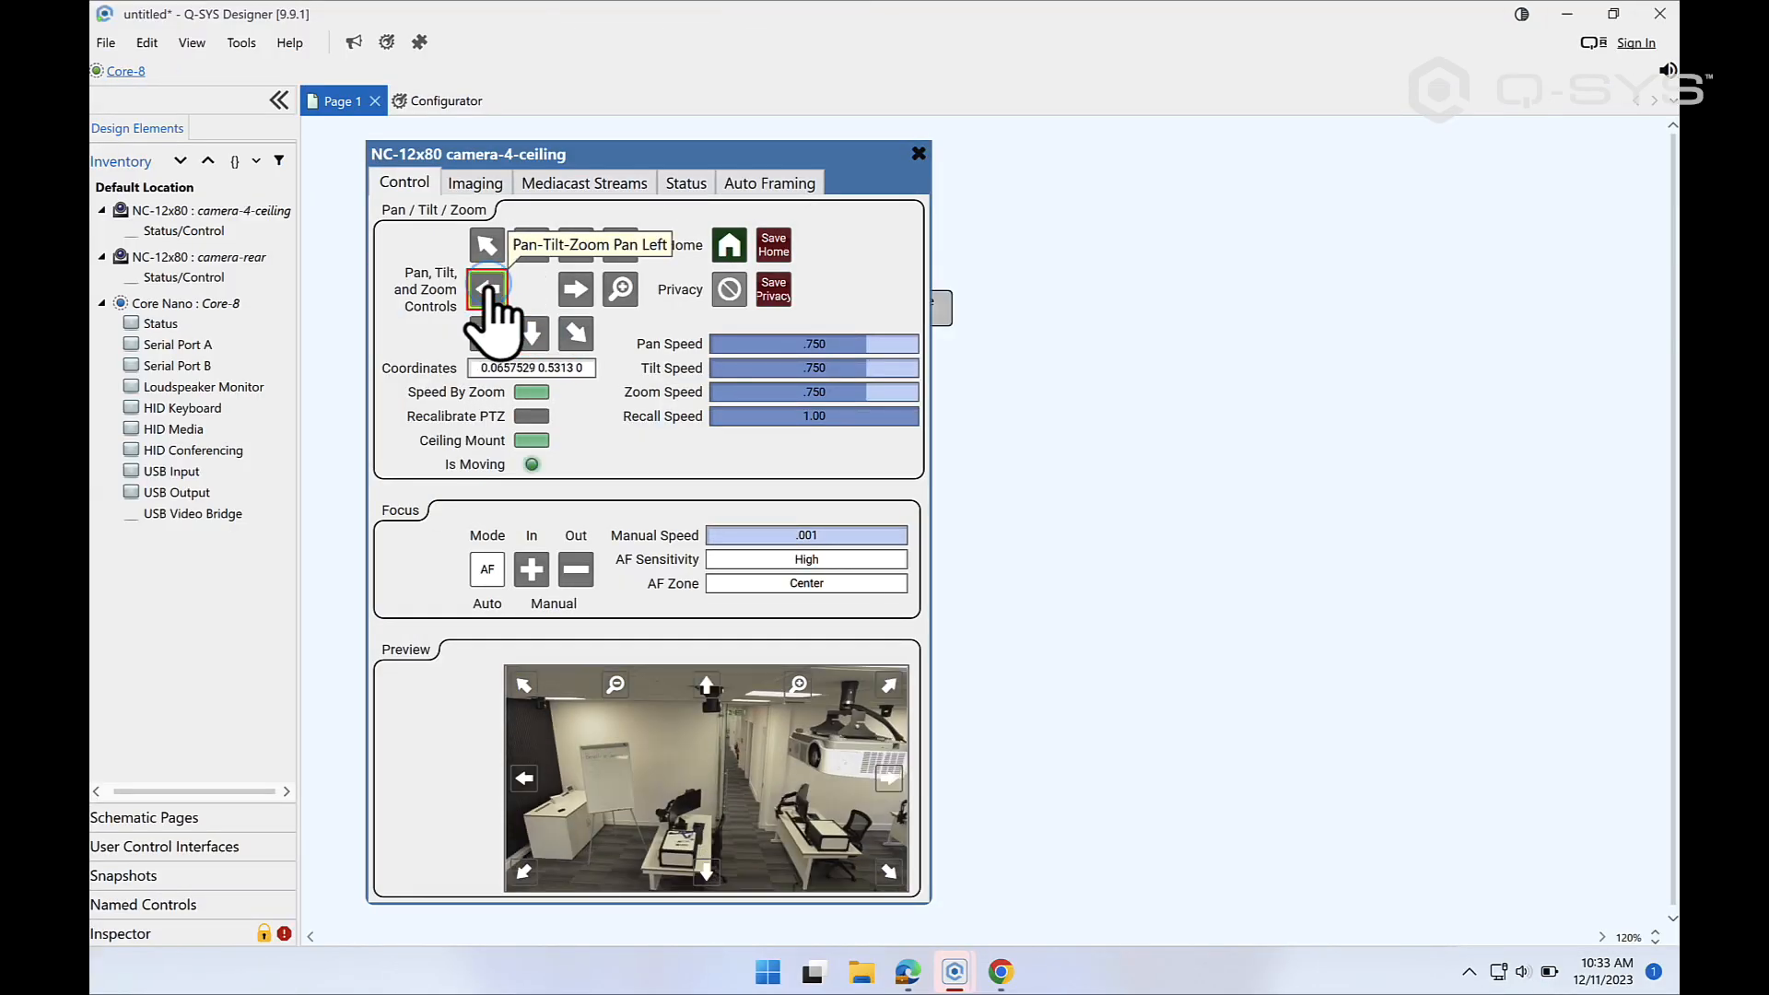
left_click(575, 289)
left_click(622, 290)
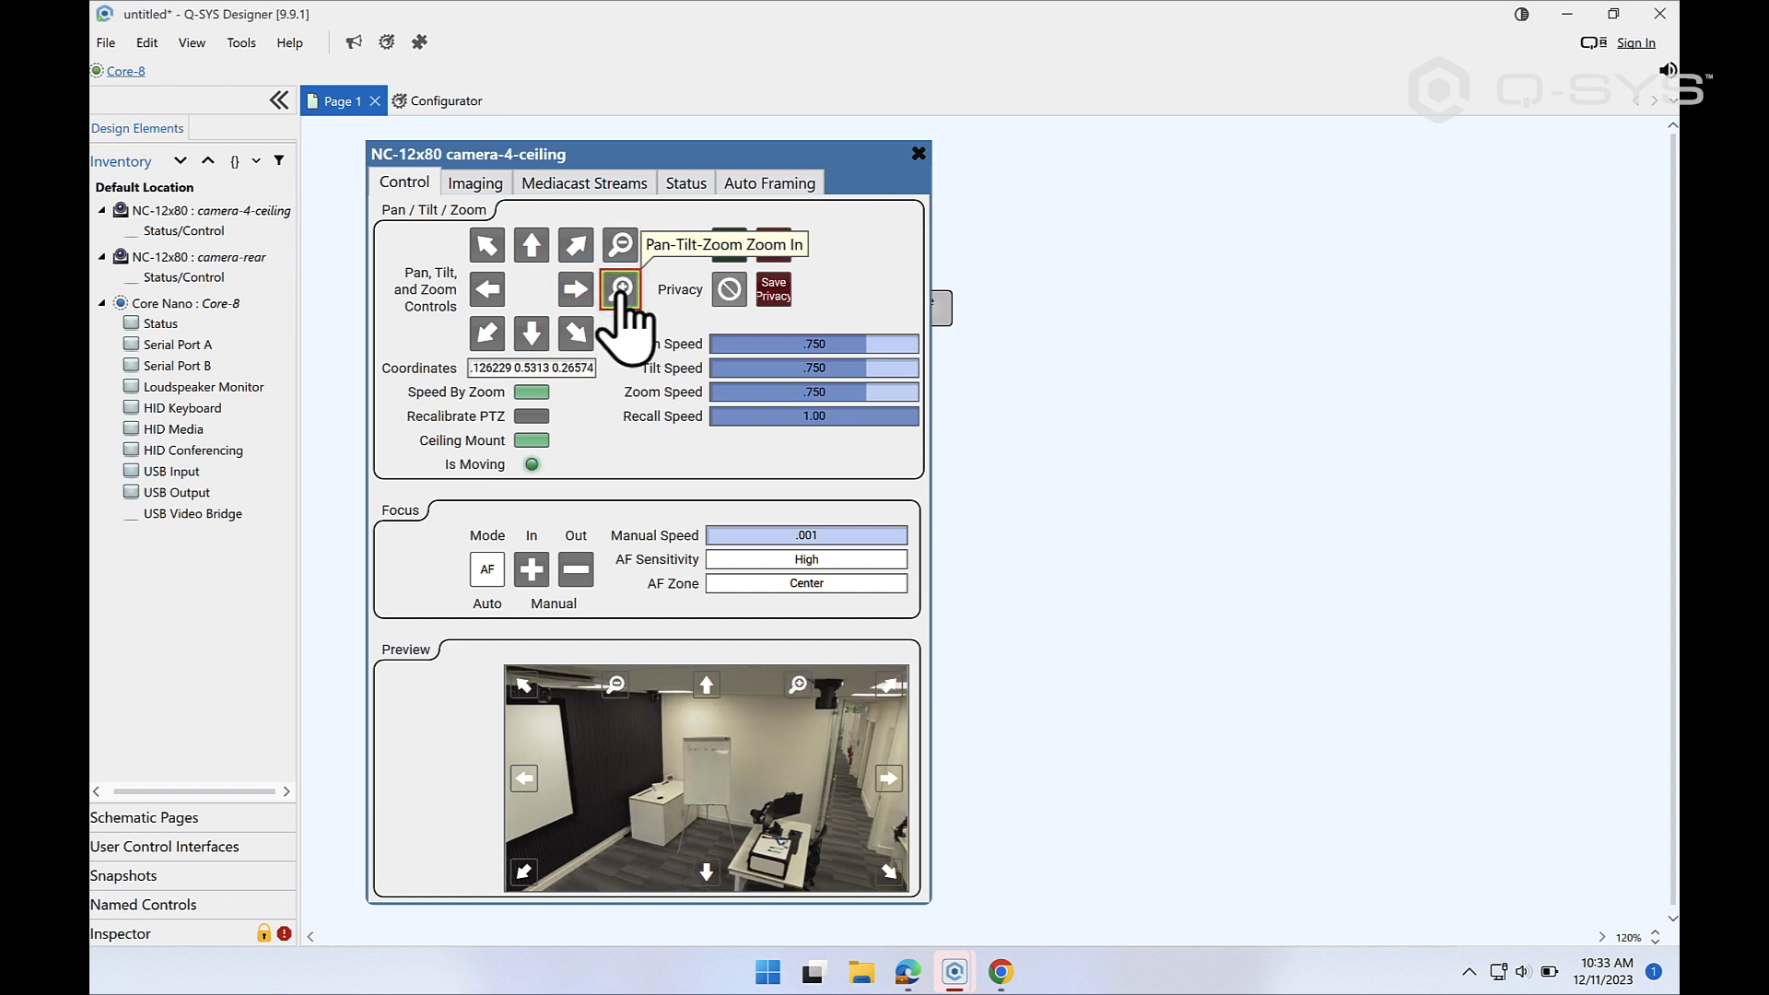
left_click(531, 245)
left_click(620, 290)
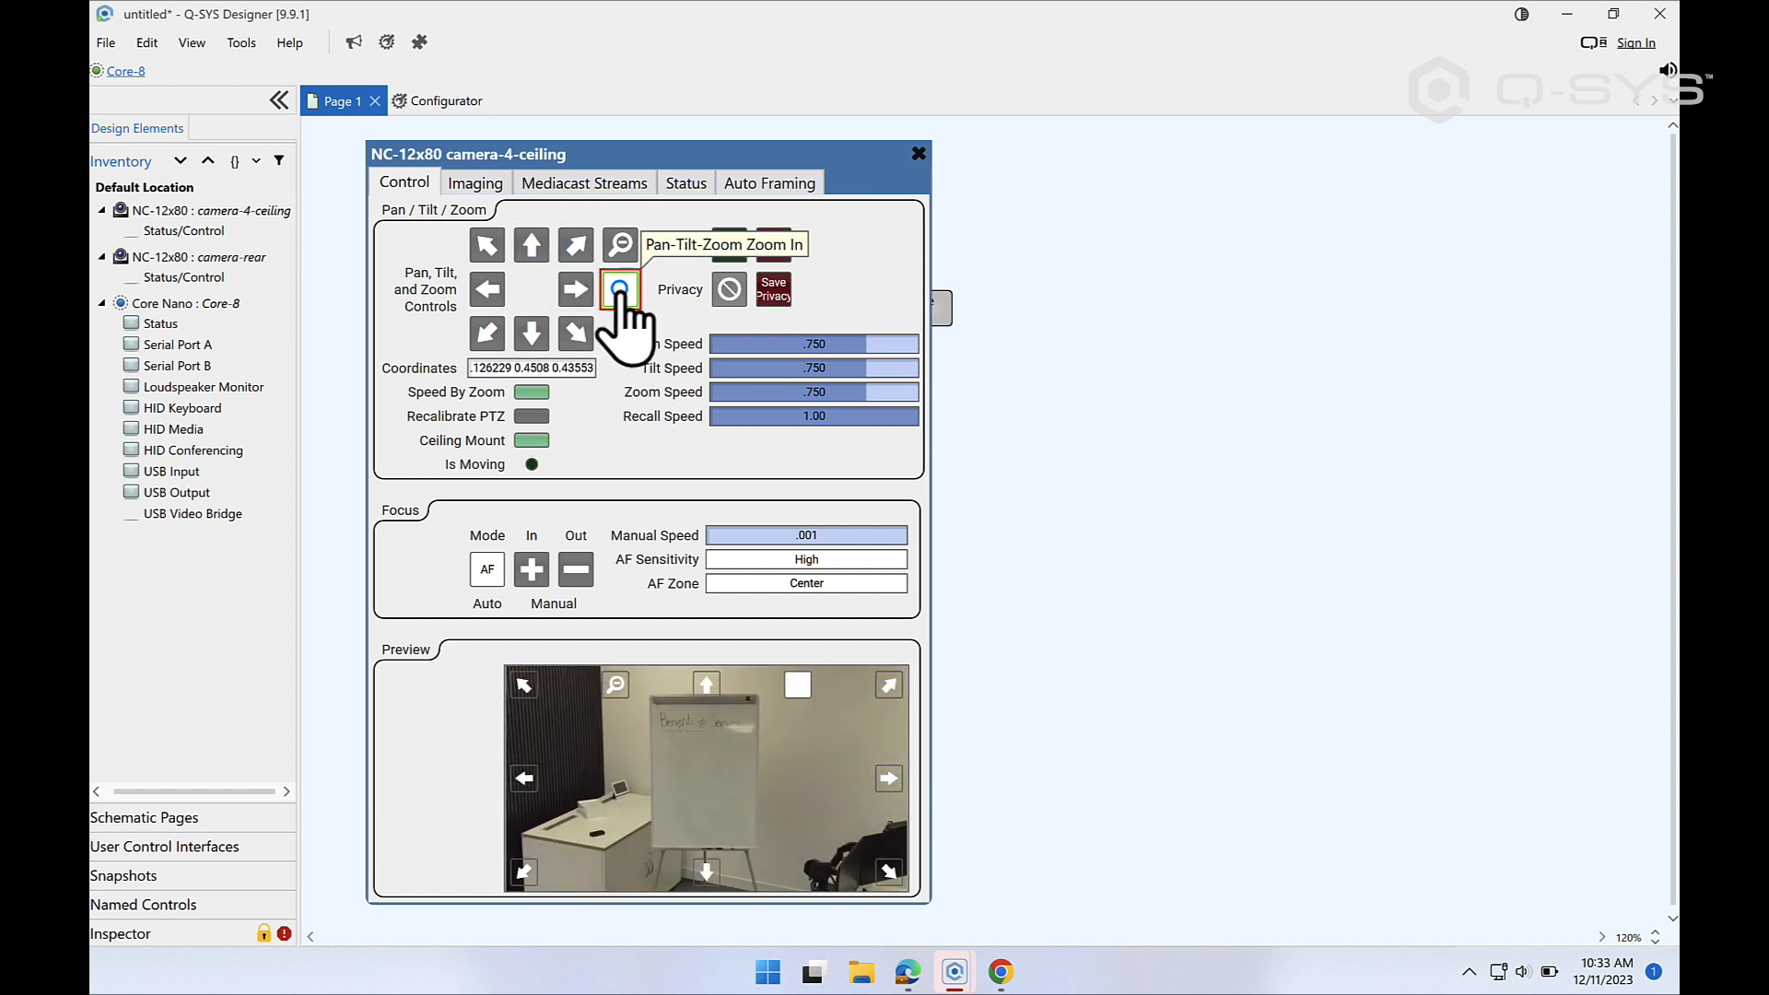
left_click(620, 289)
left_click(530, 245)
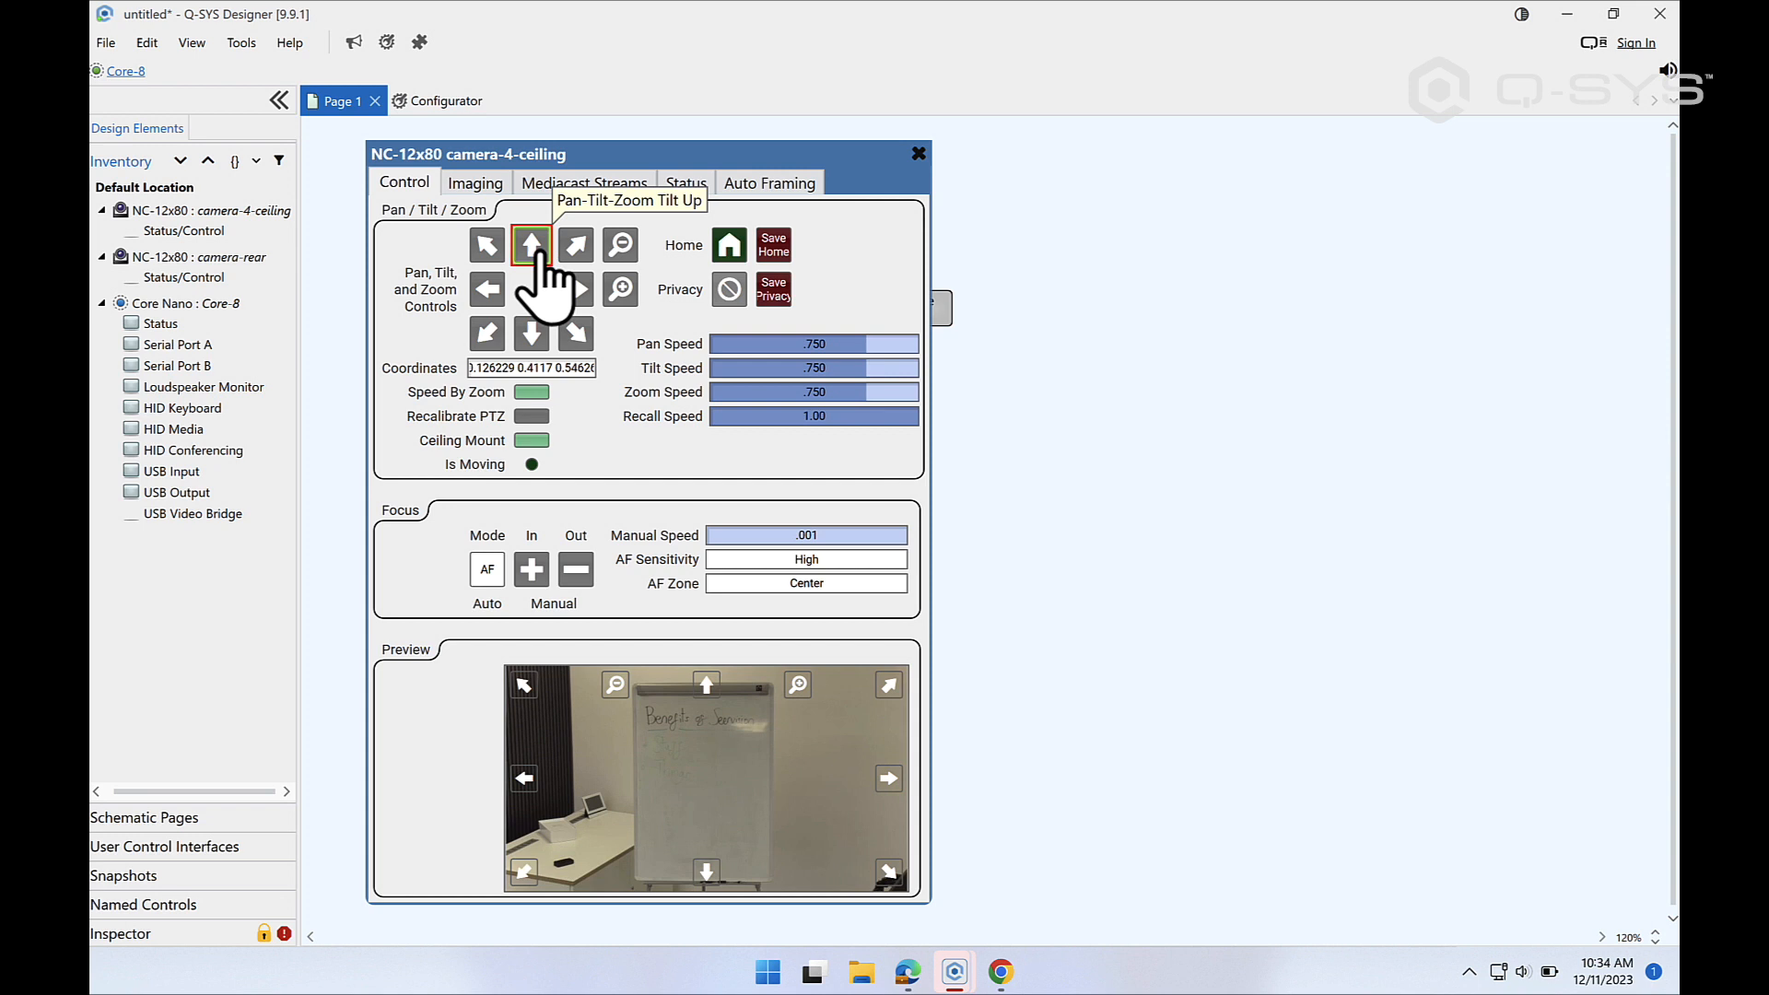
Step: Set the ceiling camera's exposure and white balance modes to Manual, with Sharpness 6, Contrast 10 and exposure Gain 1
left_click(499, 192)
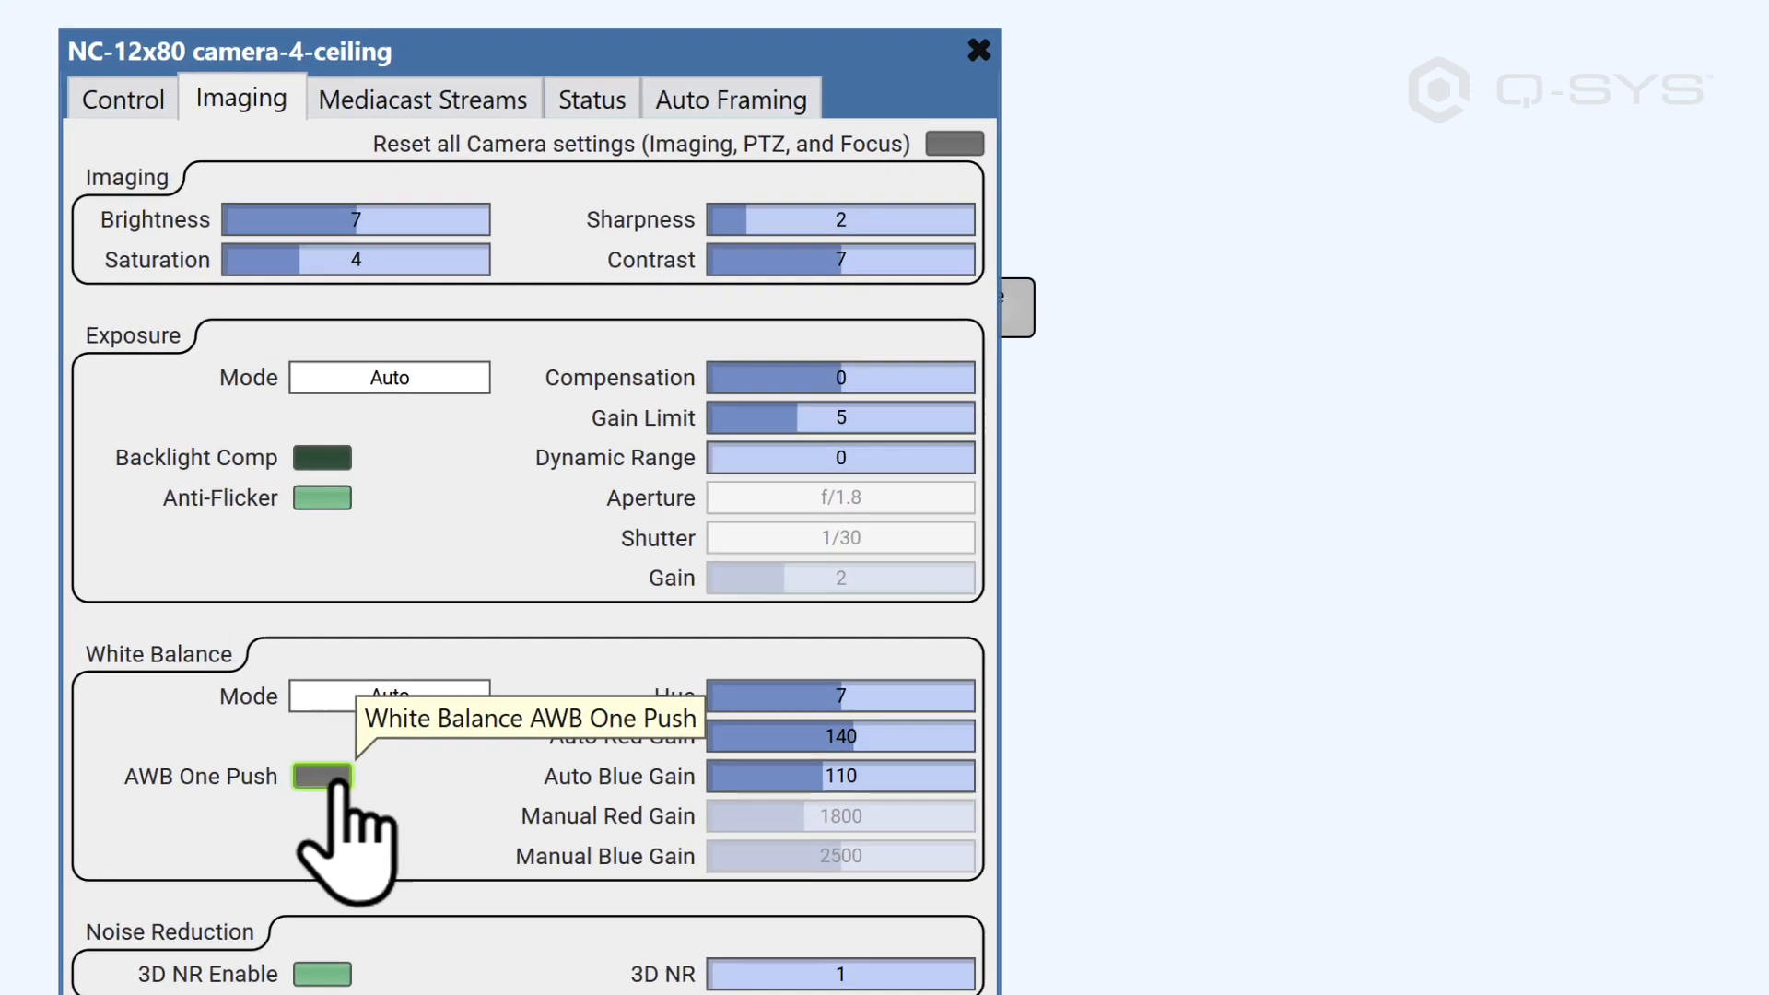
left_click(523, 588)
left_click_drag(900, 384, 916, 385)
left_click(439, 381)
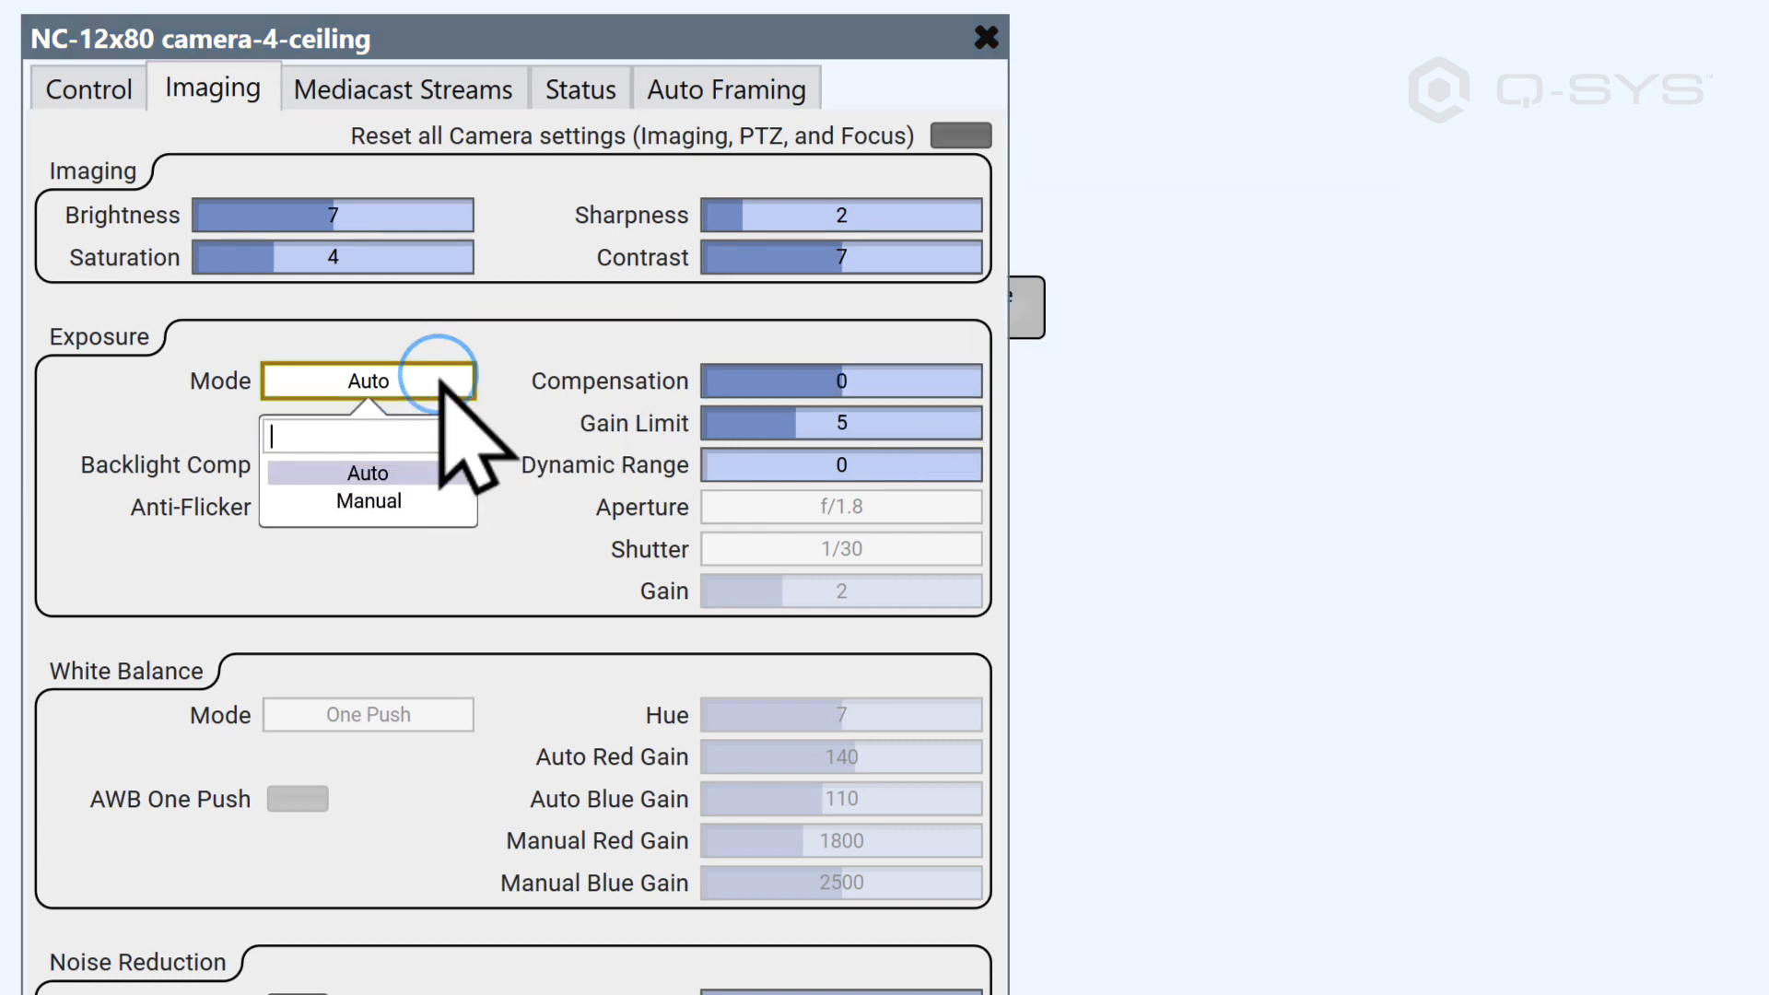
left_click(414, 502)
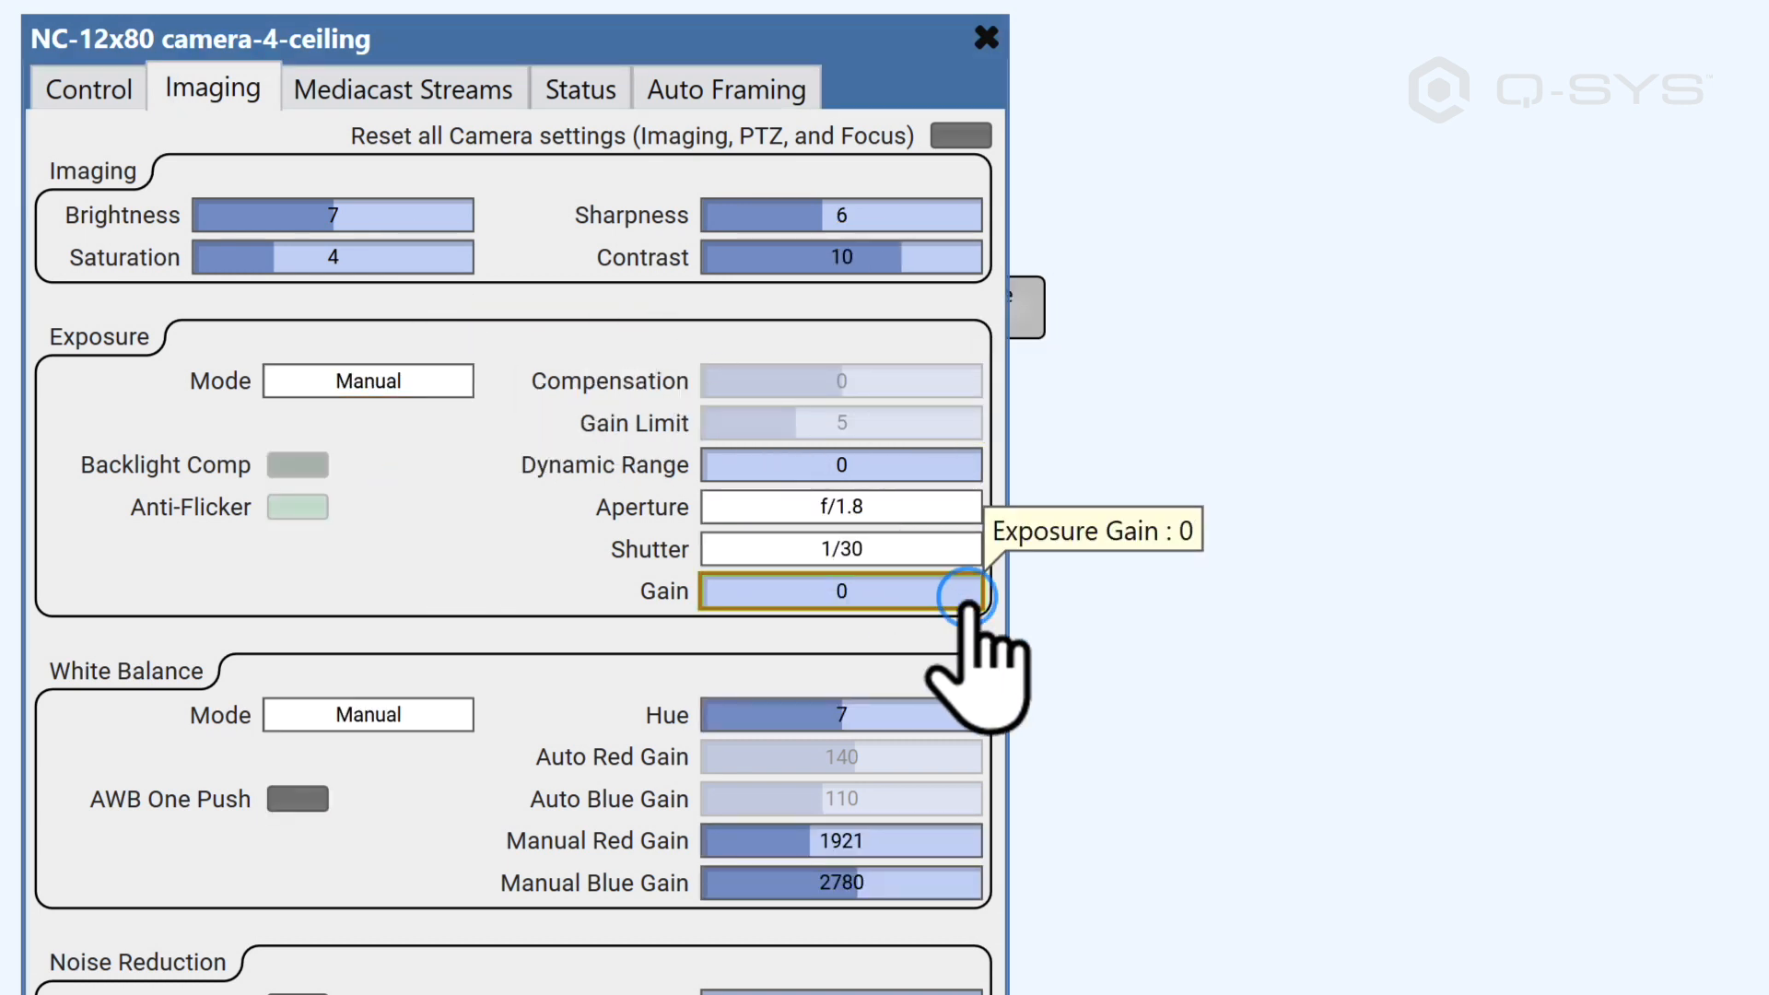
left_click_drag(980, 604, 982, 601)
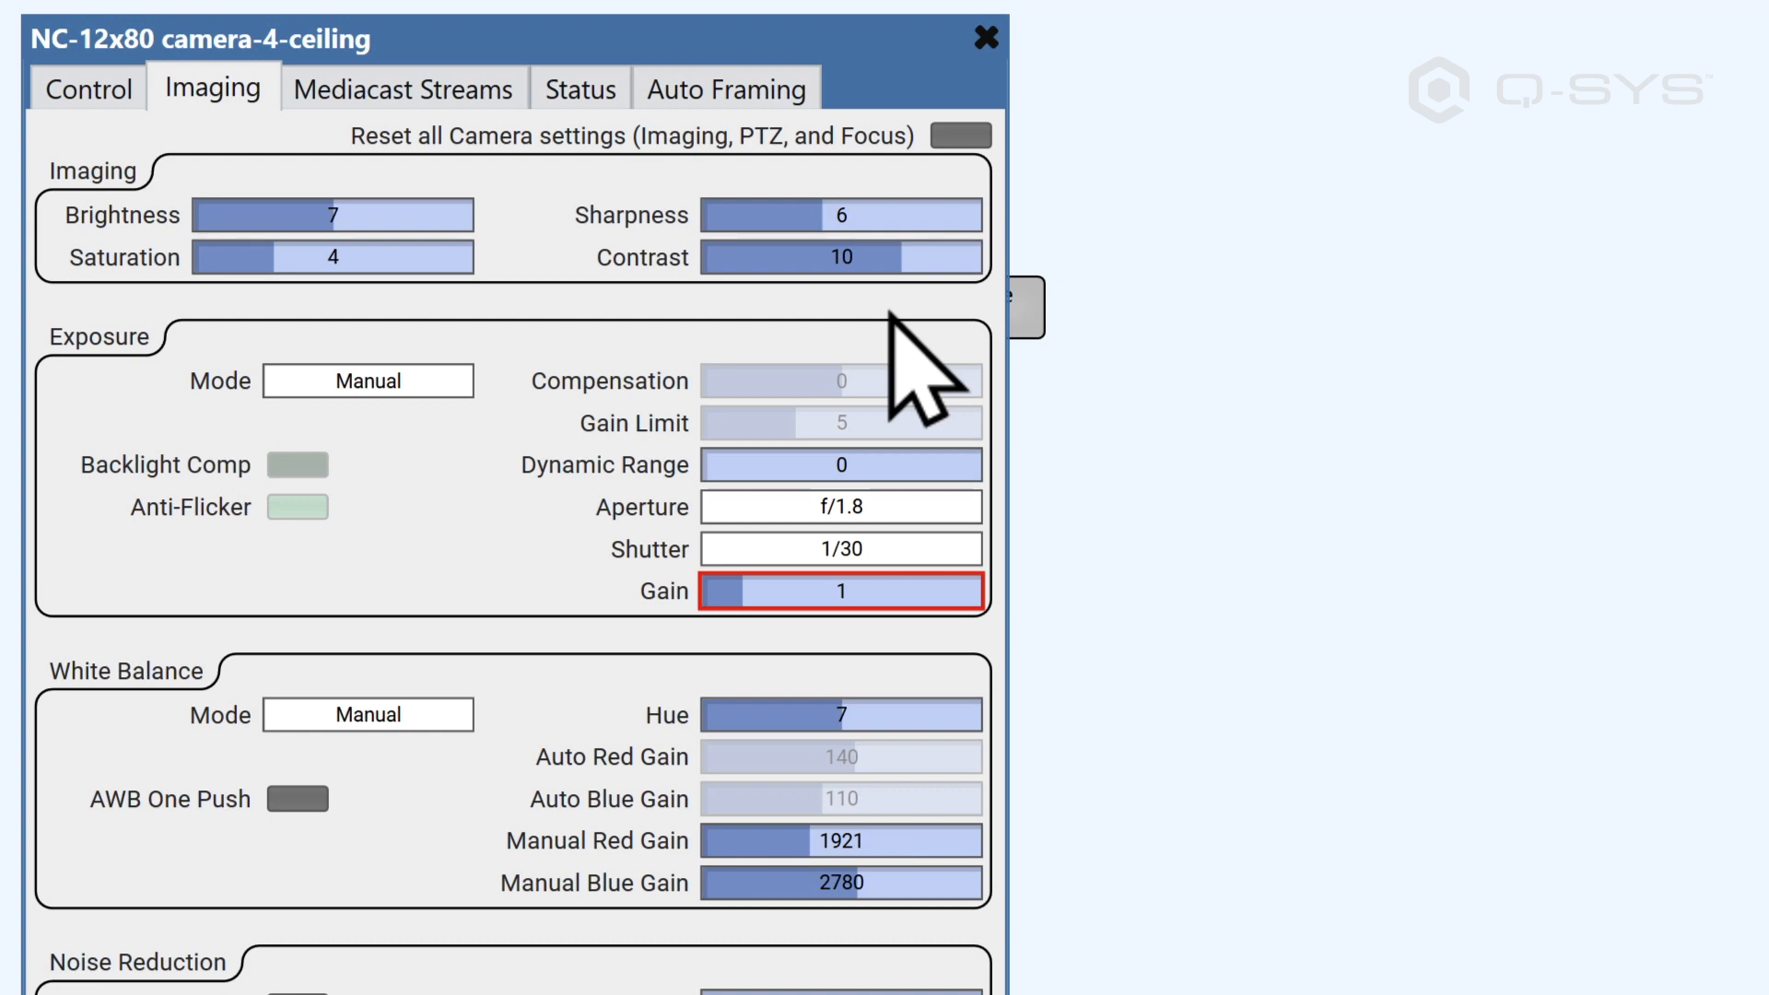
left_click(89, 92)
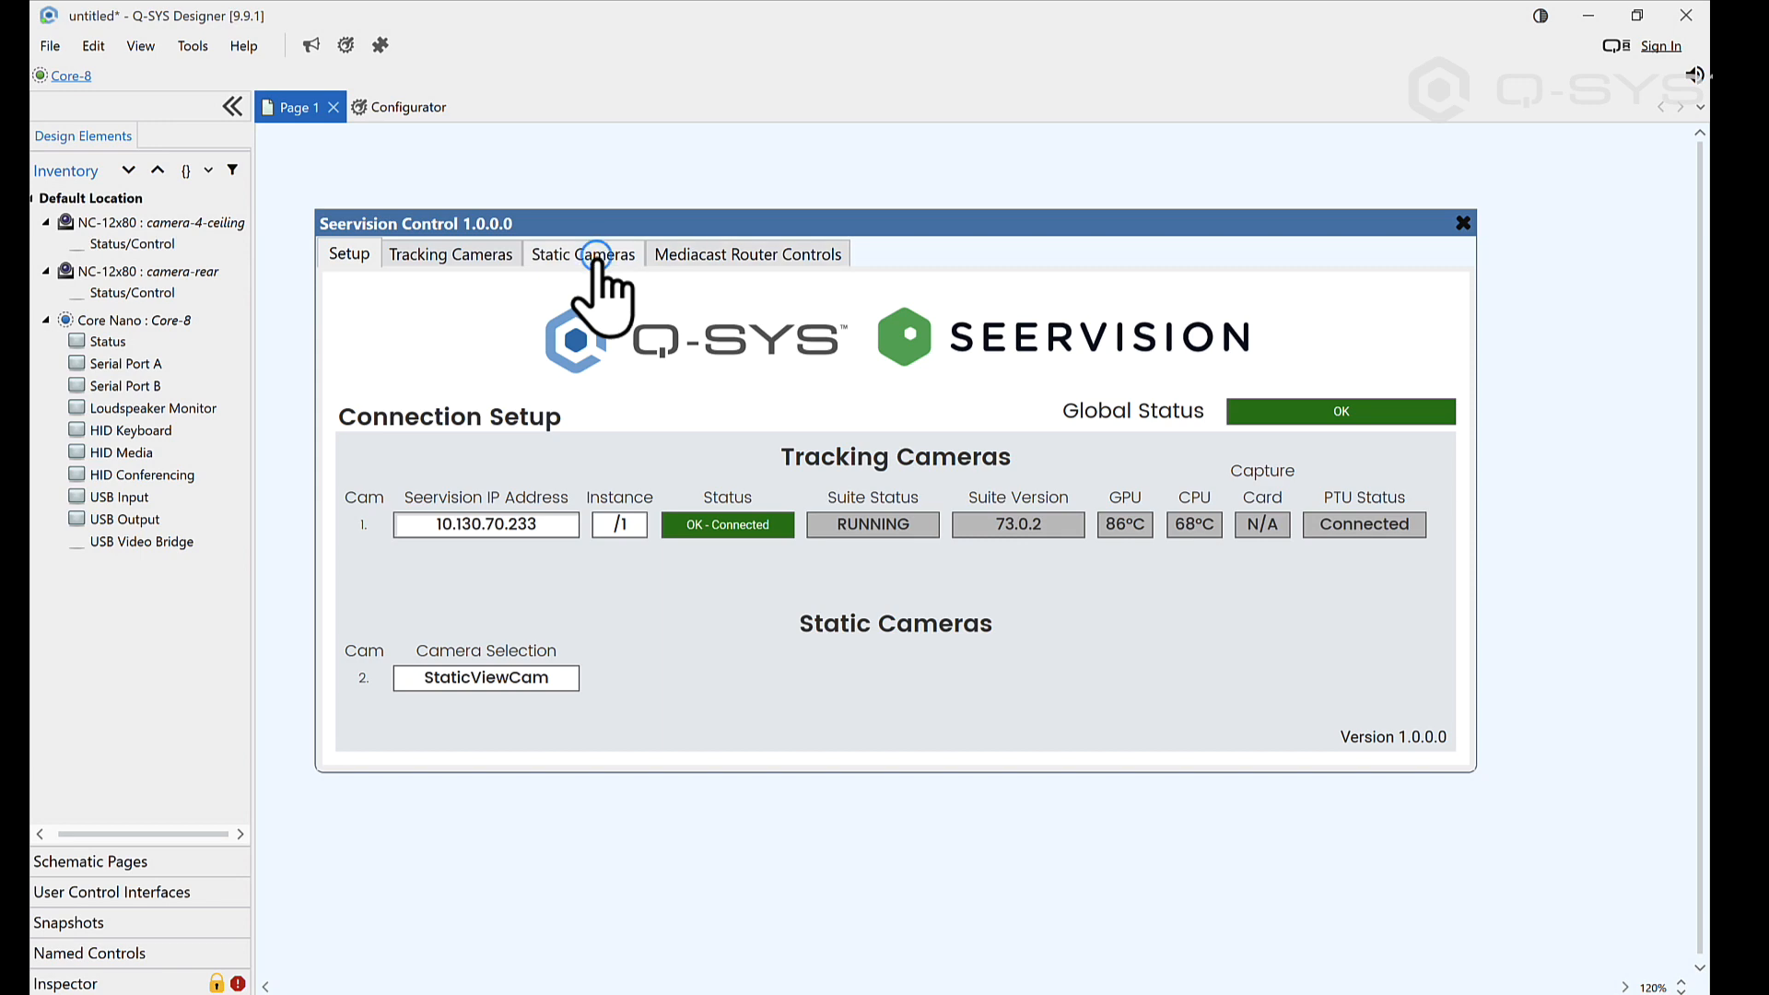
Step: Save the static camera's current coordinates in Seervision Control's first position container and name the container Whiteboard
left_click(597, 257)
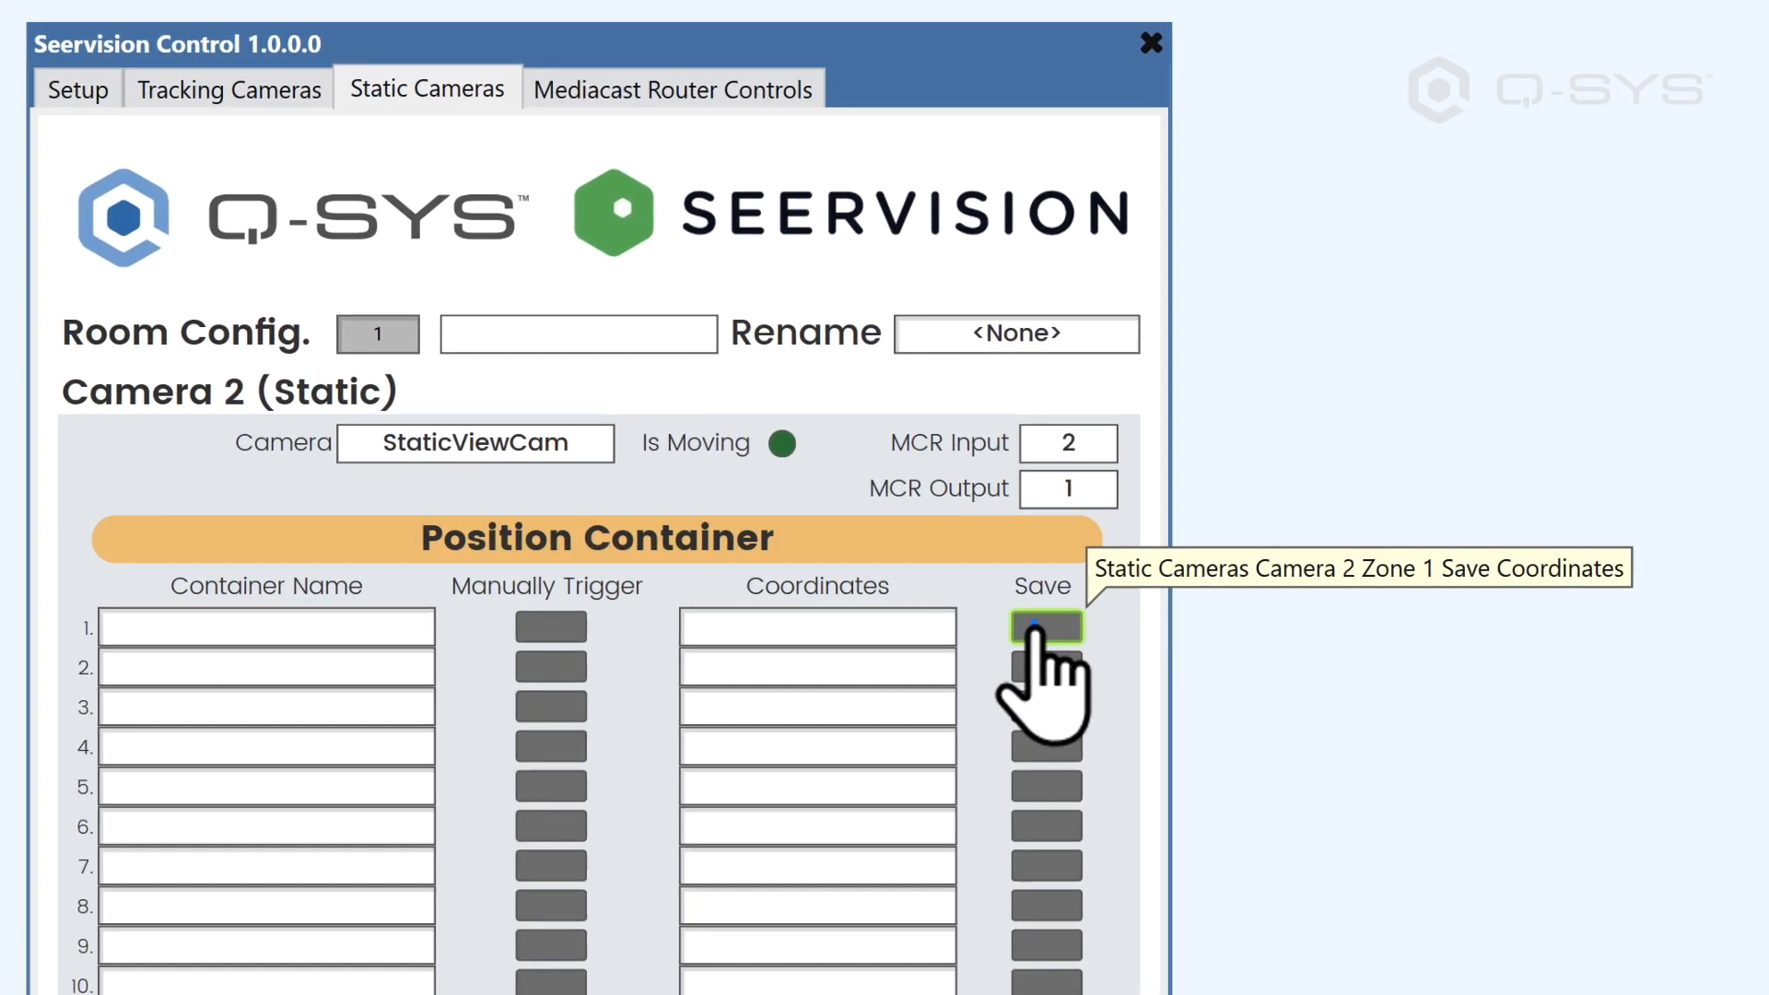
left_click(1041, 629)
left_click(369, 627)
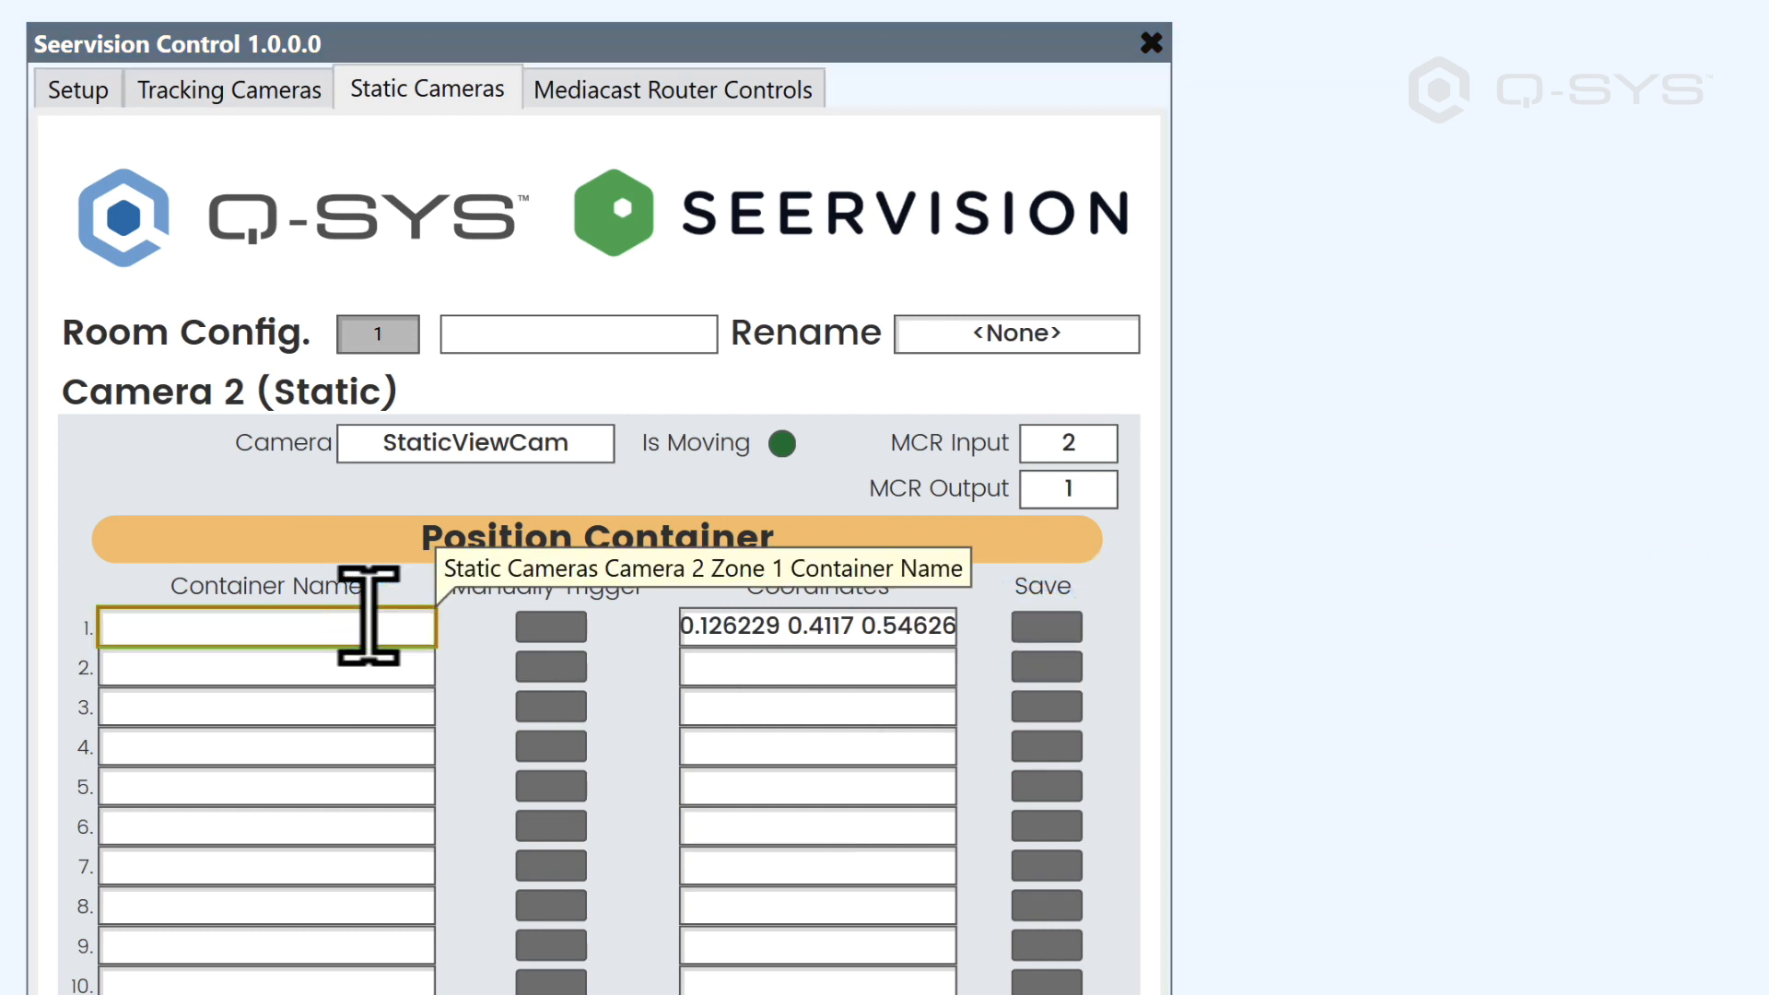
type("Whiteboard")
key("Return")
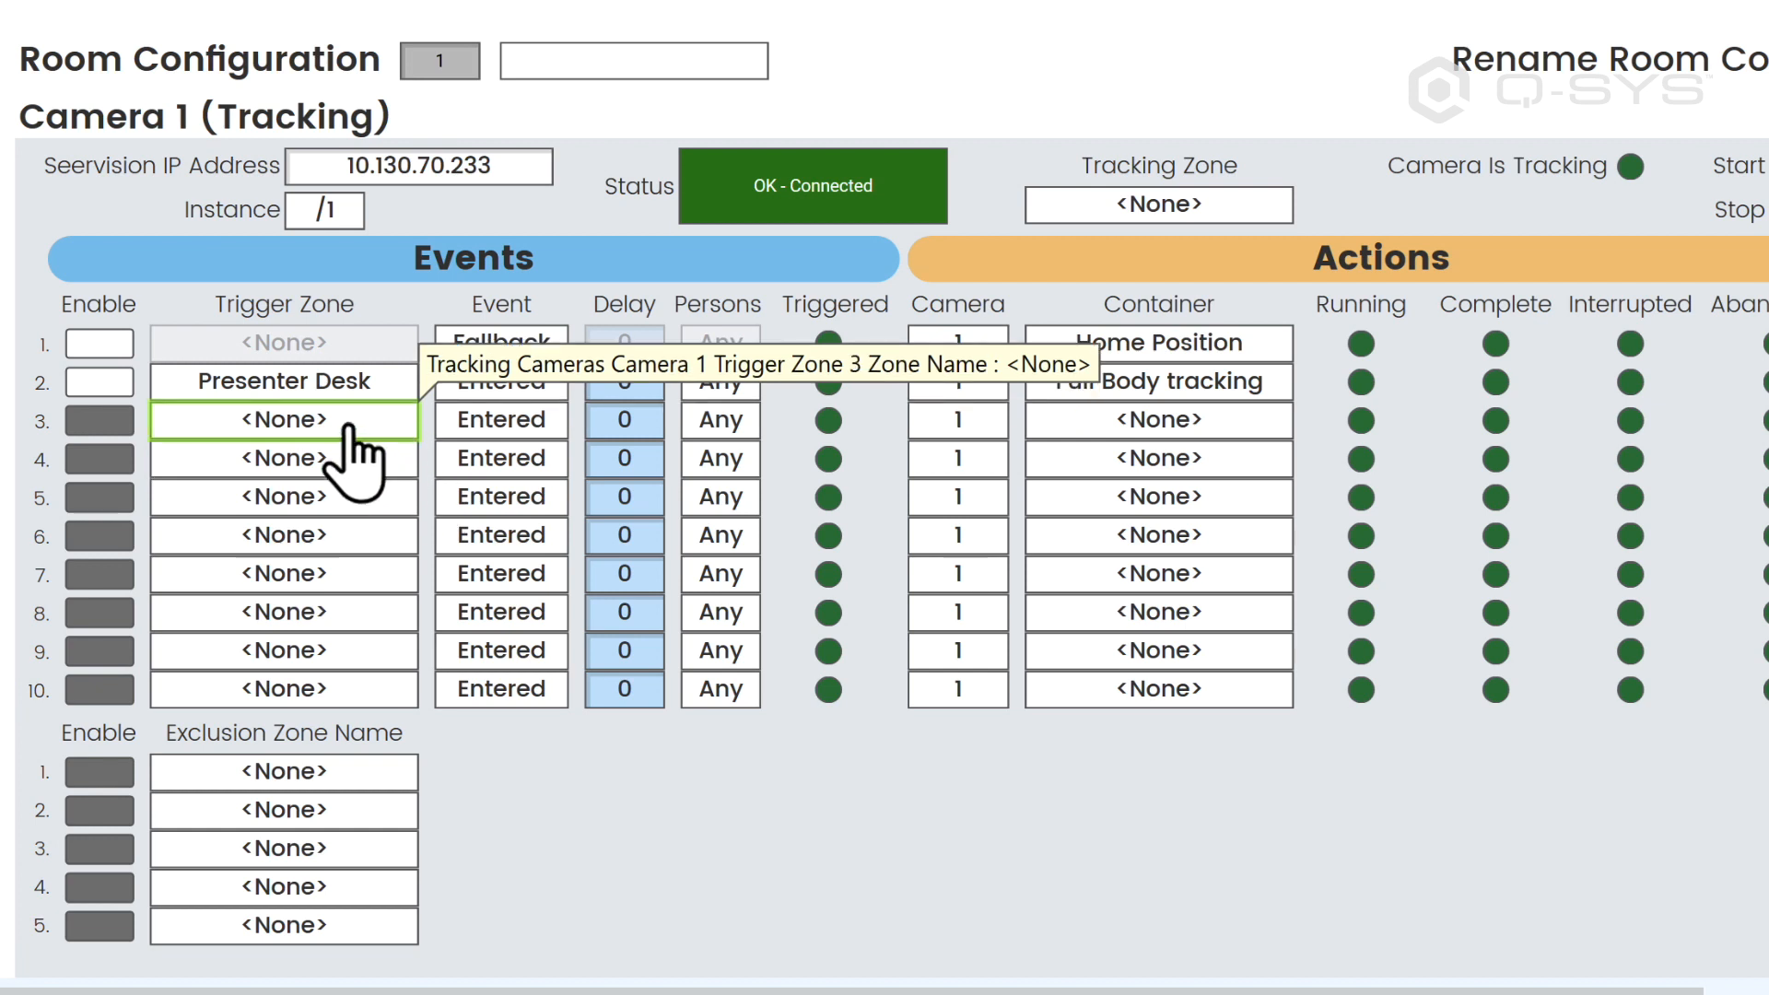
Step: Assign the Whiteboard trigger zone to tracking event 3, with Camera 2 and the Whiteboard container as its action
left_click(347, 433)
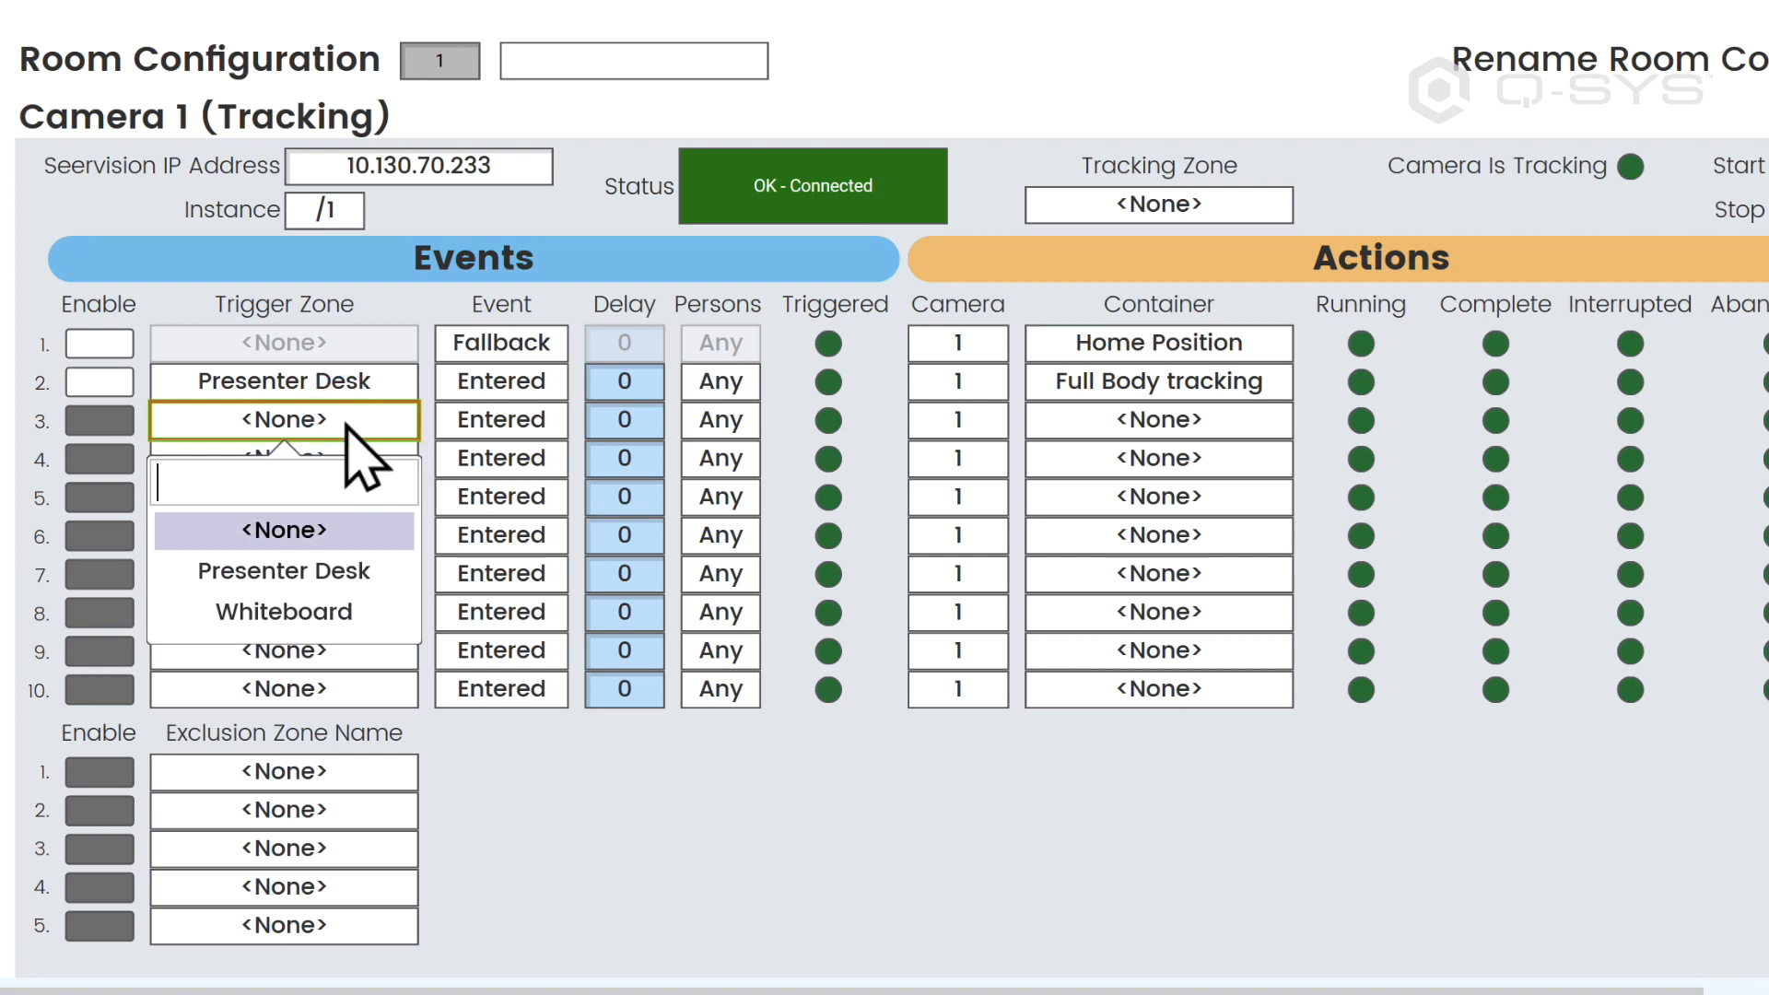
left_click(343, 612)
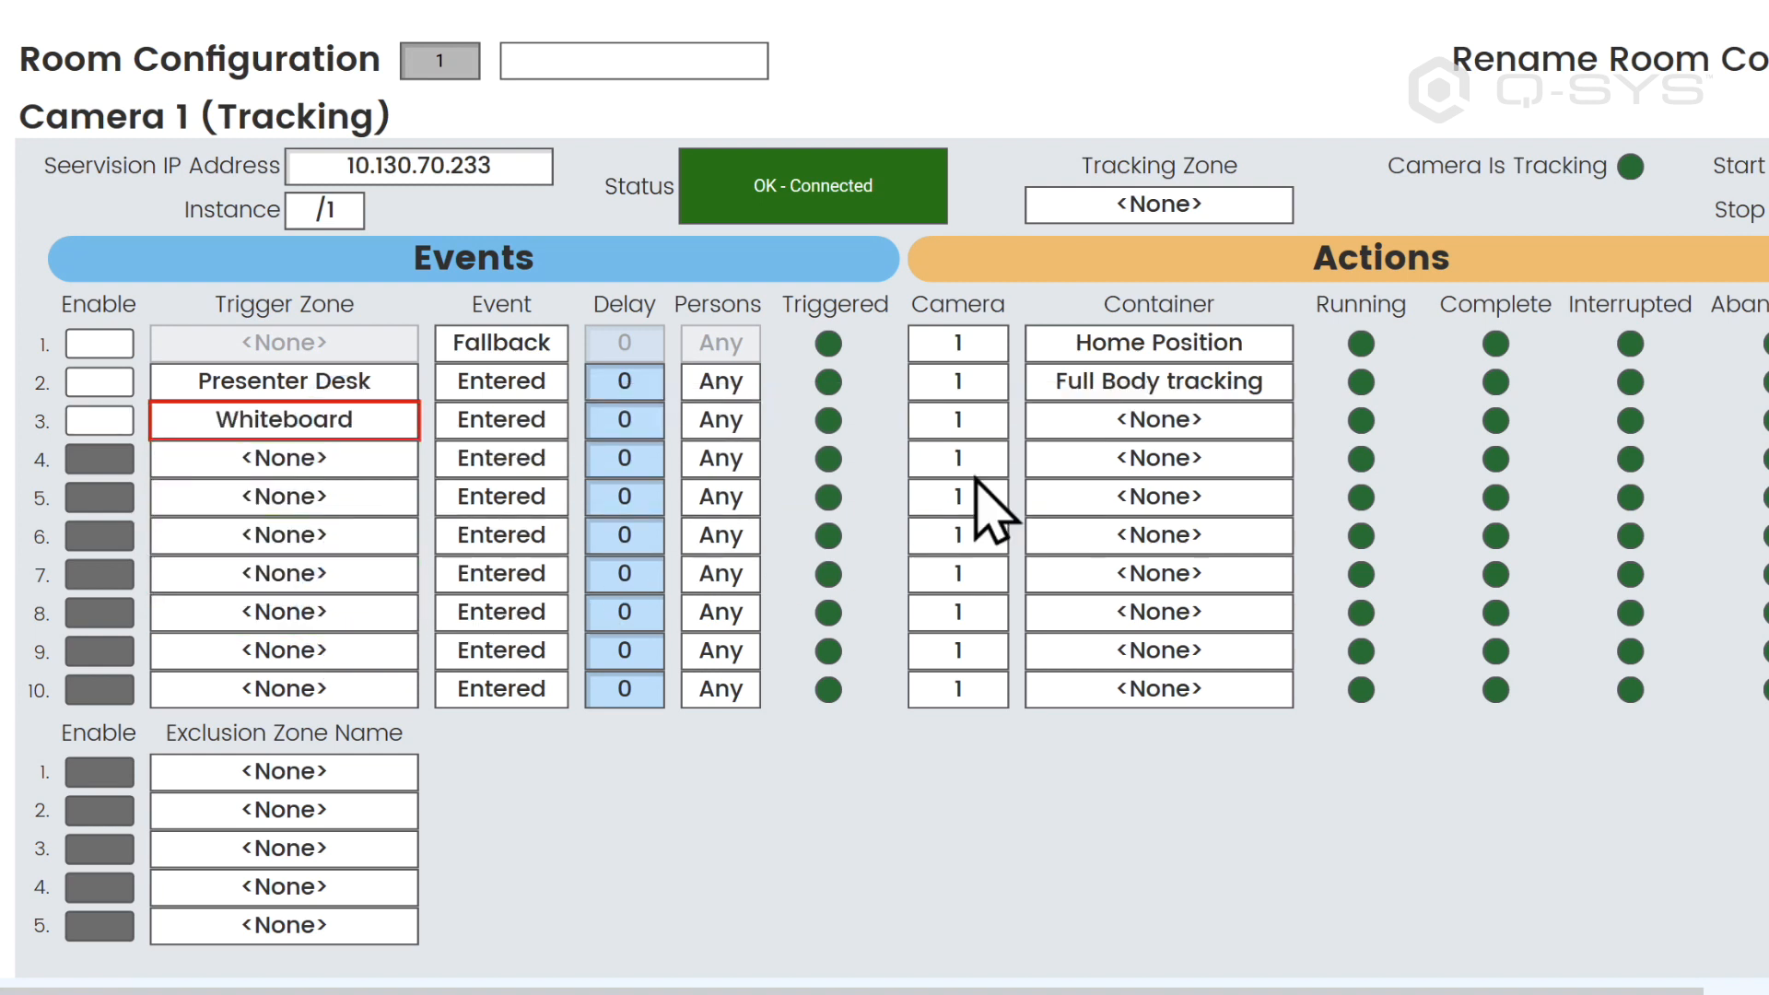
left_click(1184, 431)
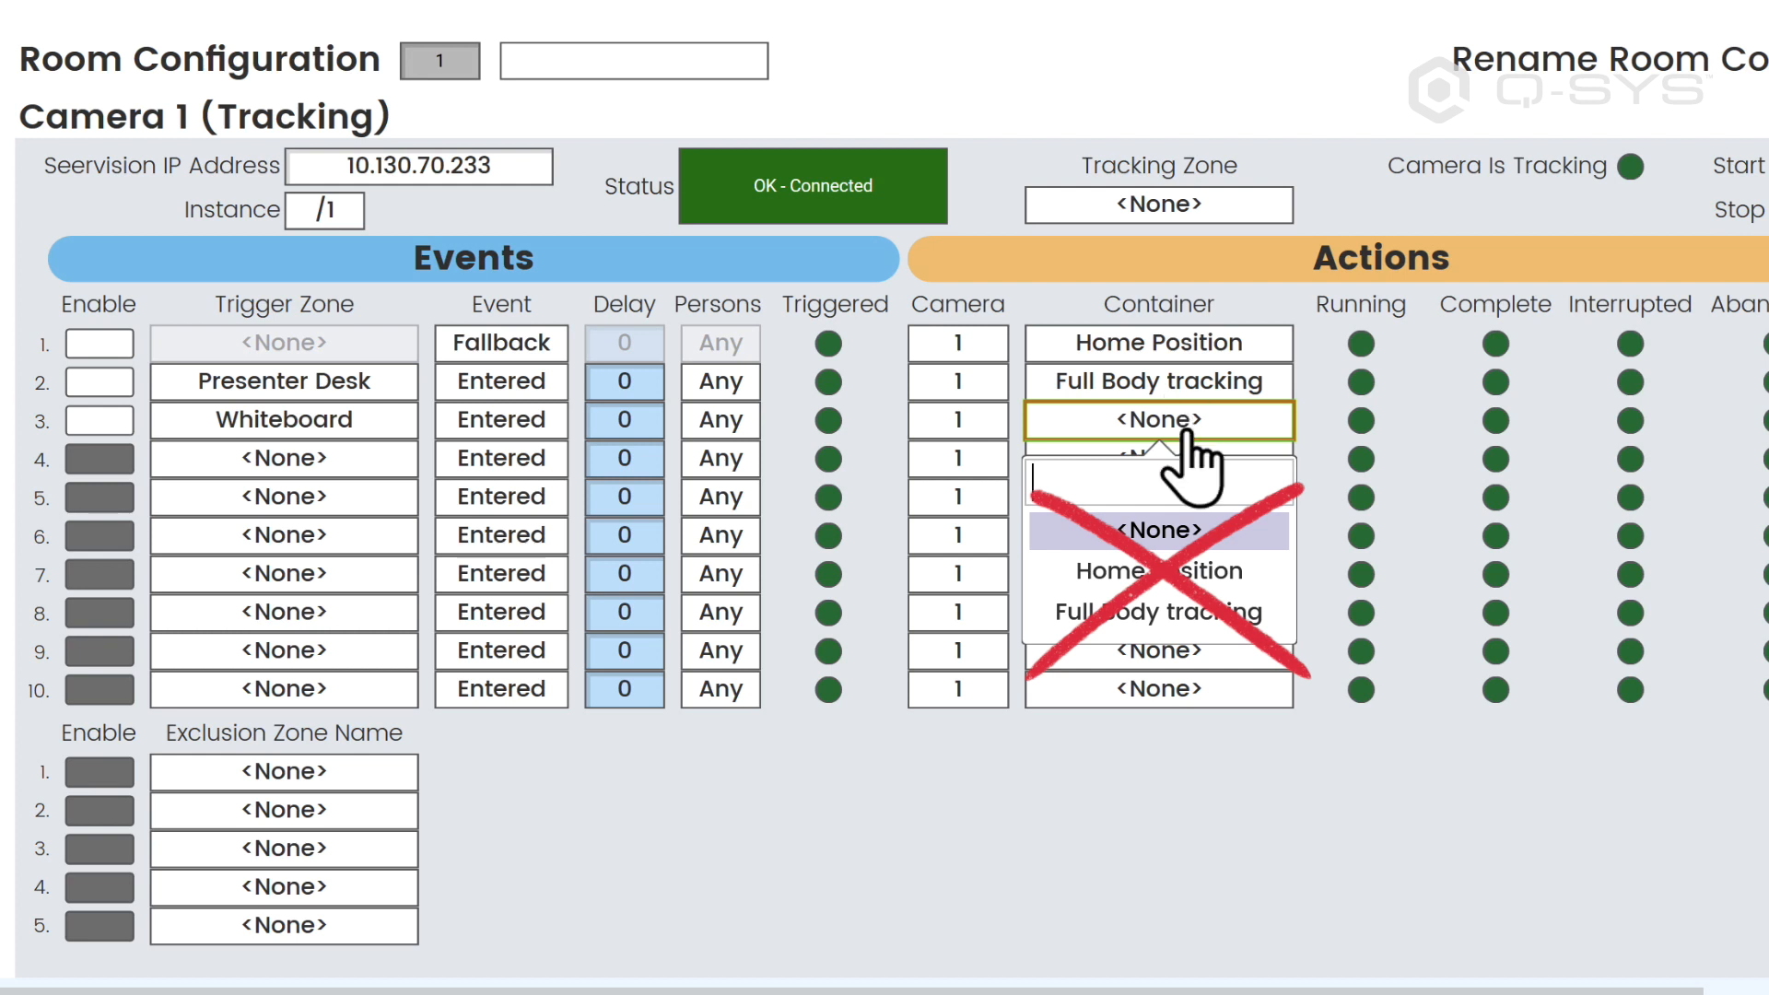
left_click(985, 420)
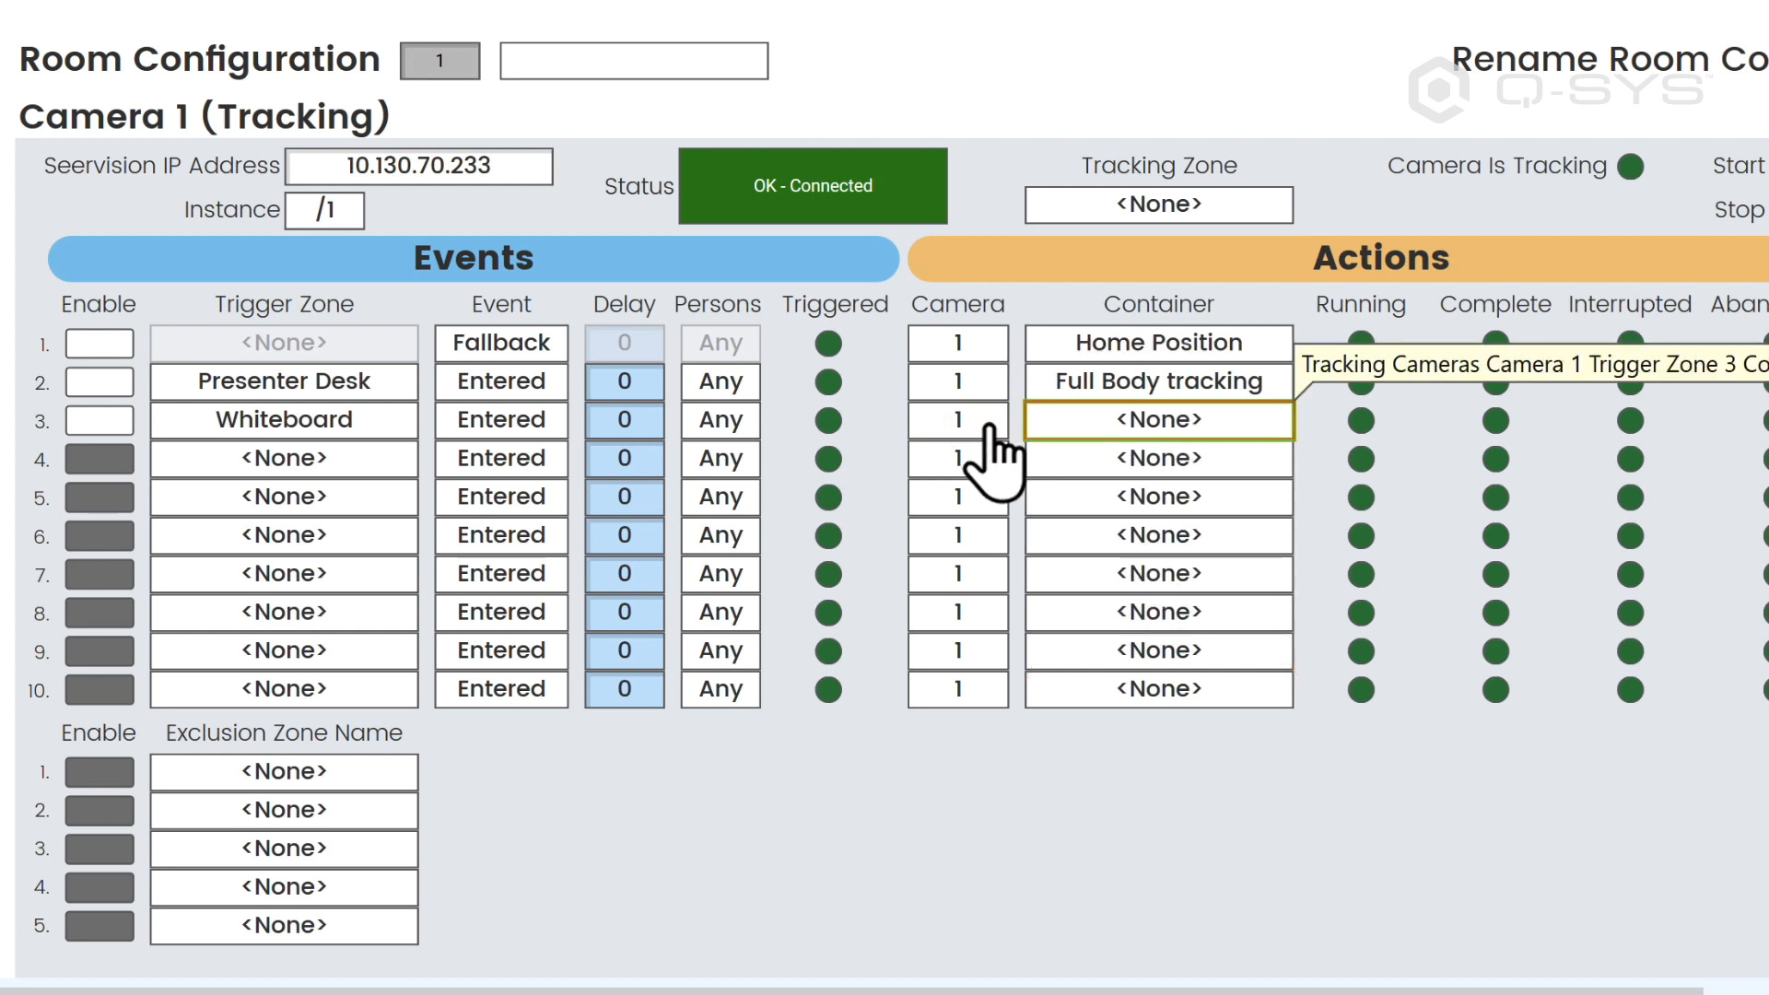
left_click(988, 424)
left_click(963, 565)
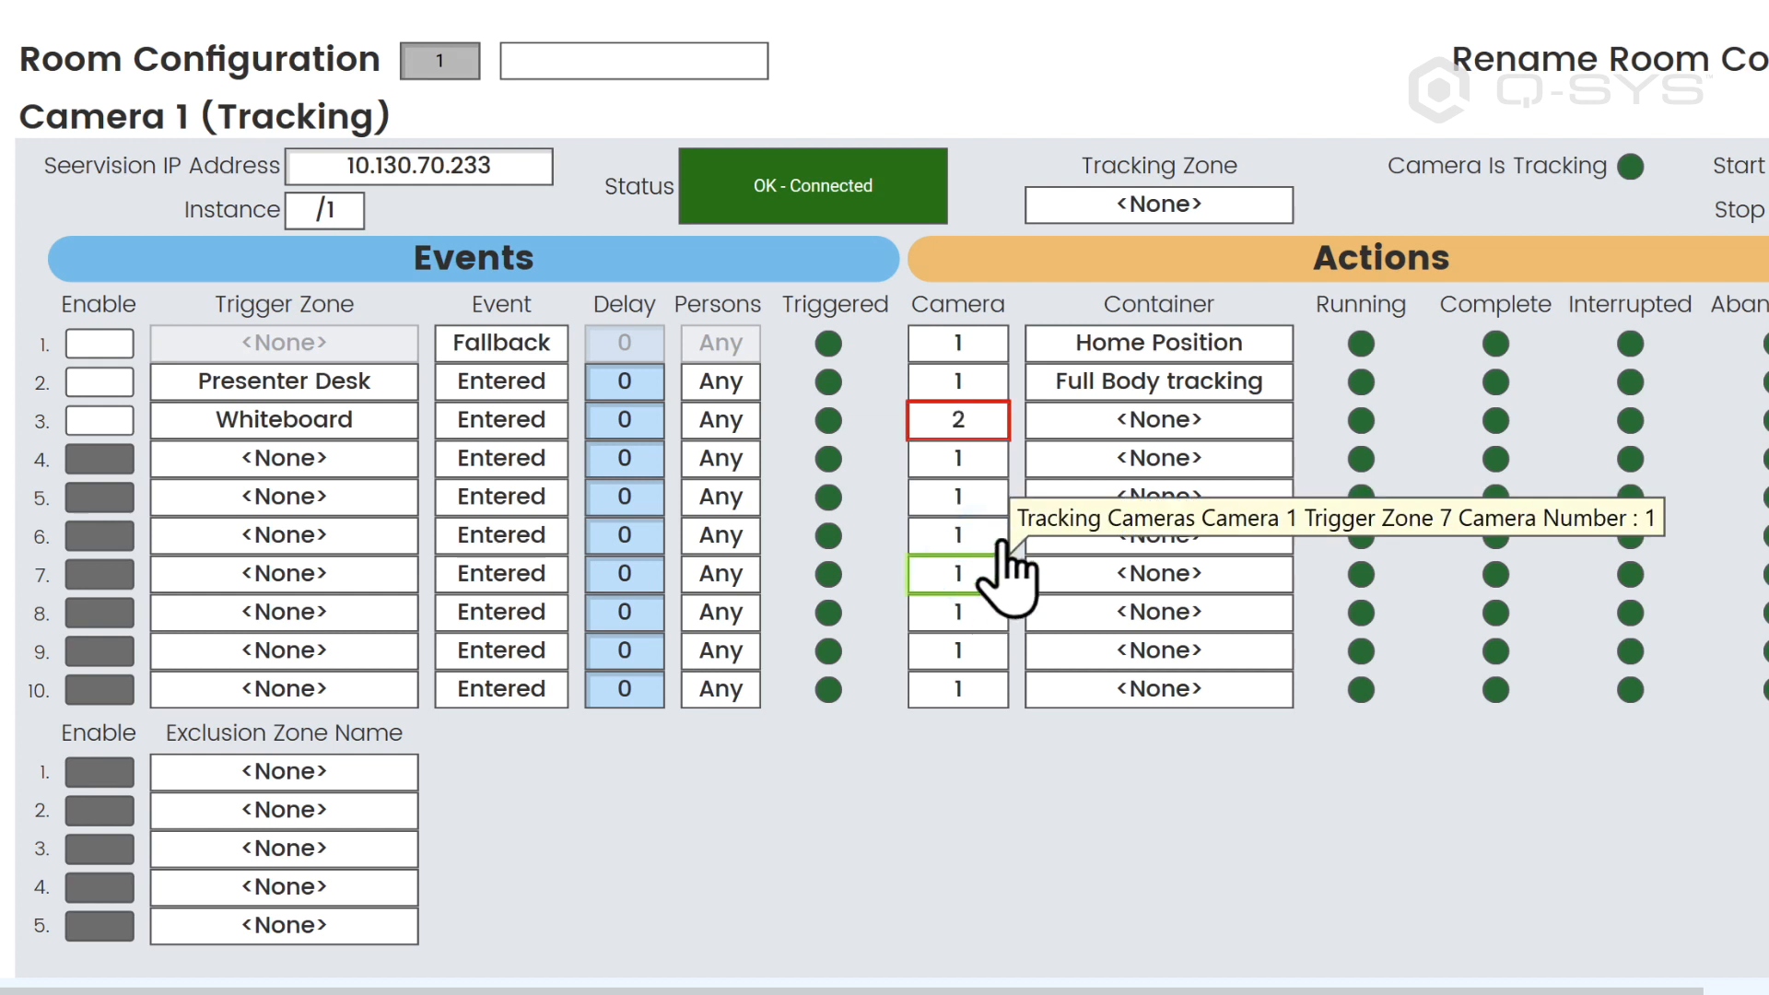
left_click(1139, 421)
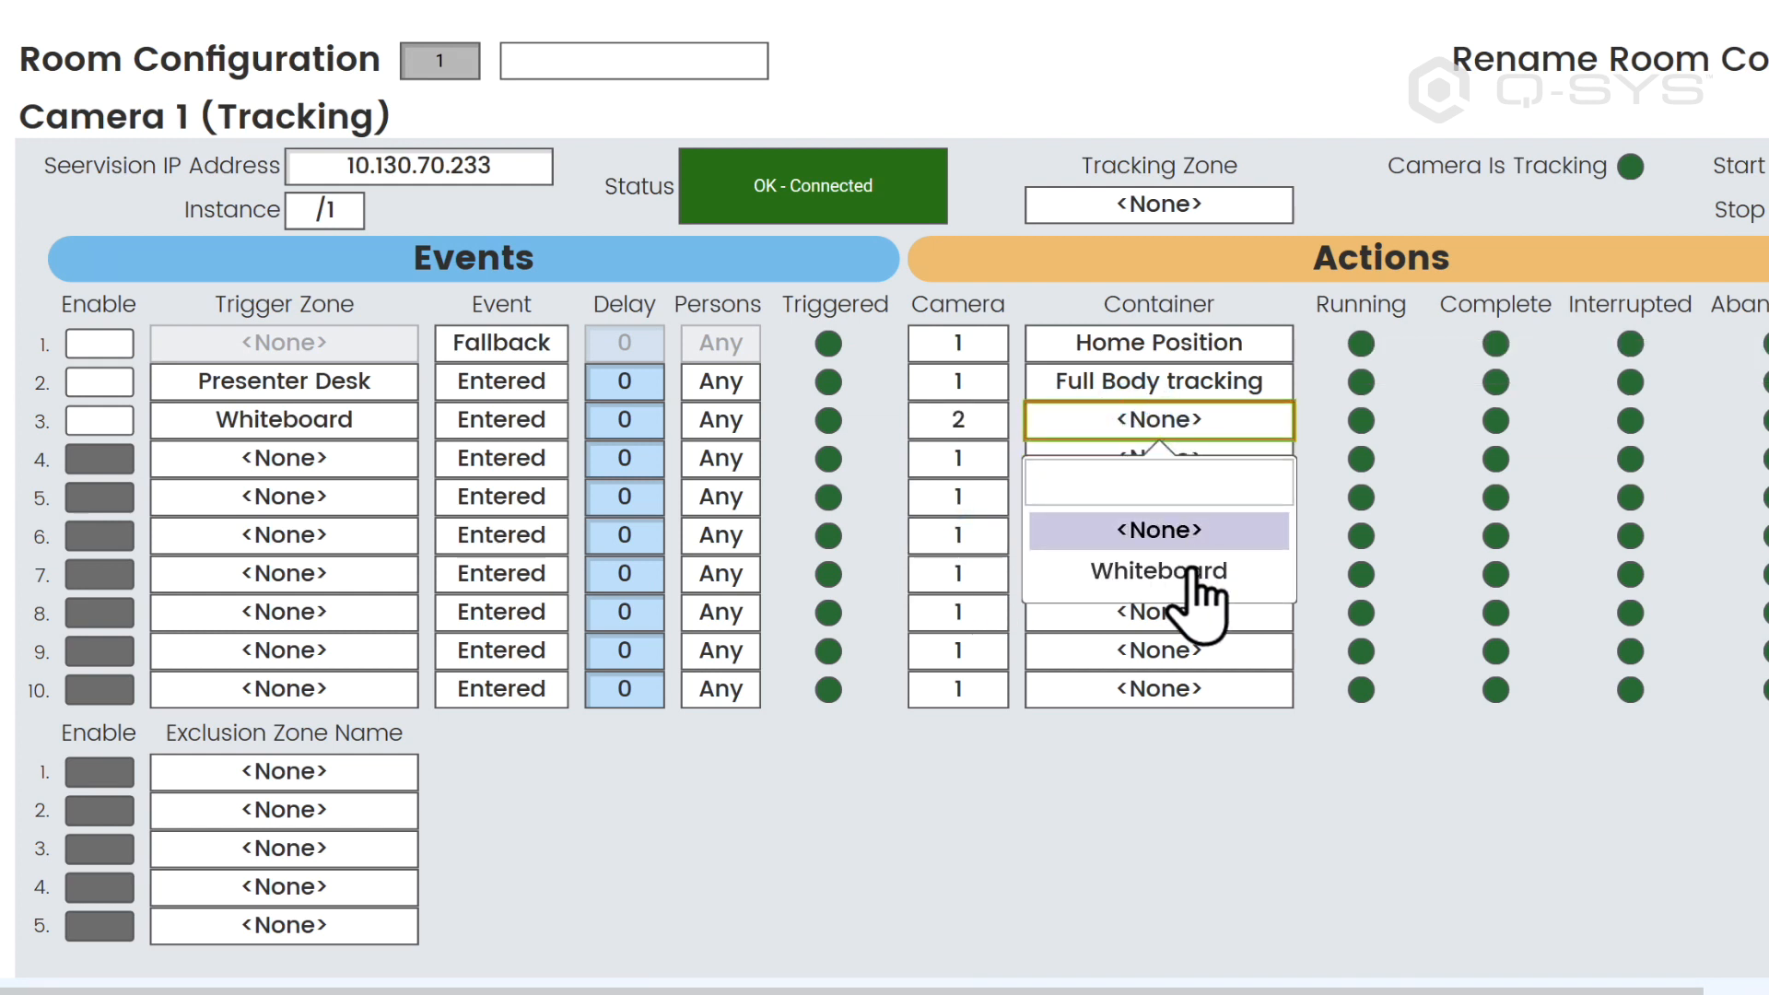
left_click(1195, 576)
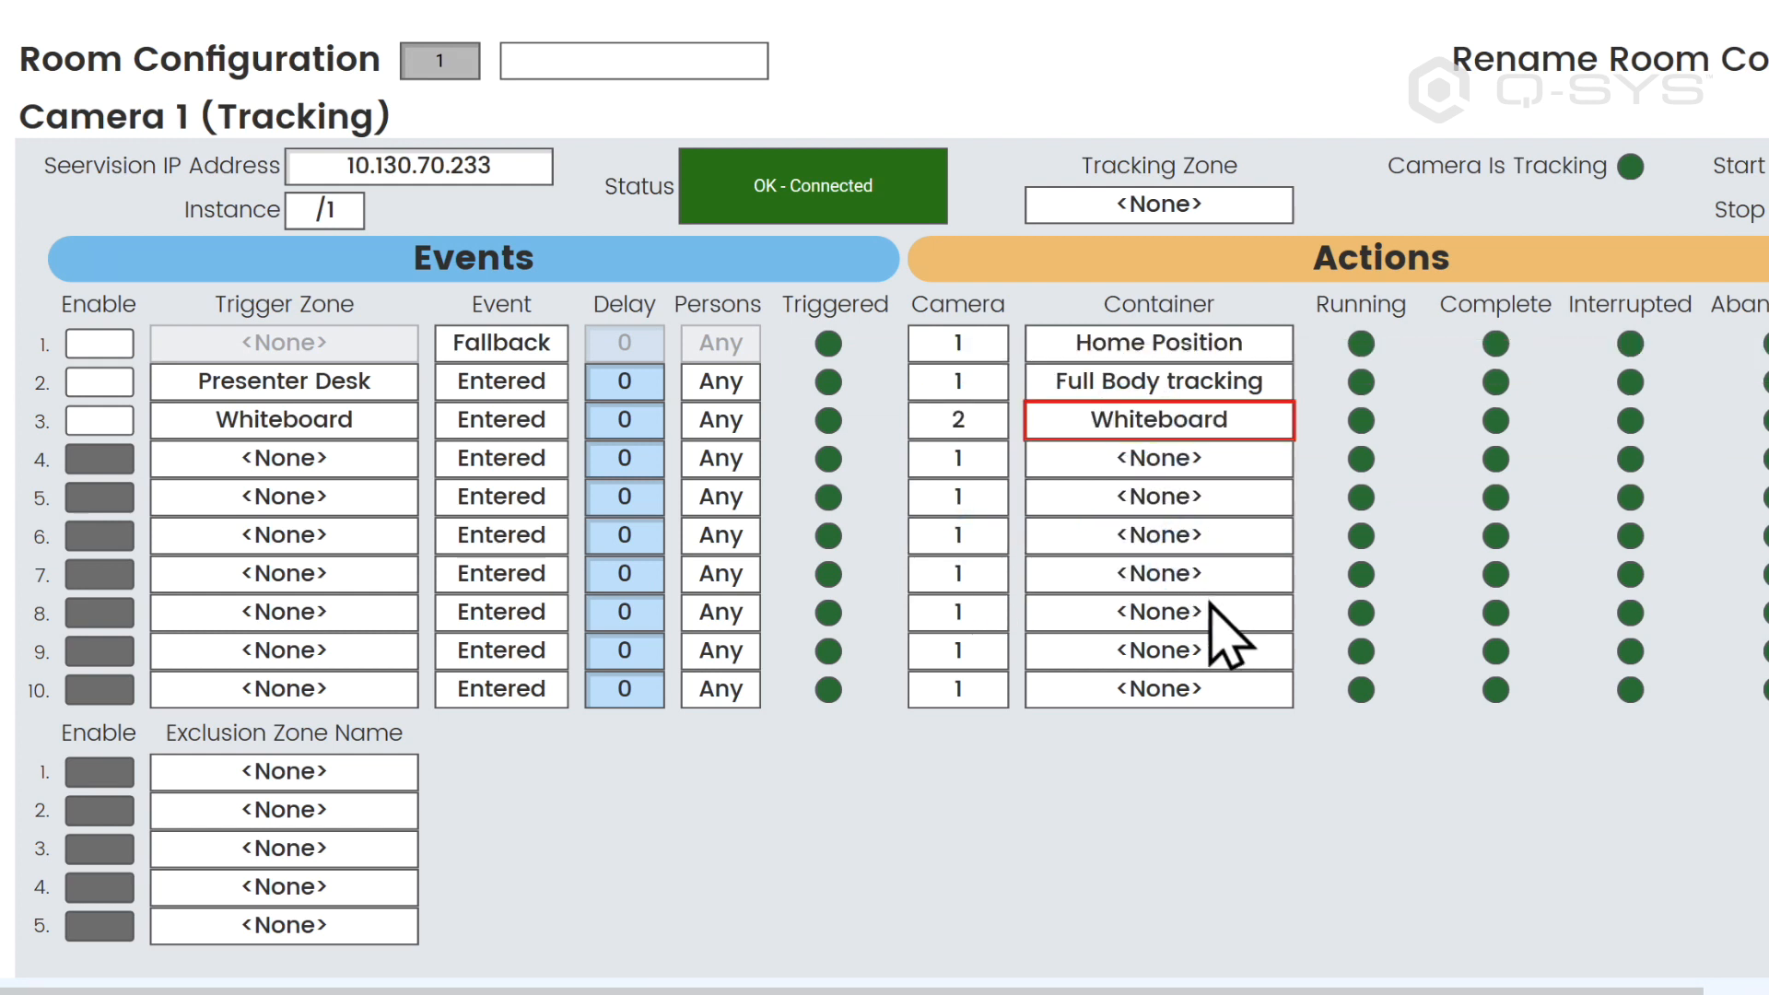
Step: Enable Video Auto Switch for the first three tracking events
left_click_drag(1413, 991, 1526, 991)
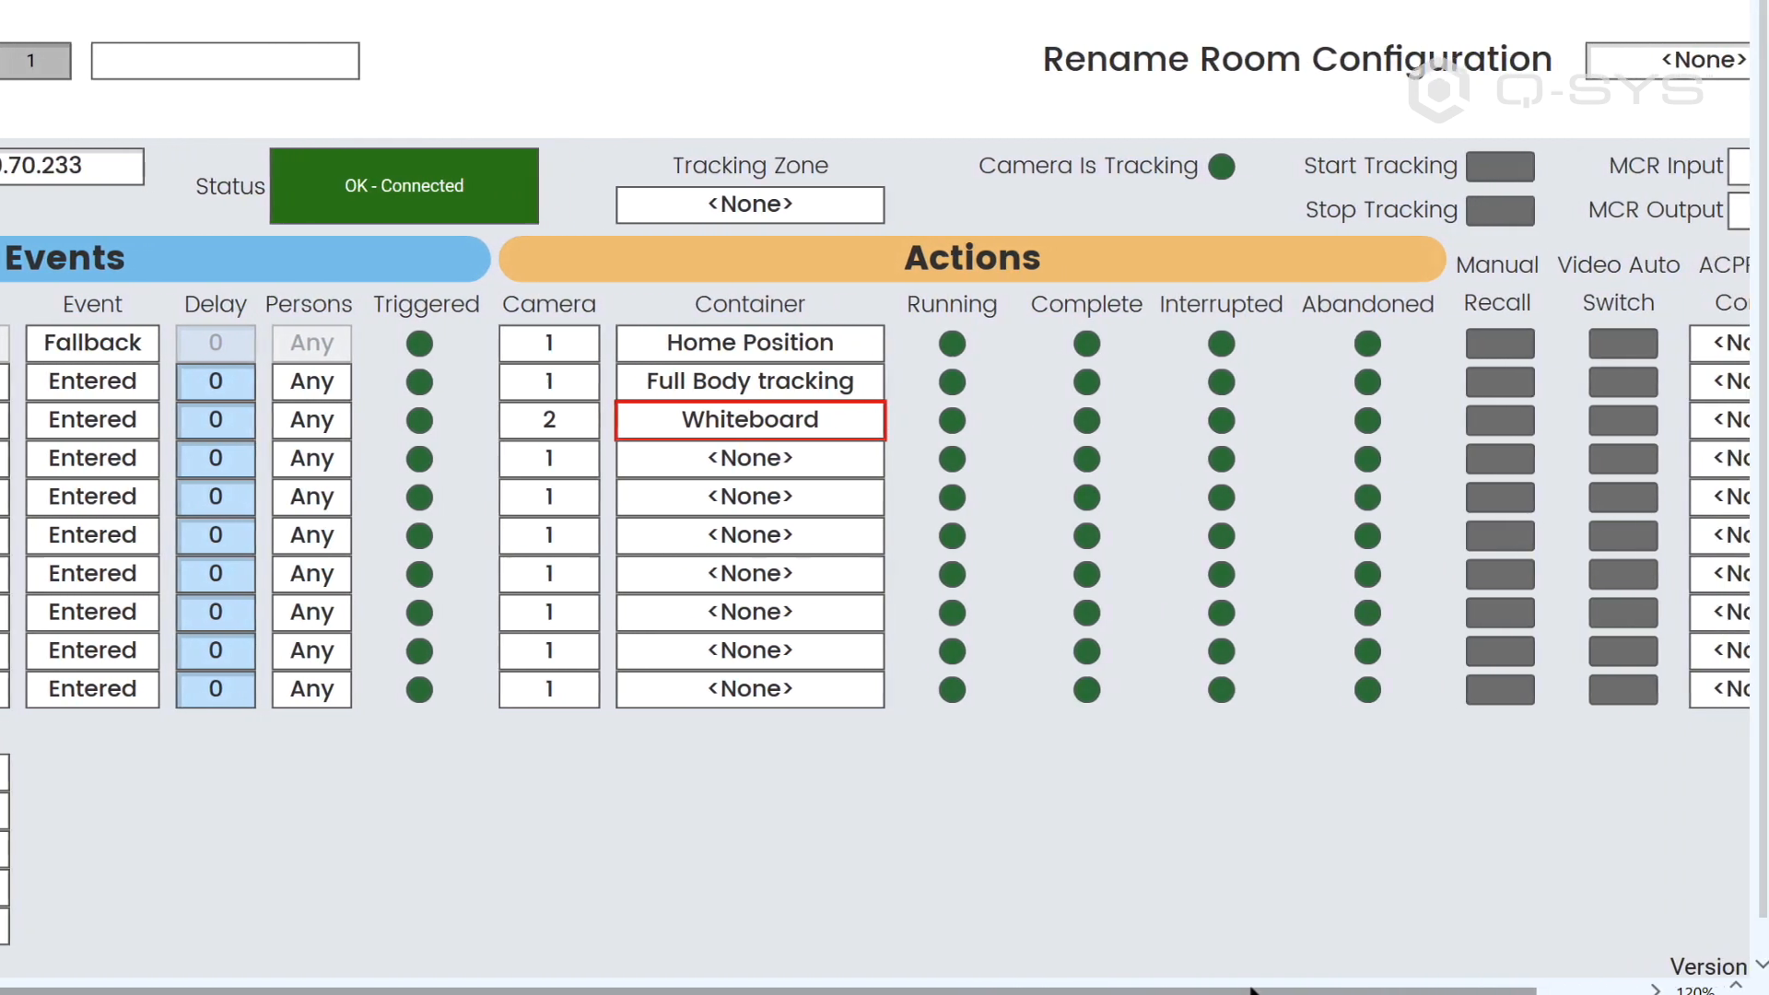
left_click(1638, 347)
left_click(1635, 383)
left_click(1627, 421)
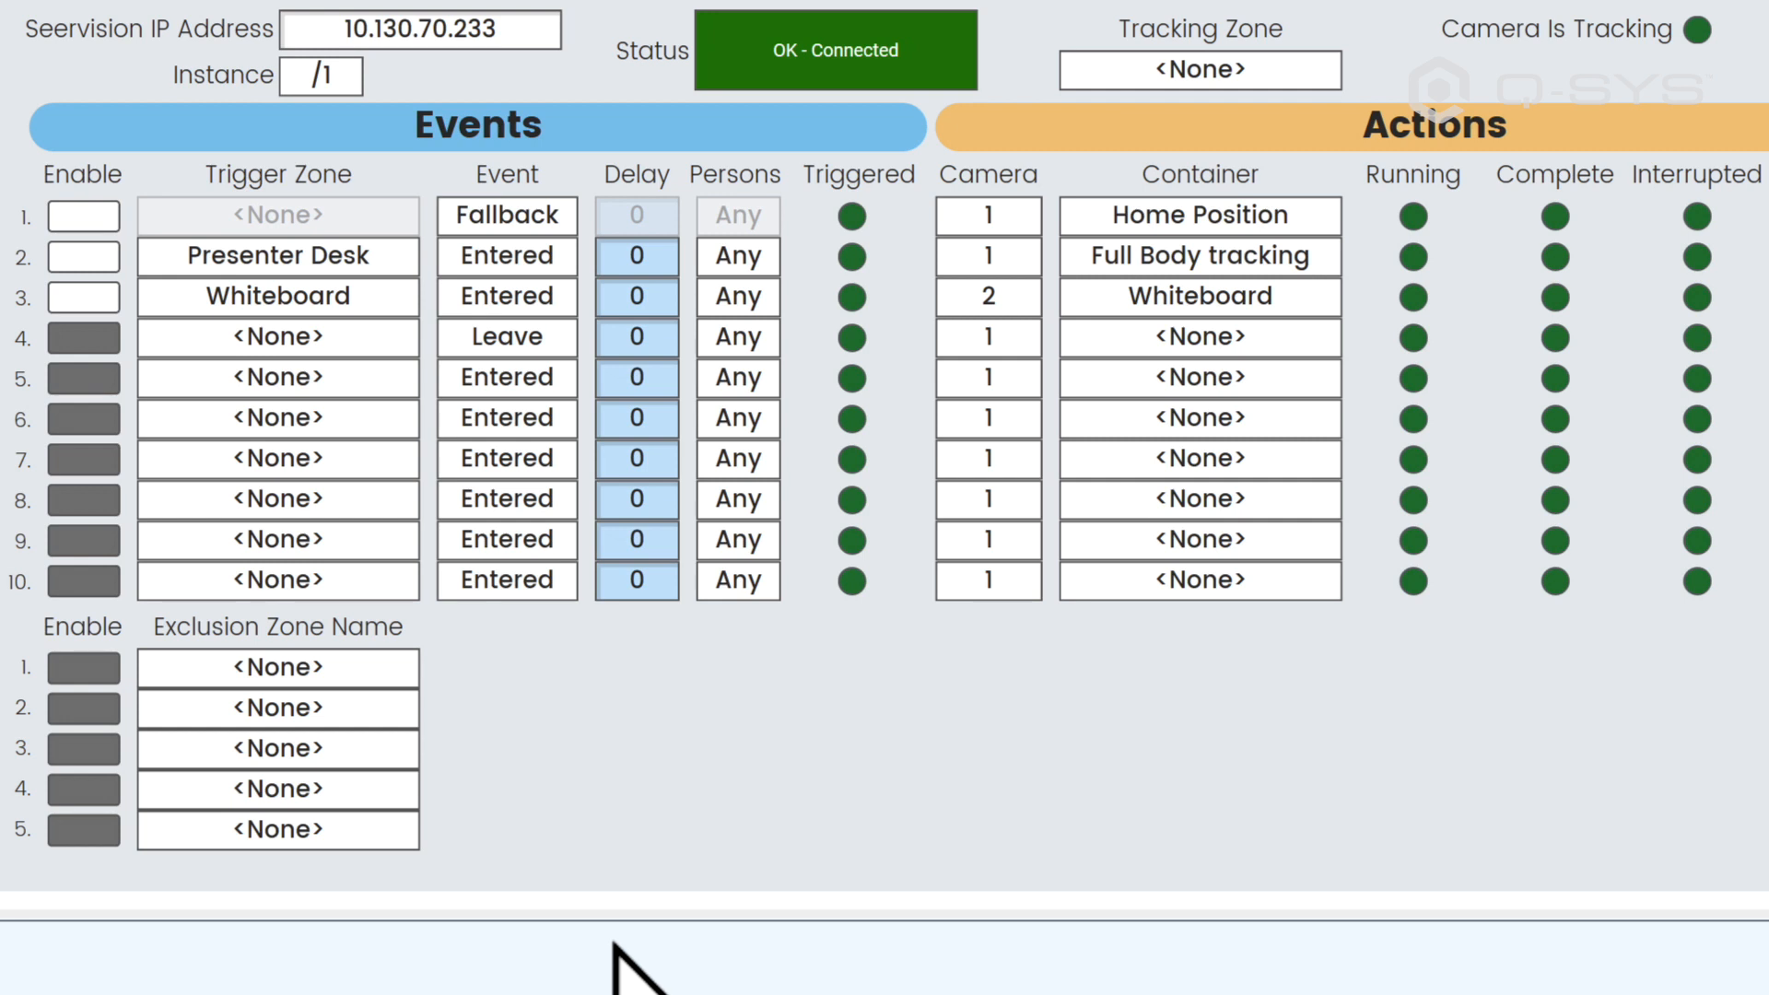
Step: Assign the Whiteboard trigger zone to the Leave event in row 4 and set its Persons value to 0
left_click(308, 338)
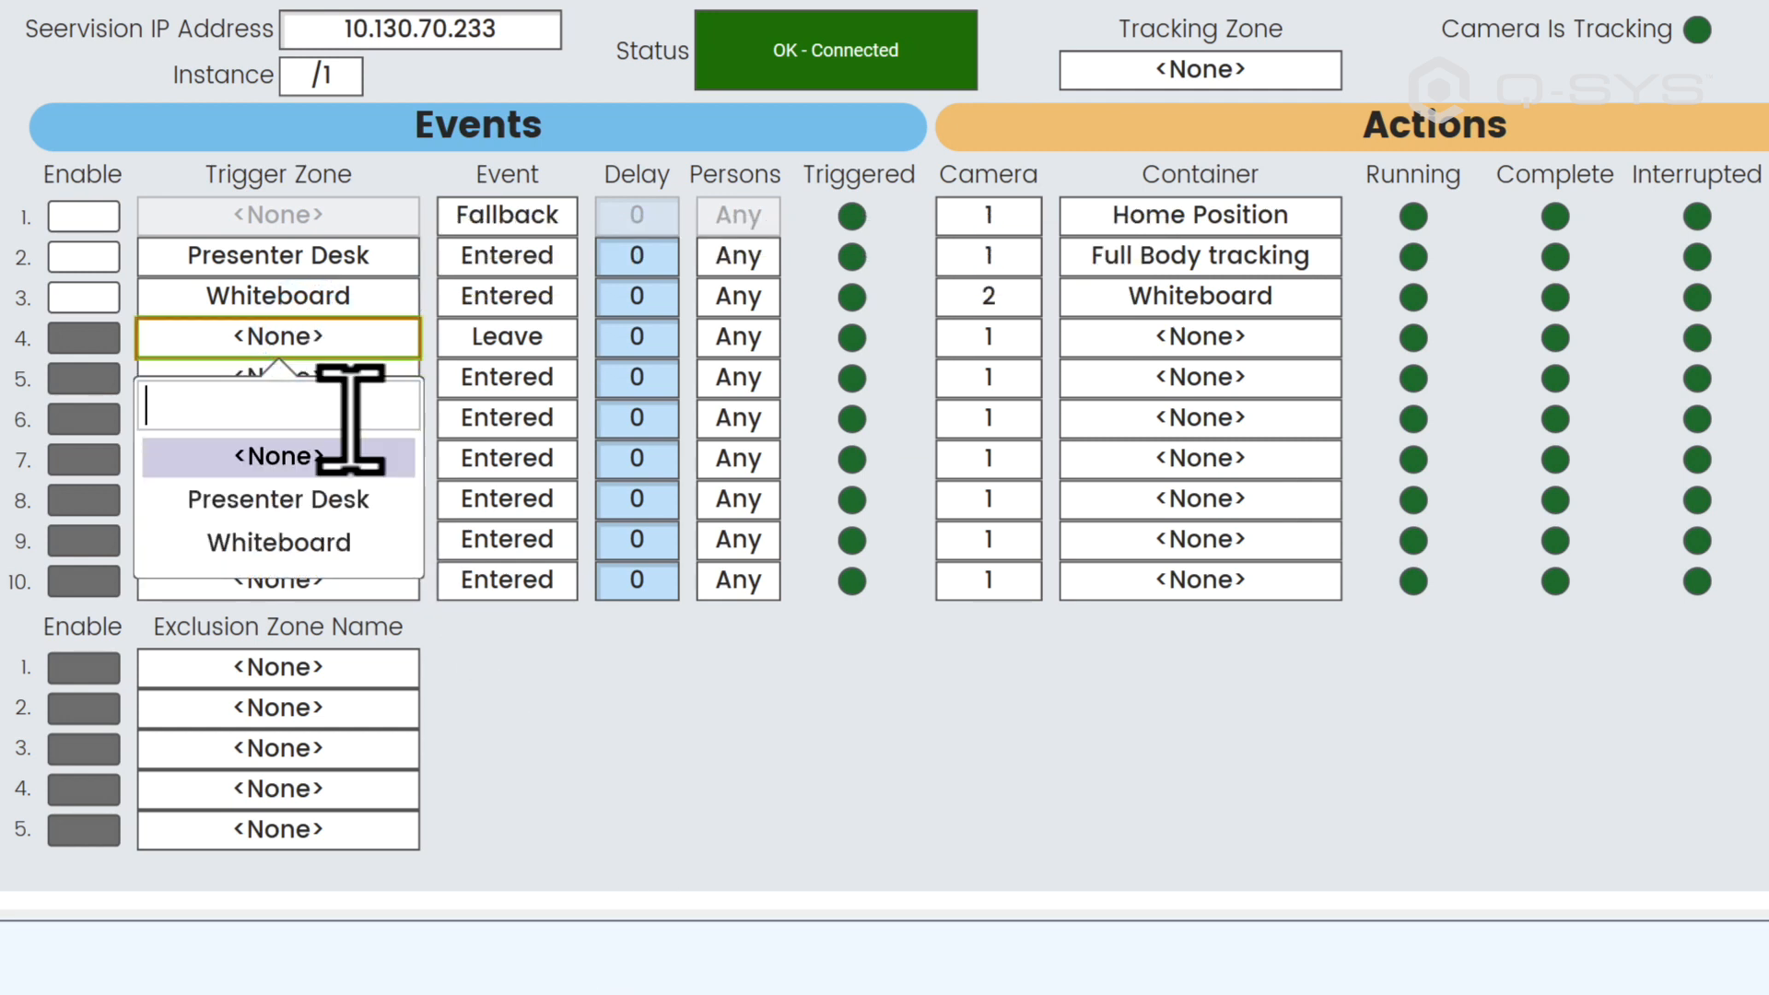
left_click(332, 543)
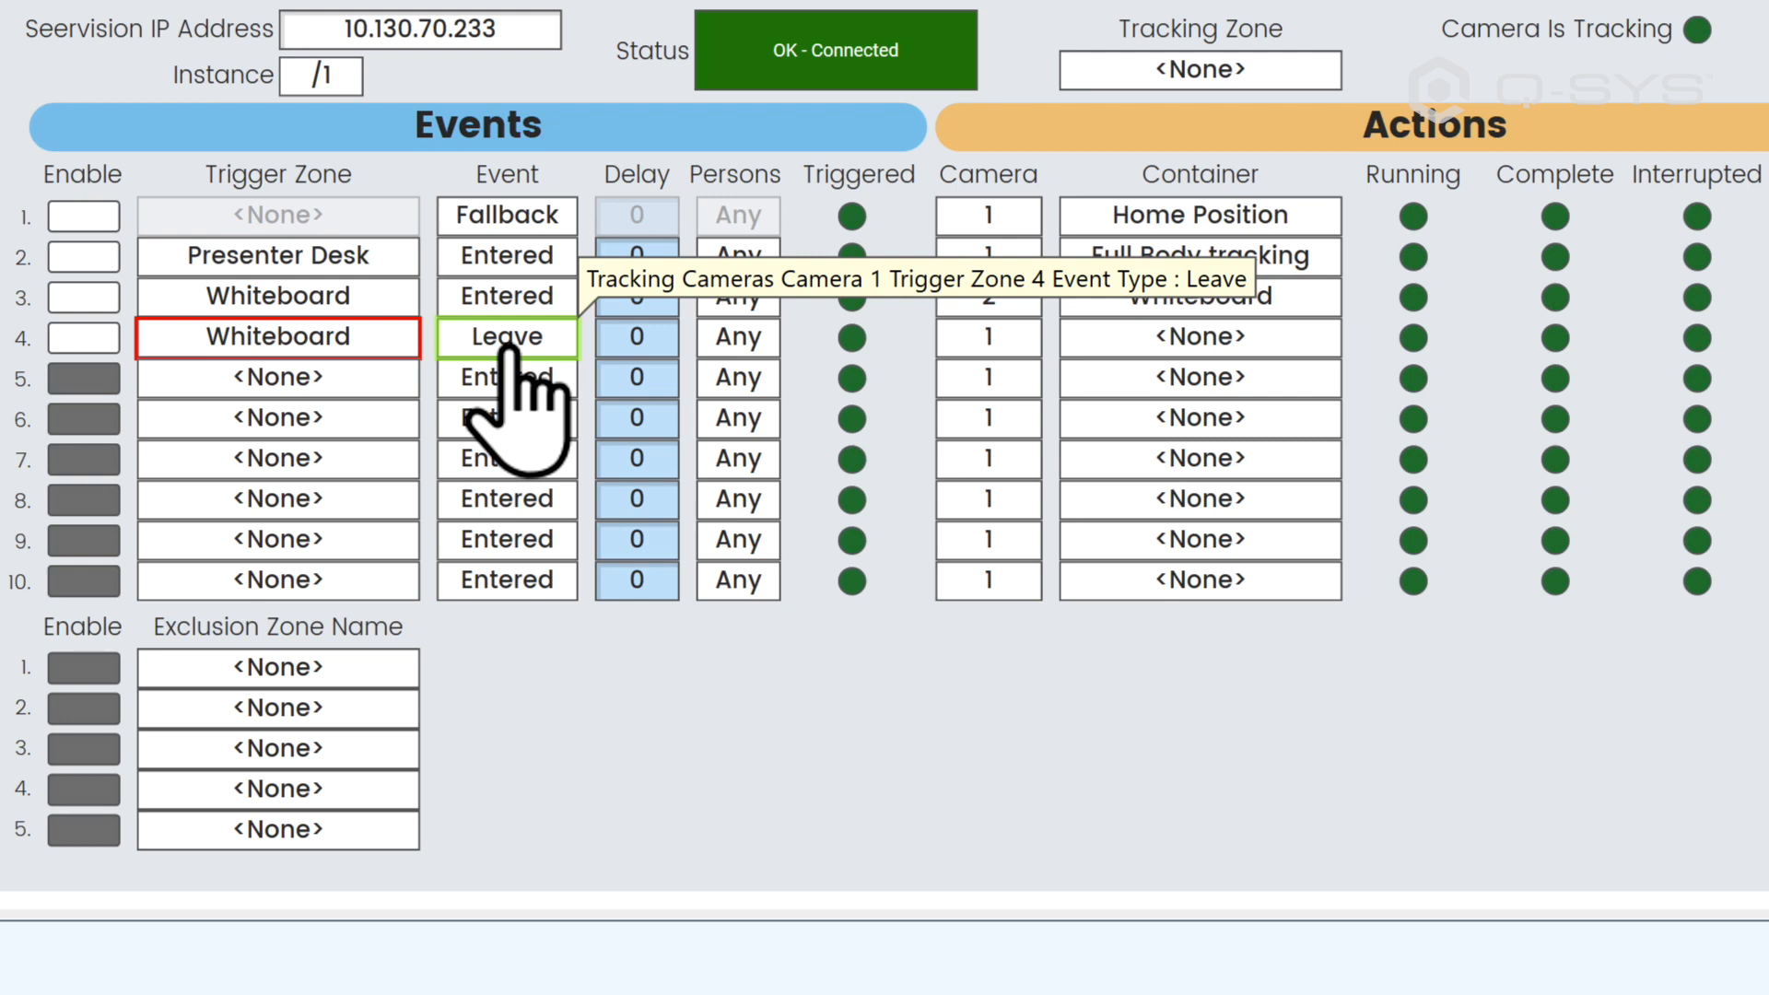
left_click(737, 342)
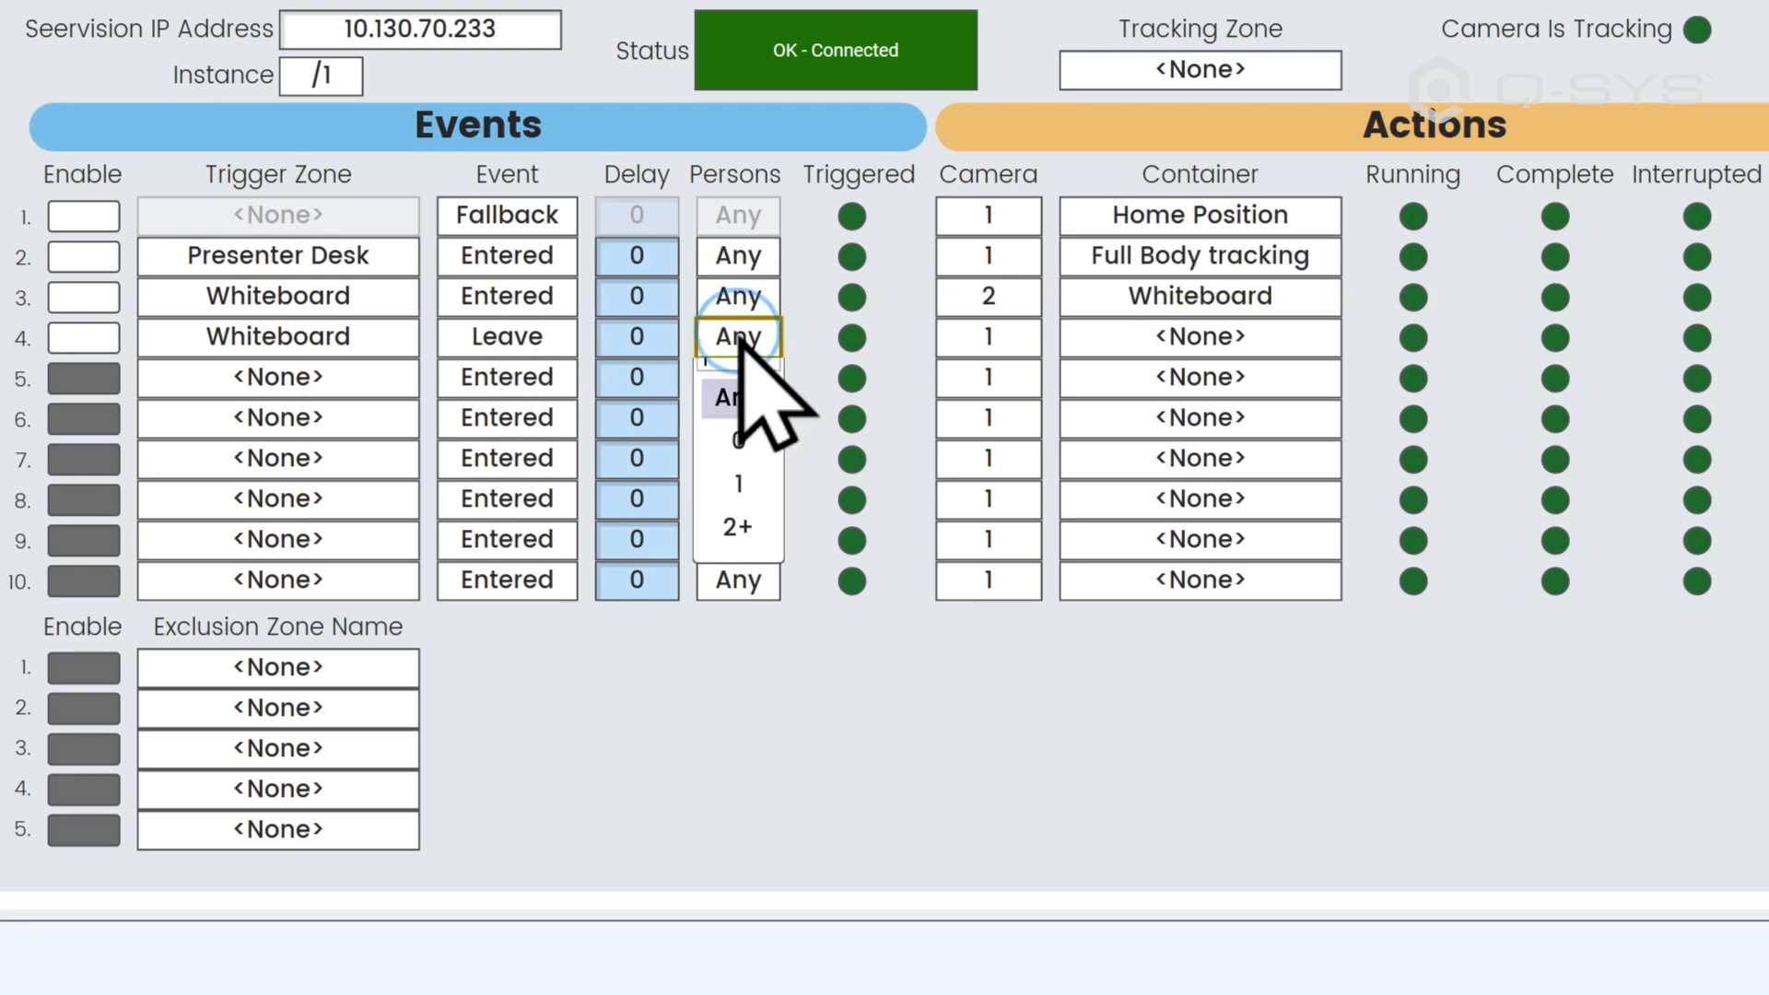
left_click(738, 498)
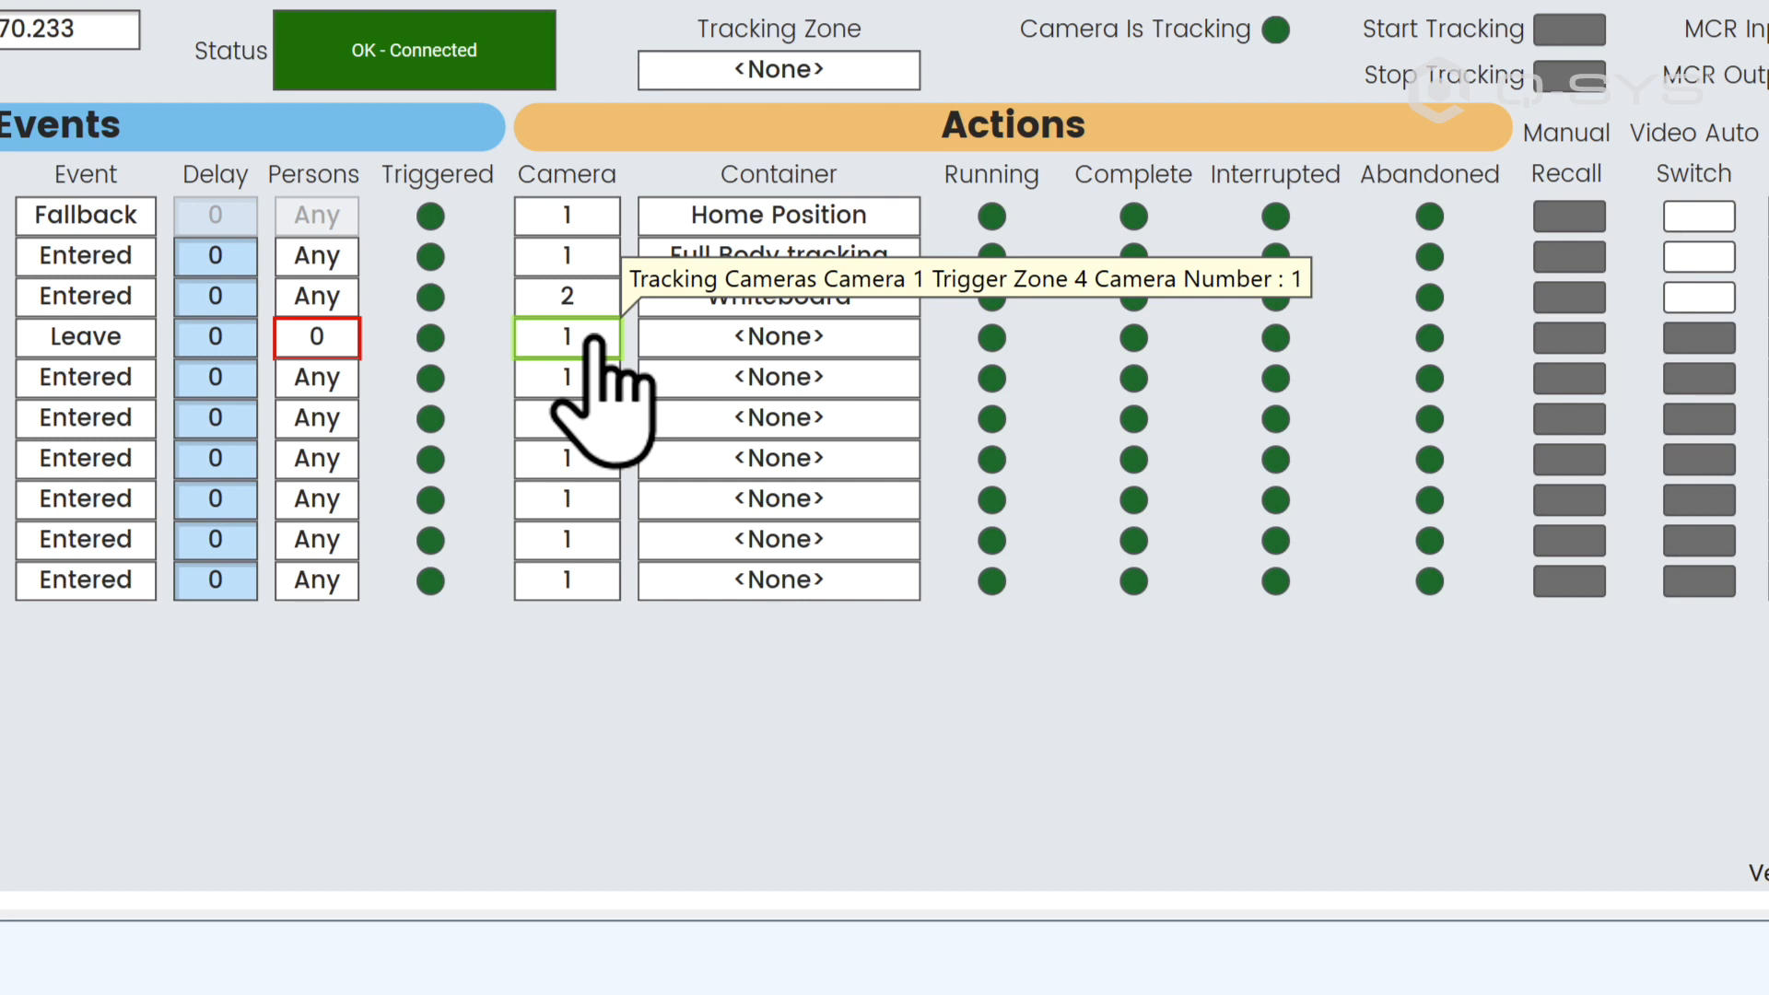
Step: Keep the row 4 Leave event's container at <None> and enable its Video Auto Switch
left_click(910, 339)
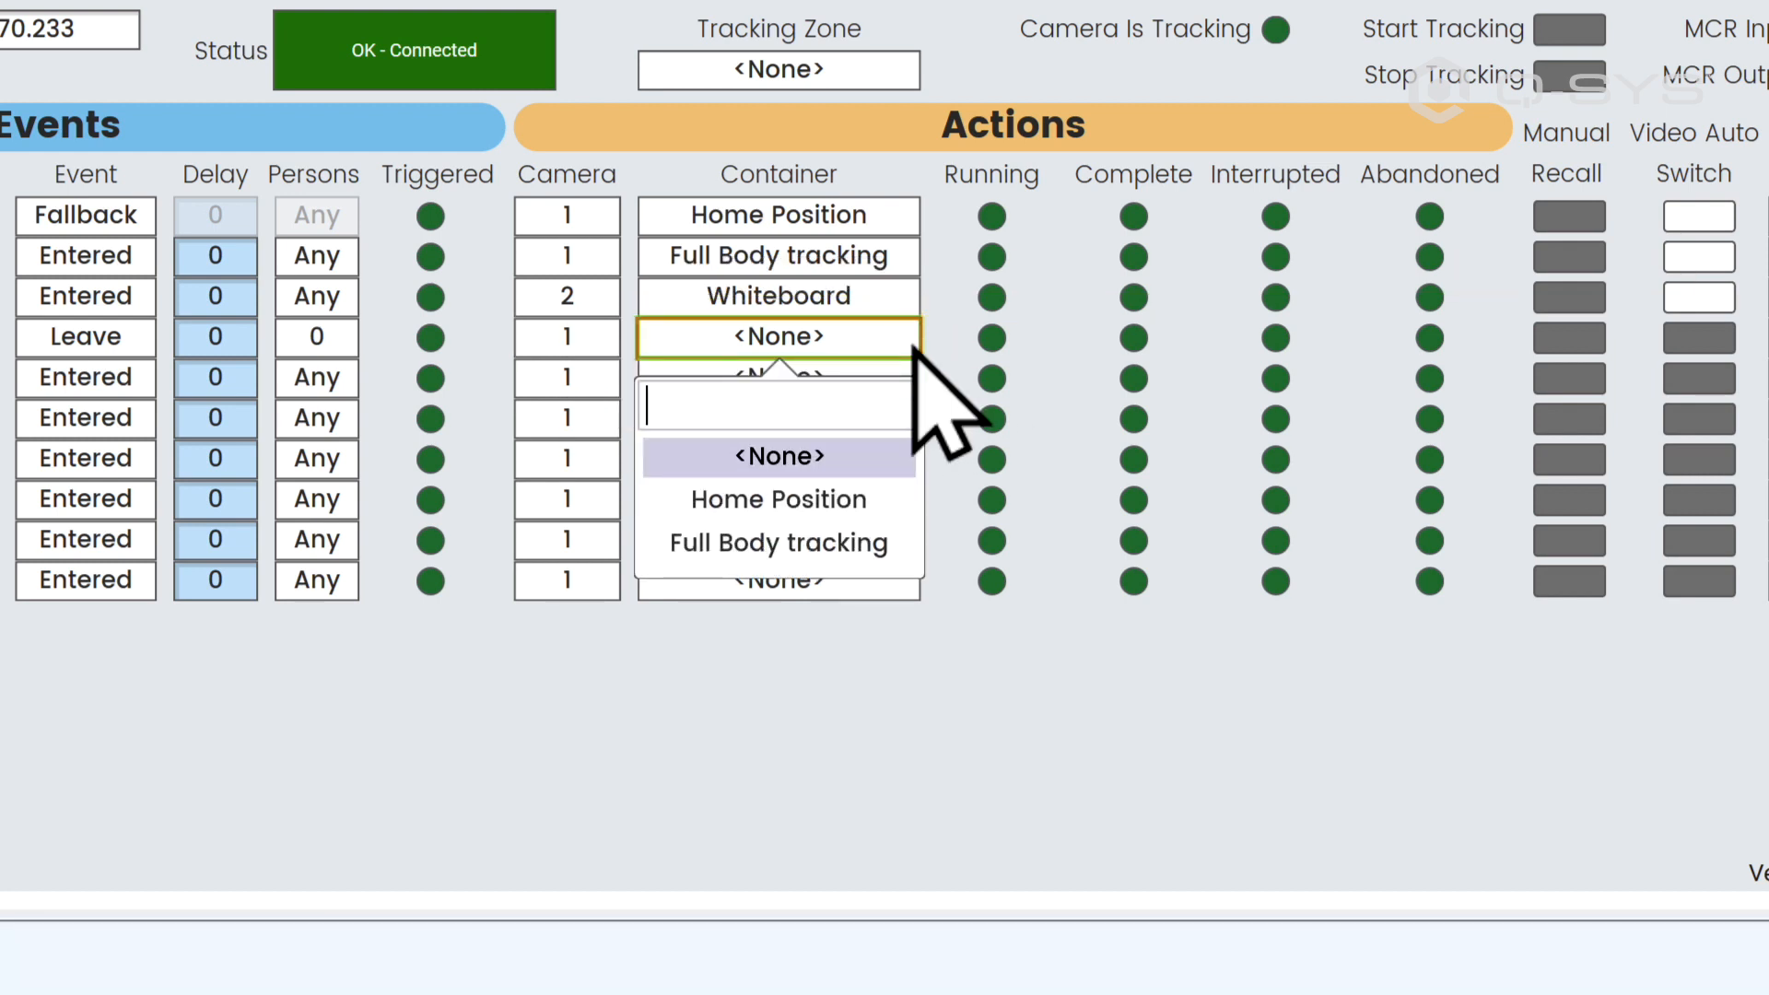
left_click(912, 348)
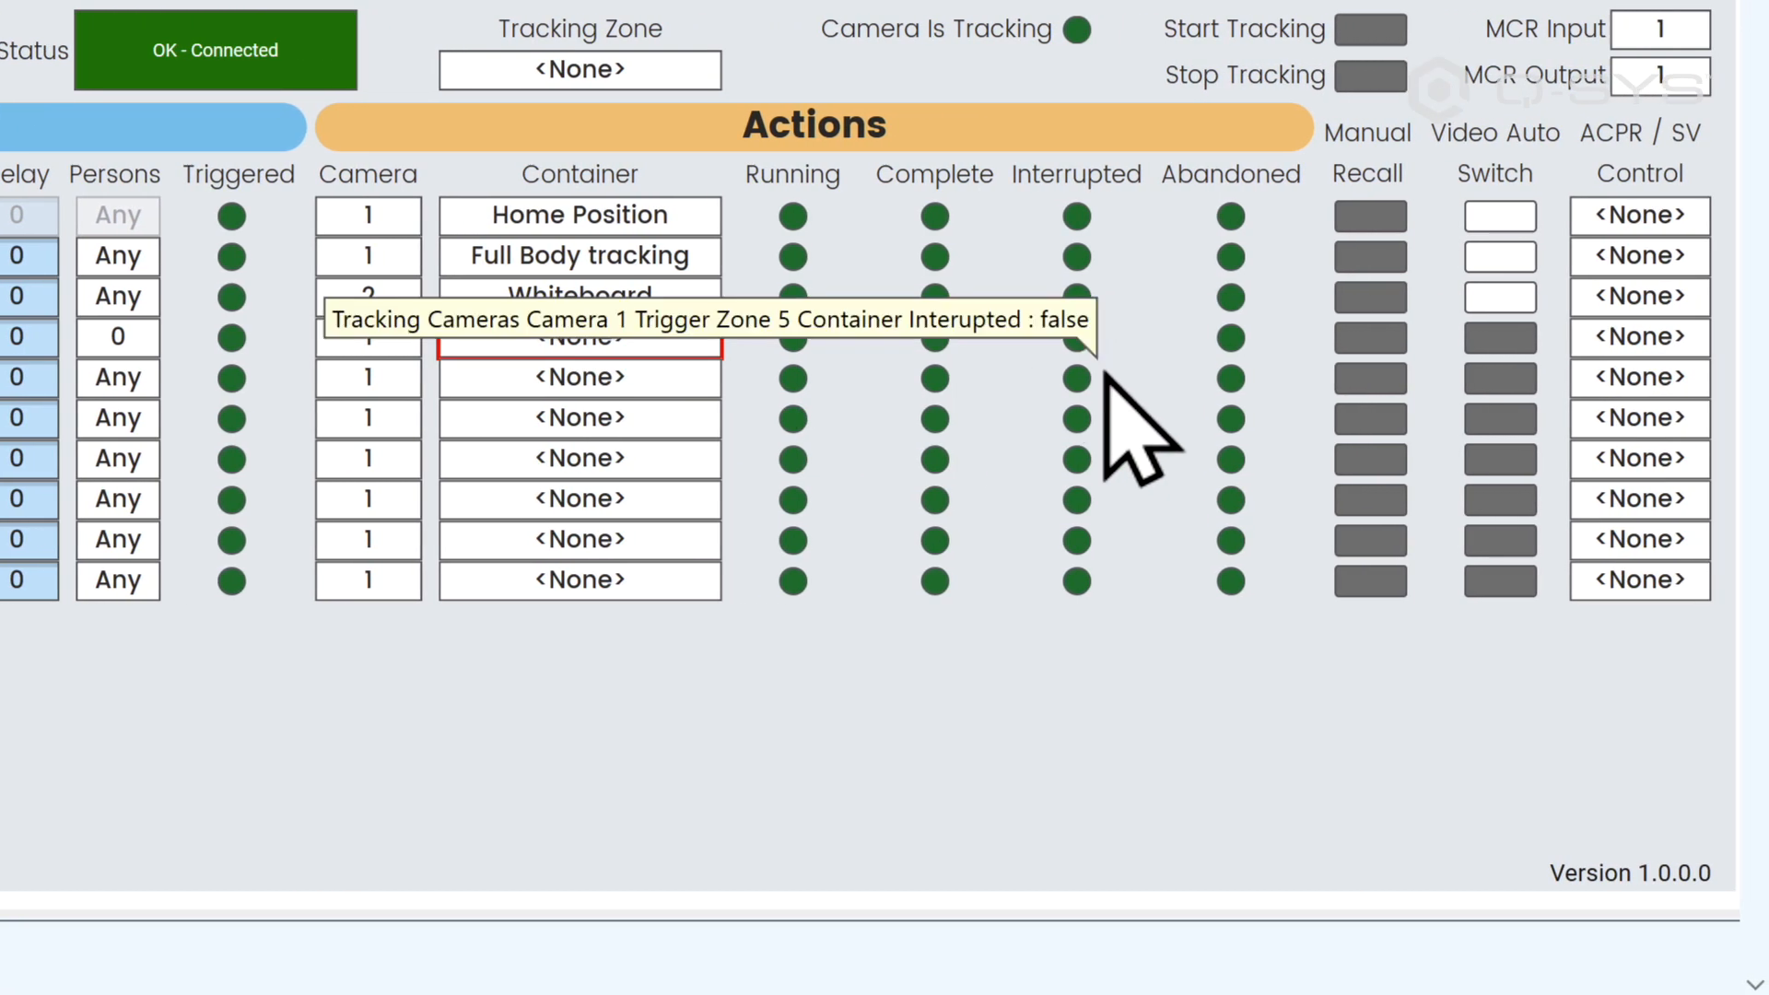
left_click(1496, 339)
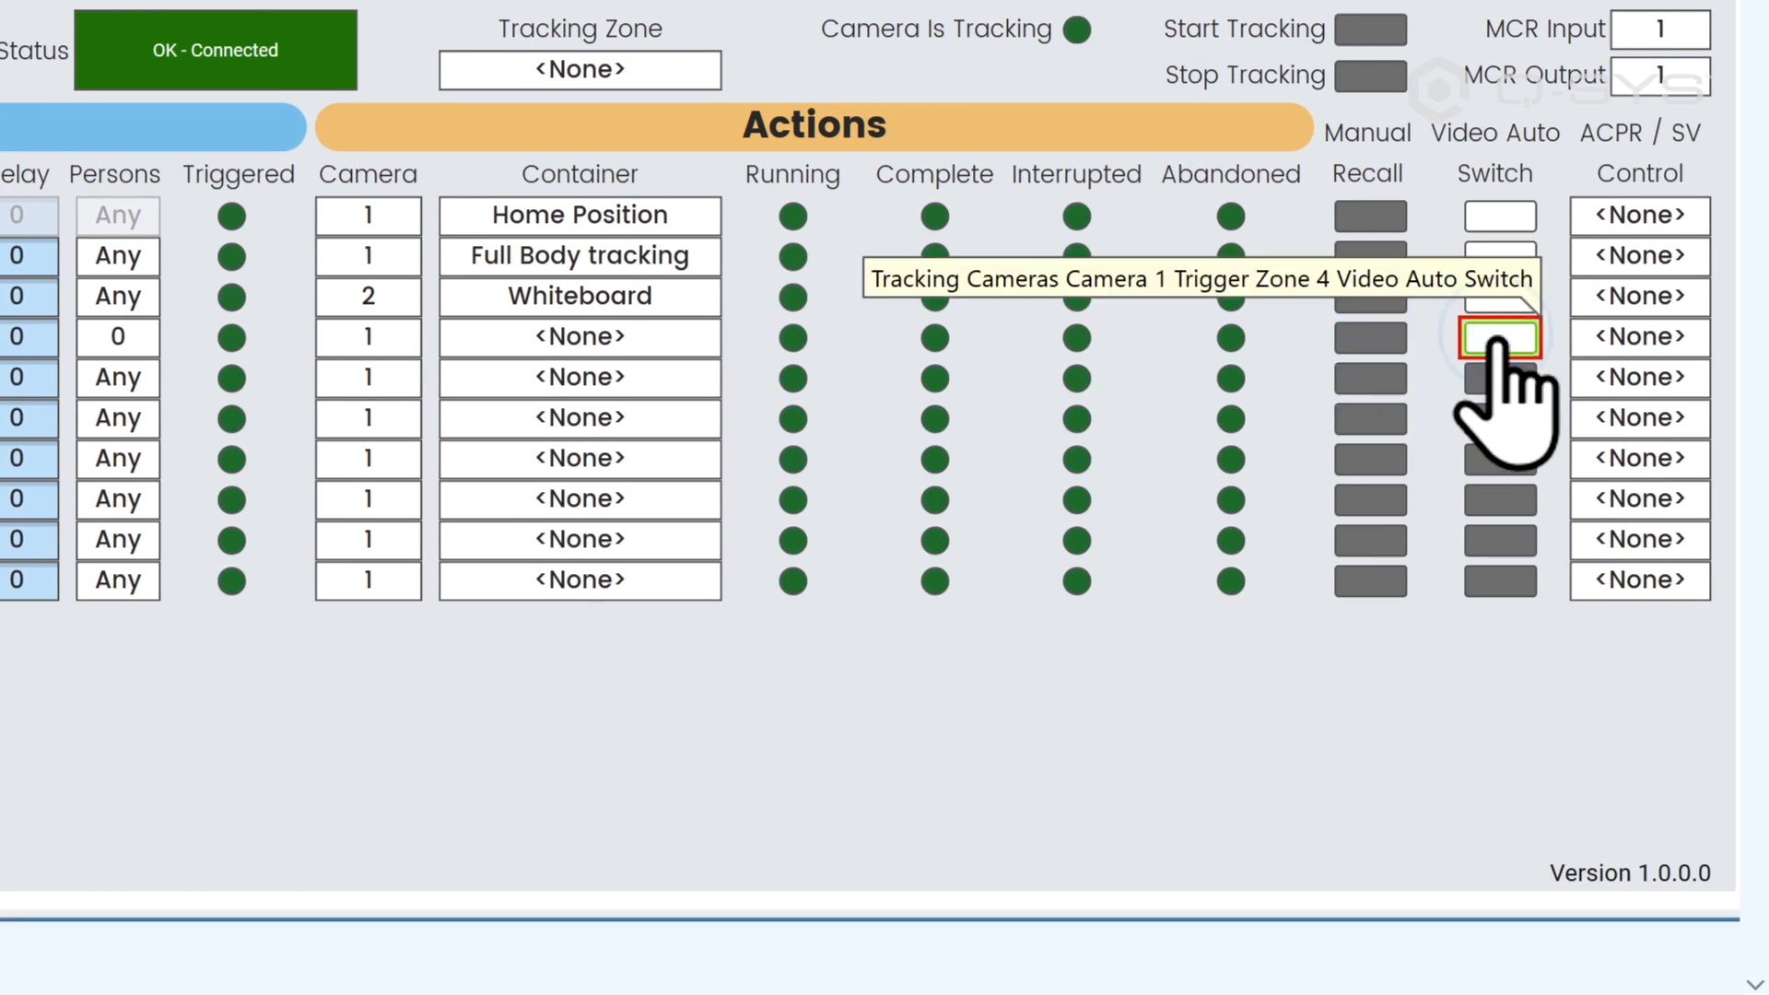